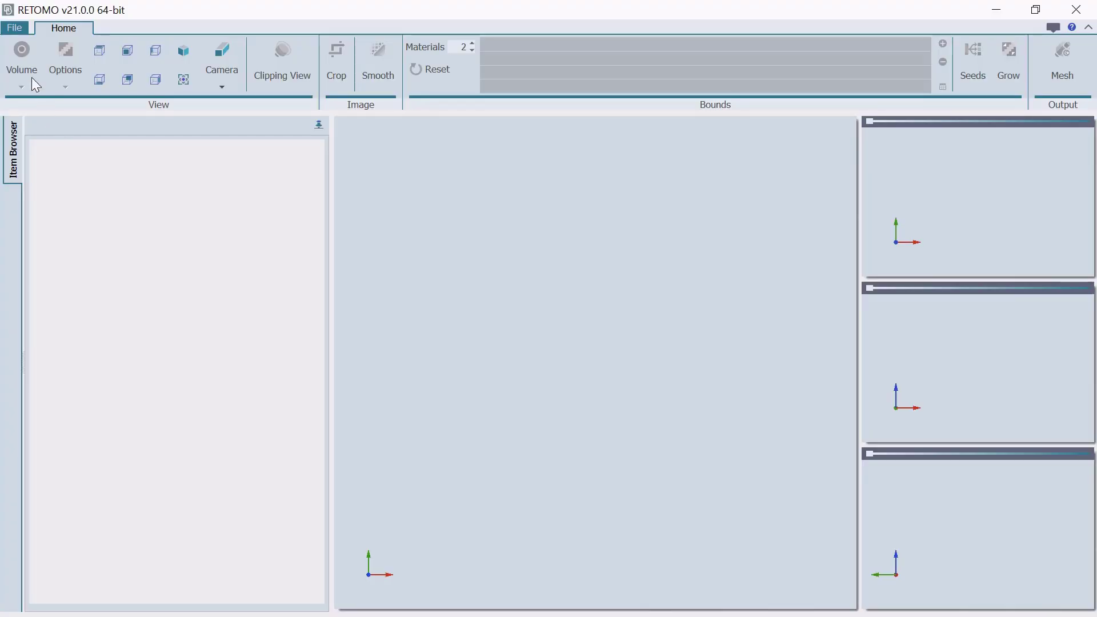
Create the shock_absorber project in C:/Temp from the resampled.mhd volume file.
left_click(17, 30)
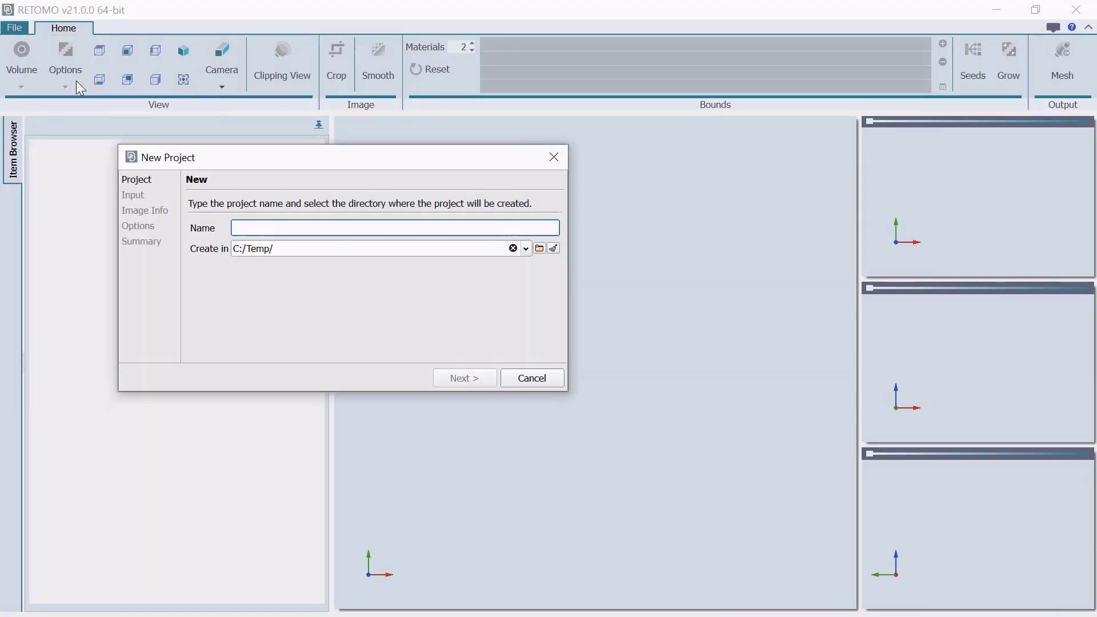
type("shock")
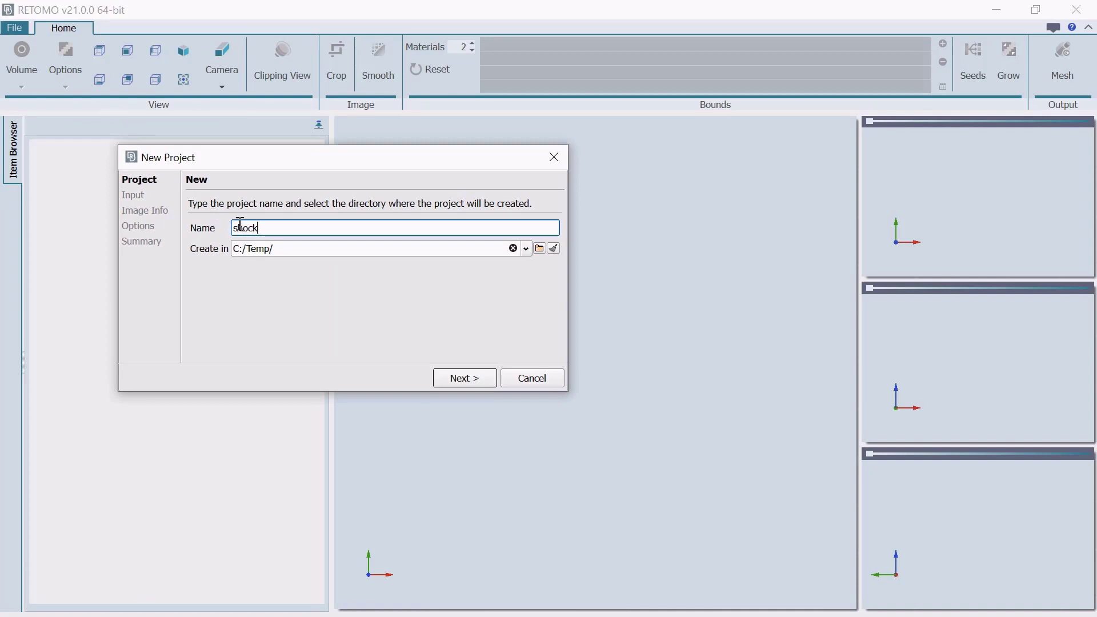
type("_absorber")
left_click(445, 380)
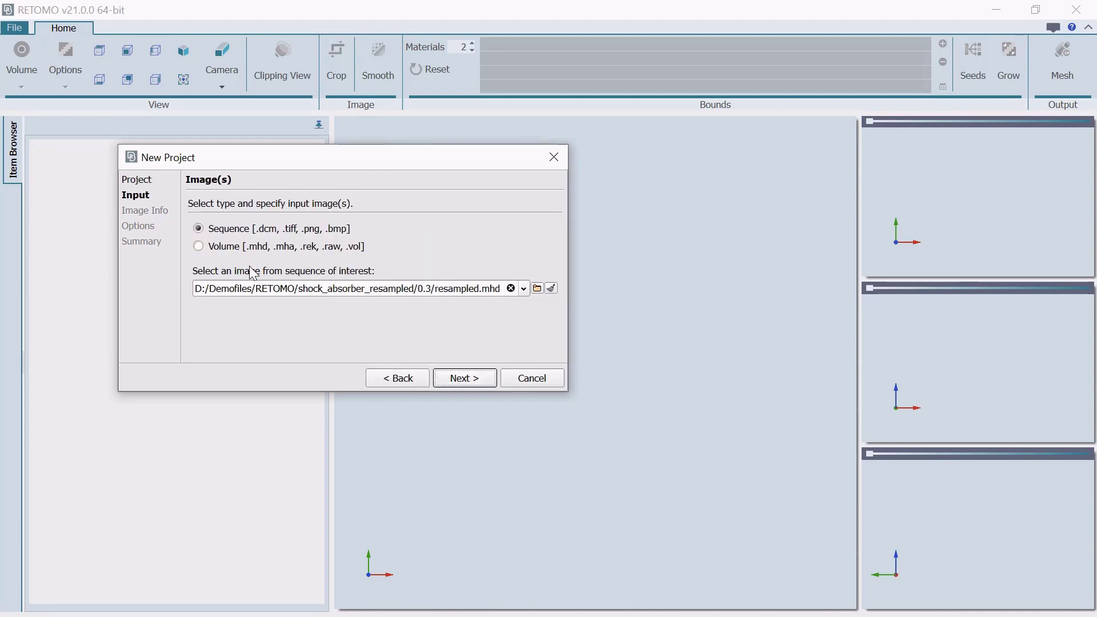
left_click(233, 250)
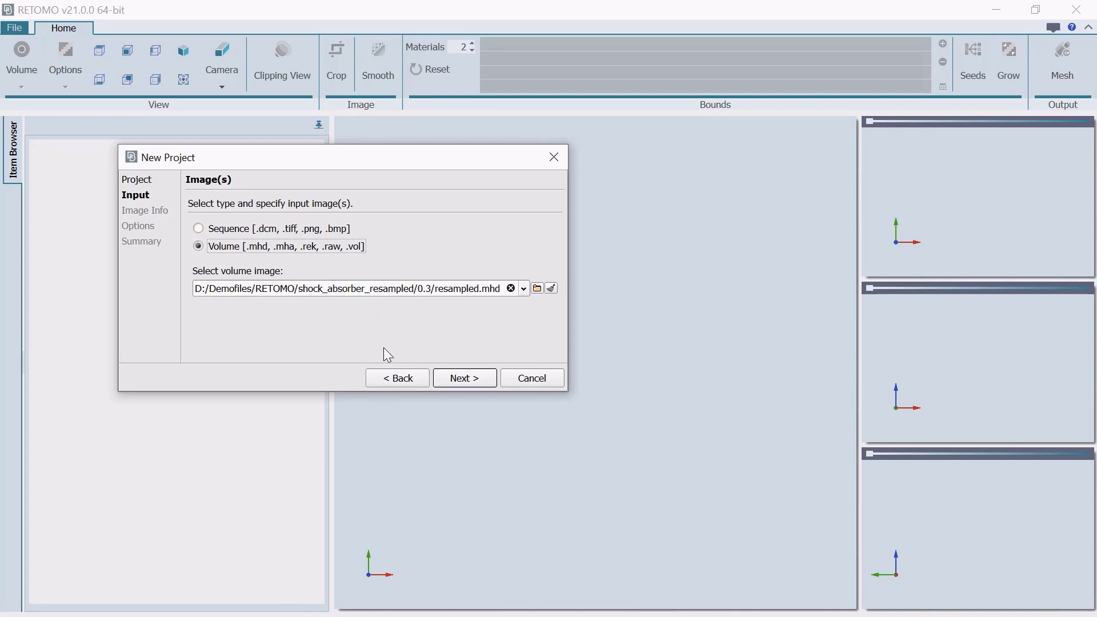
left_click(437, 381)
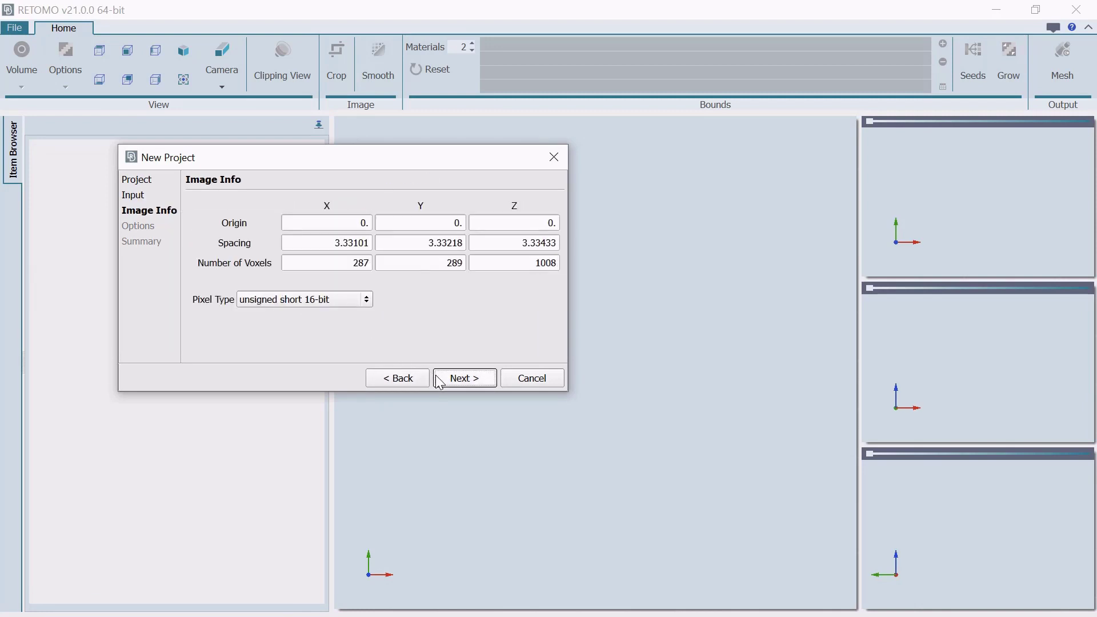
left_click(437, 382)
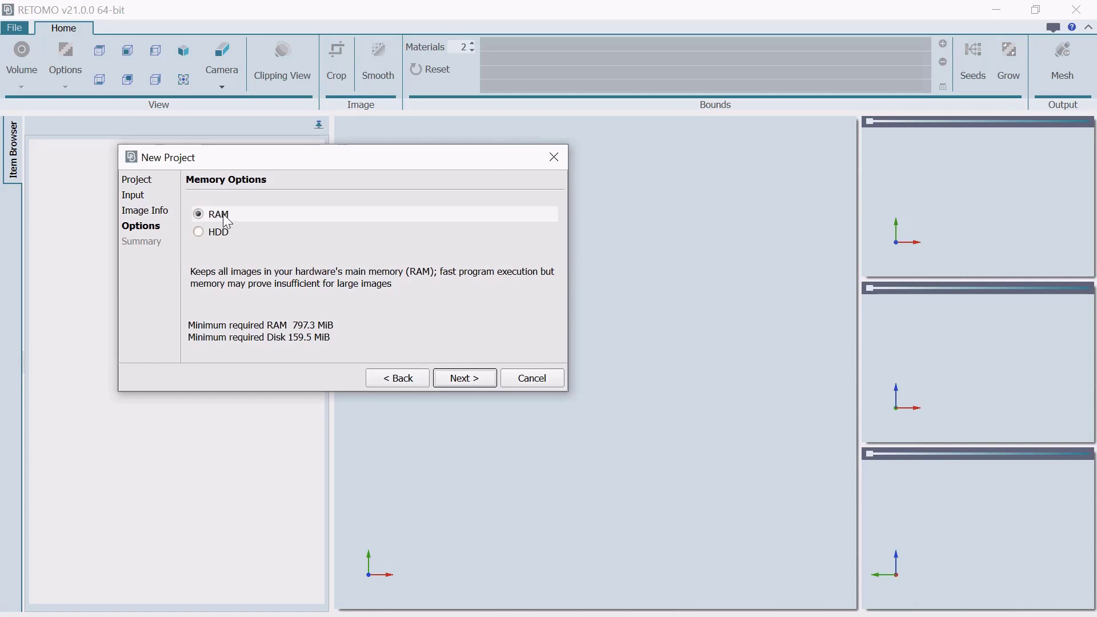
left_click(446, 384)
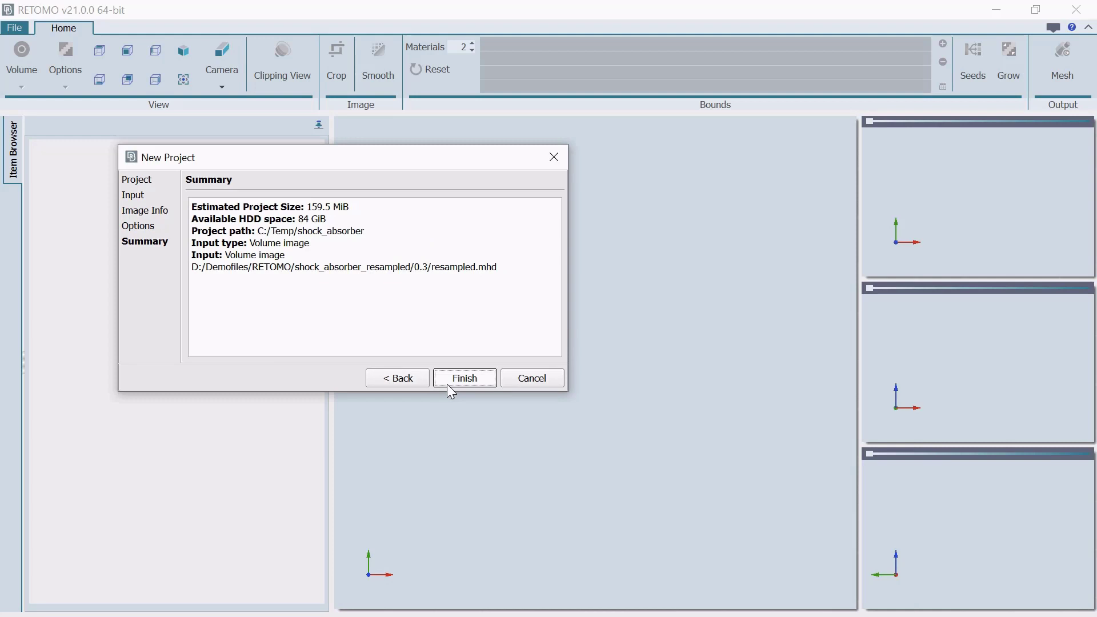
left_click(446, 383)
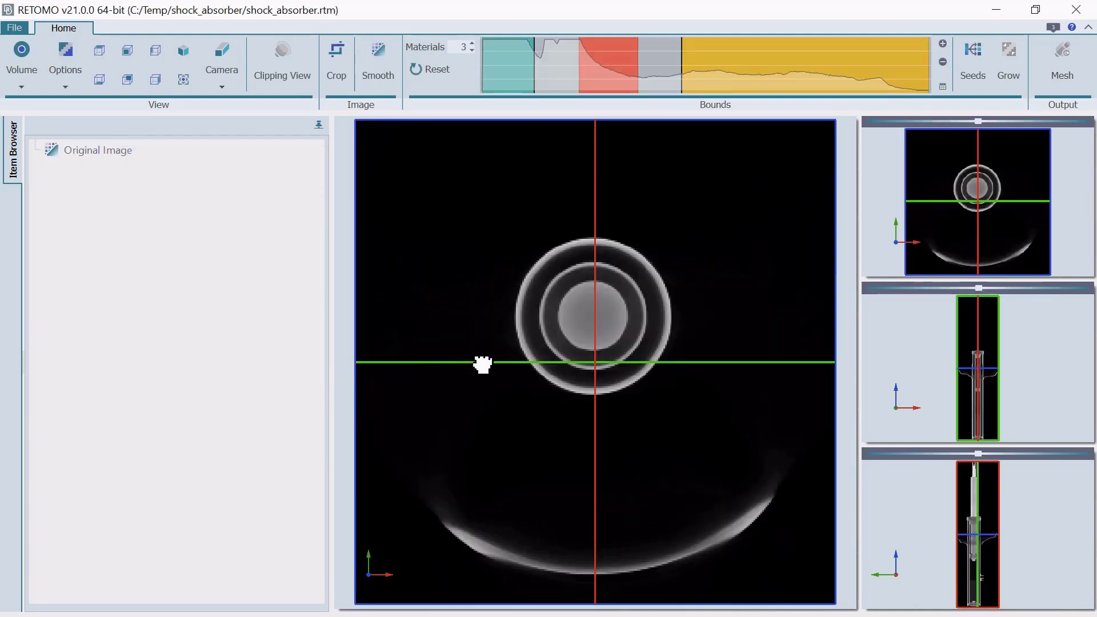
Move the slice plane and orbit until the absorber's full length shows as a tilted slice.
left_click_drag(474, 363, 468, 318)
scroll(538, 262, "down", 3)
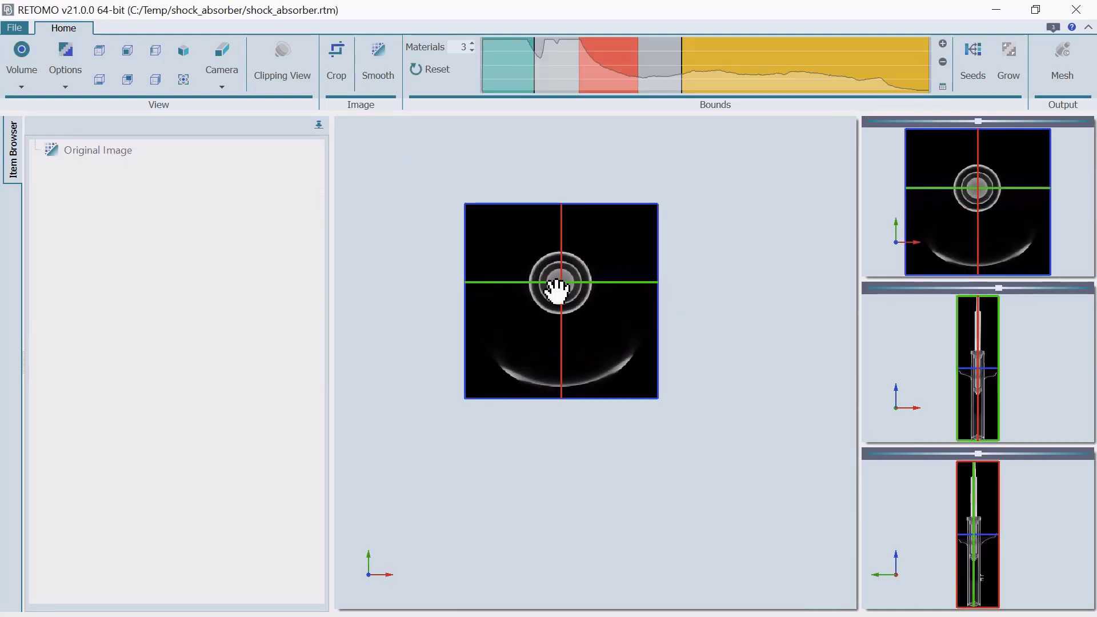
mouse_move(571, 326)
left_mouse_down()
mouse_move(570, 181)
mouse_move(592, 265)
left_mouse_up()
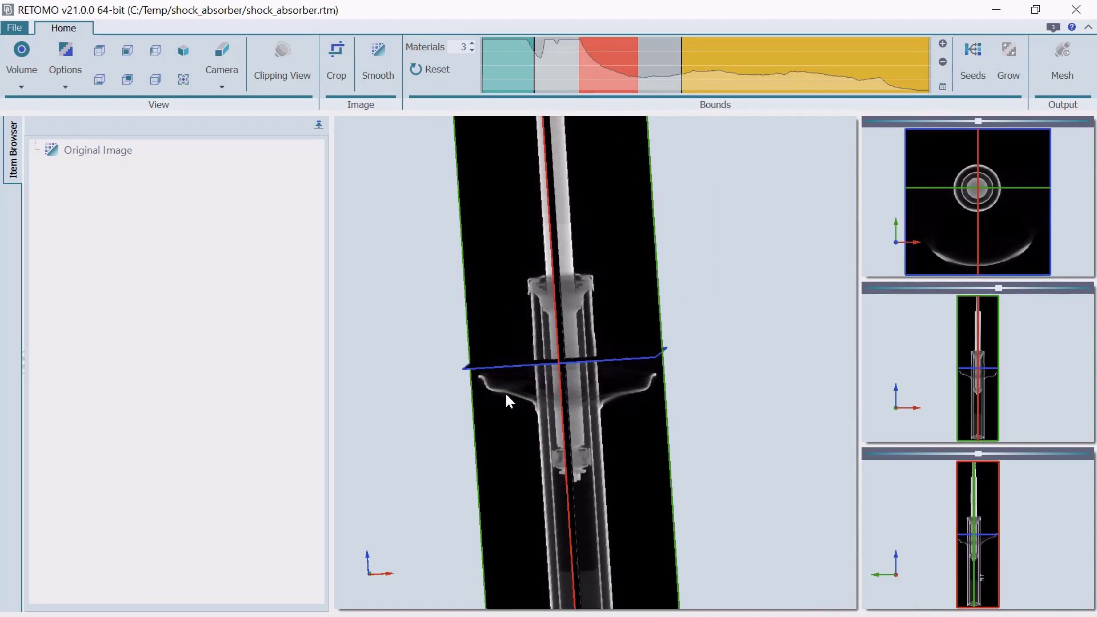
scroll(504, 386, "down", 2)
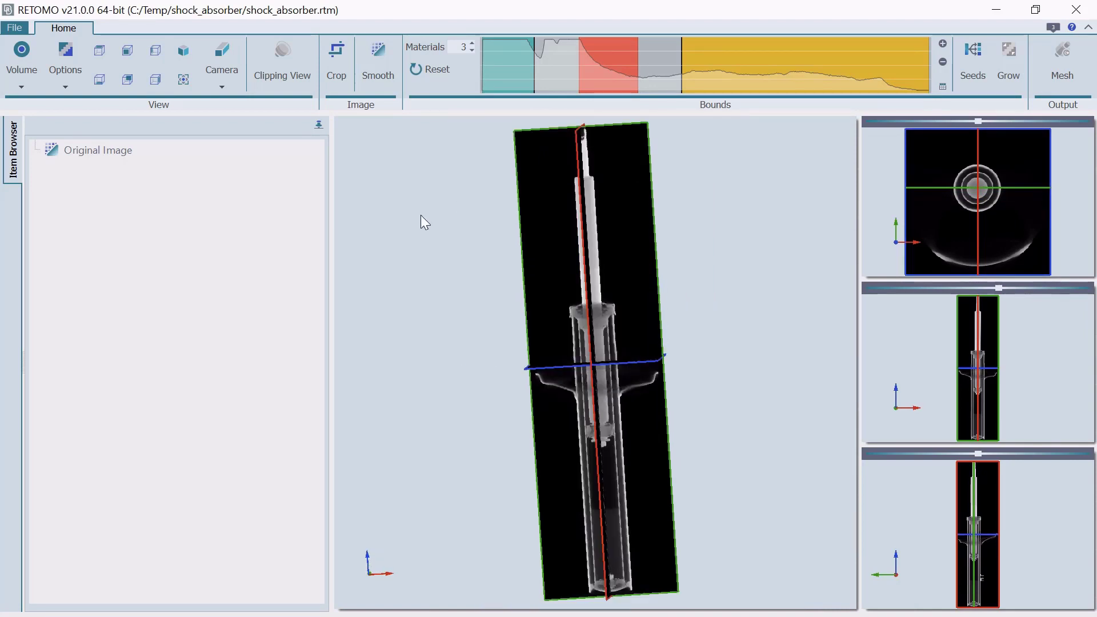
Crop the volume to the spring seat flange section, producing Cropped Image 3.
left_click(343, 81)
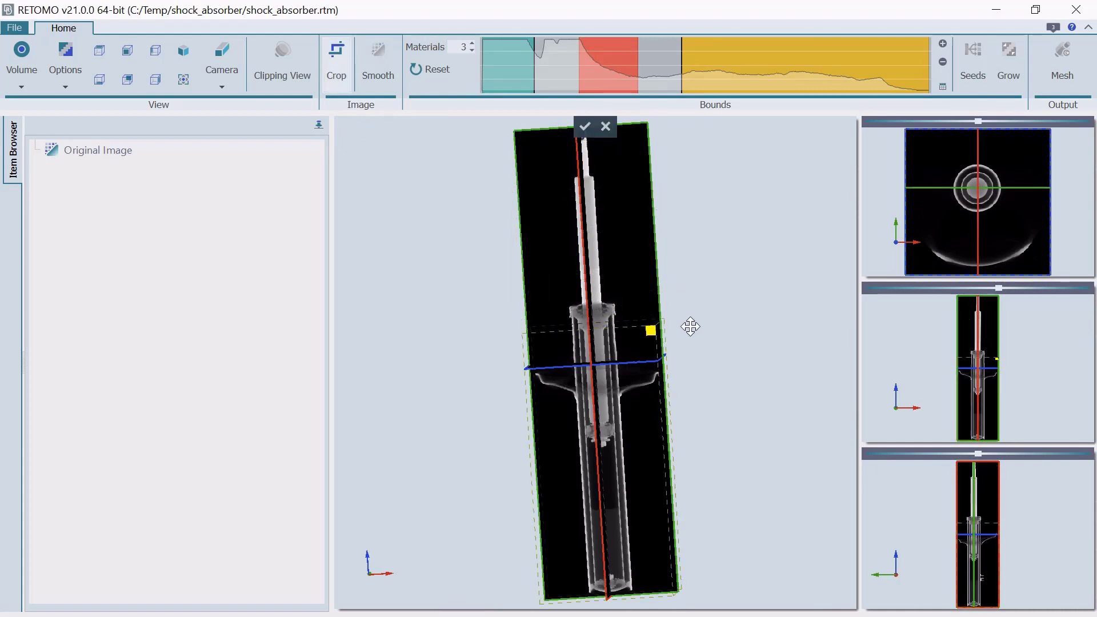
left_click_drag(666, 583, 693, 398)
left_click(585, 126)
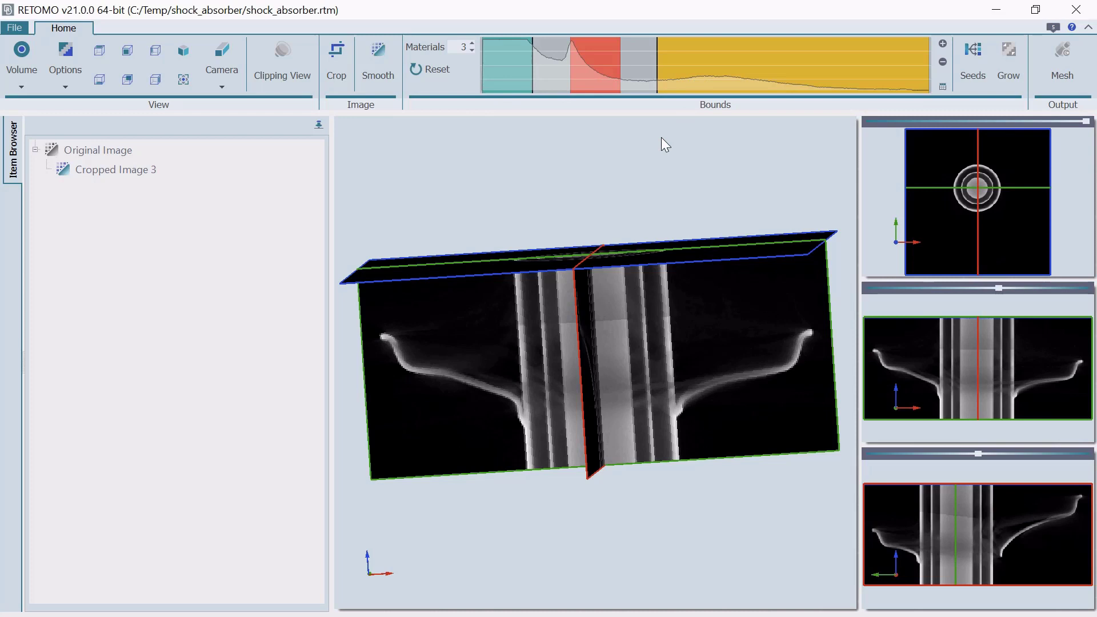
In the face-on slice view, adjust the grey-value bounds for the three materials.
key("1")
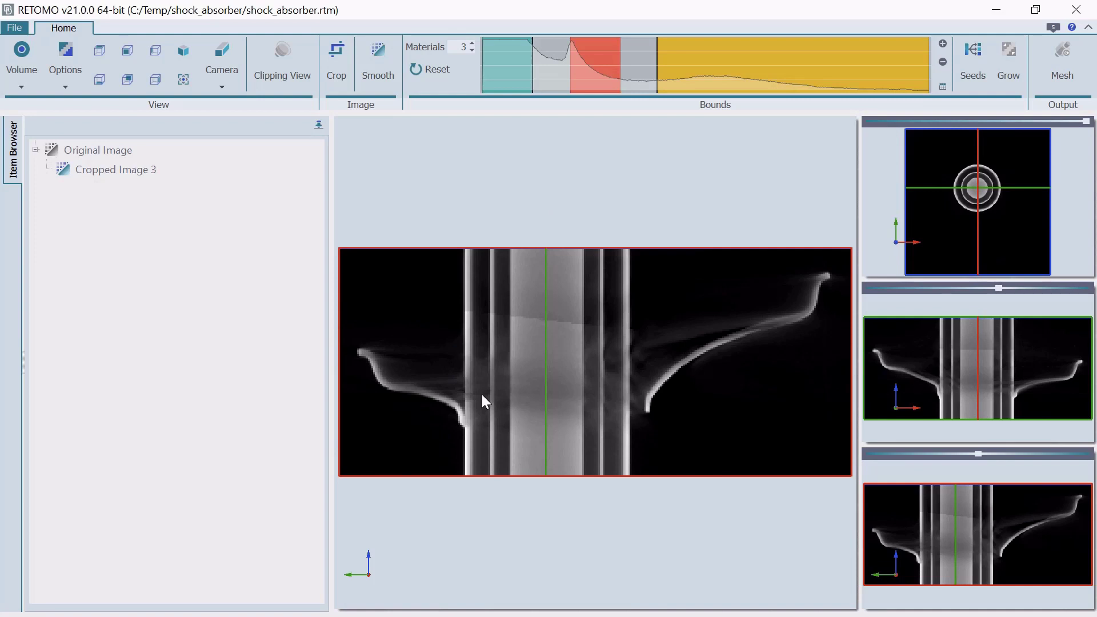
scroll(473, 356, "up", 2)
scroll(475, 356, "up", 2)
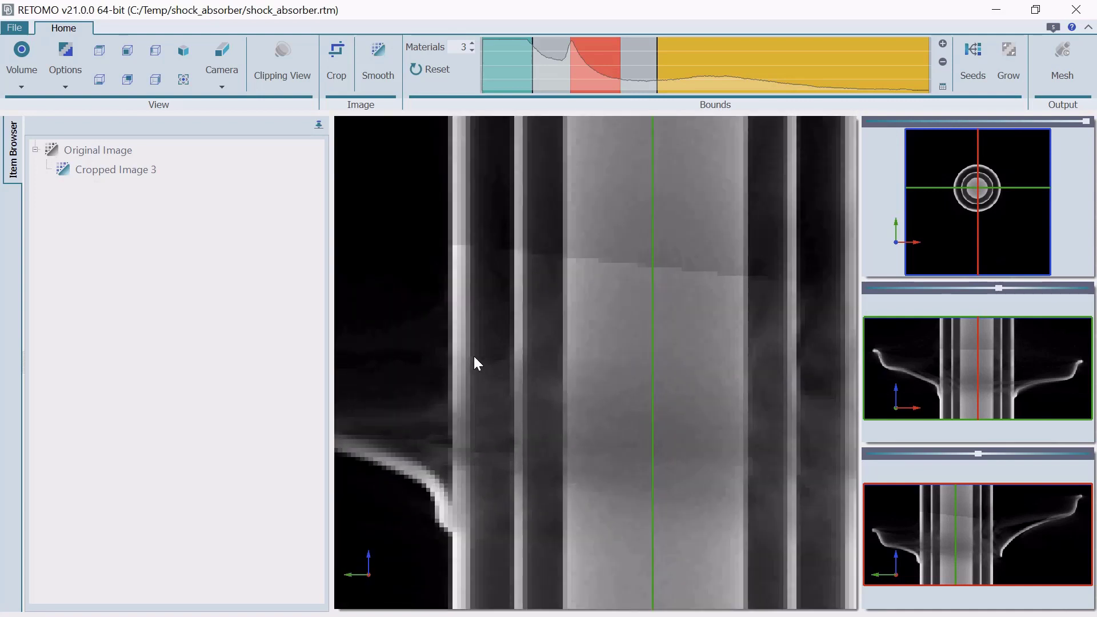
scroll(474, 356, "up", 2)
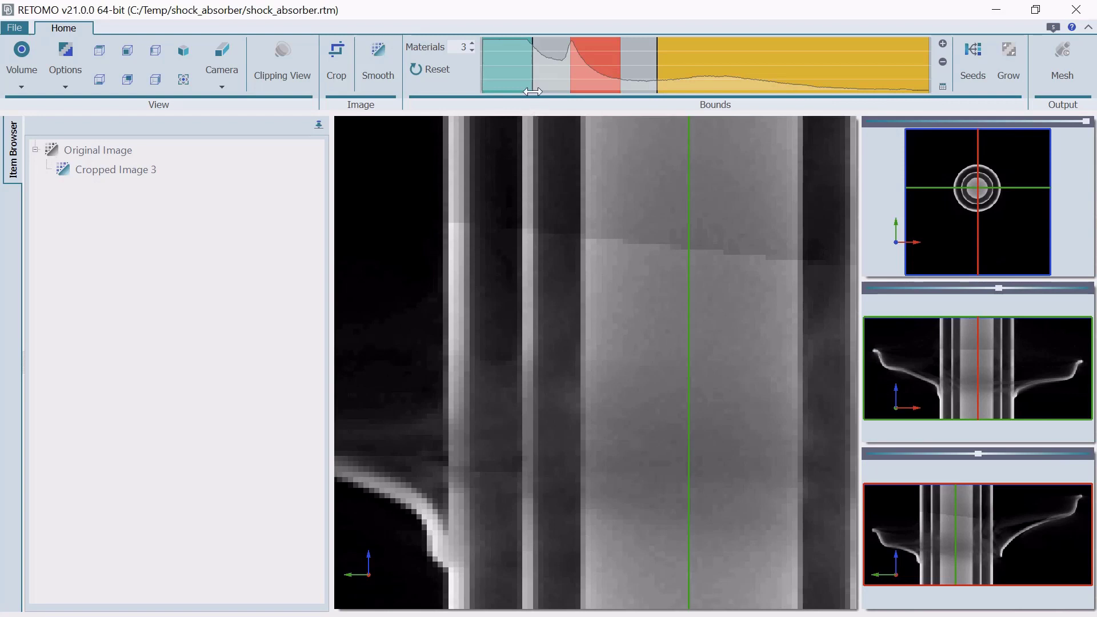
left_click_drag(533, 91, 558, 92)
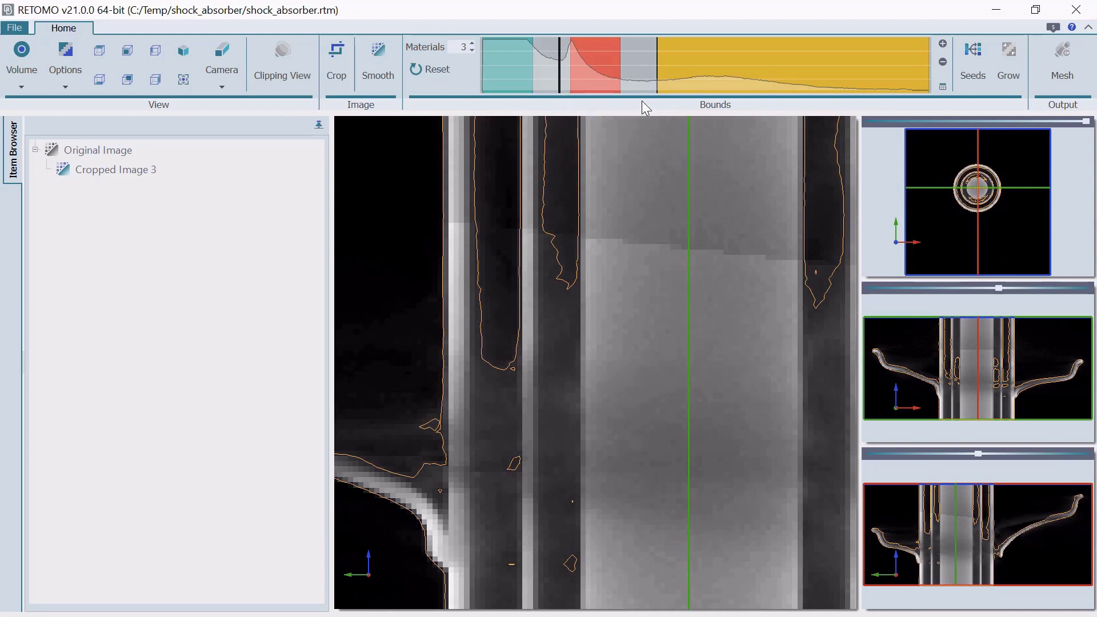
left_click_drag(656, 86, 645, 83)
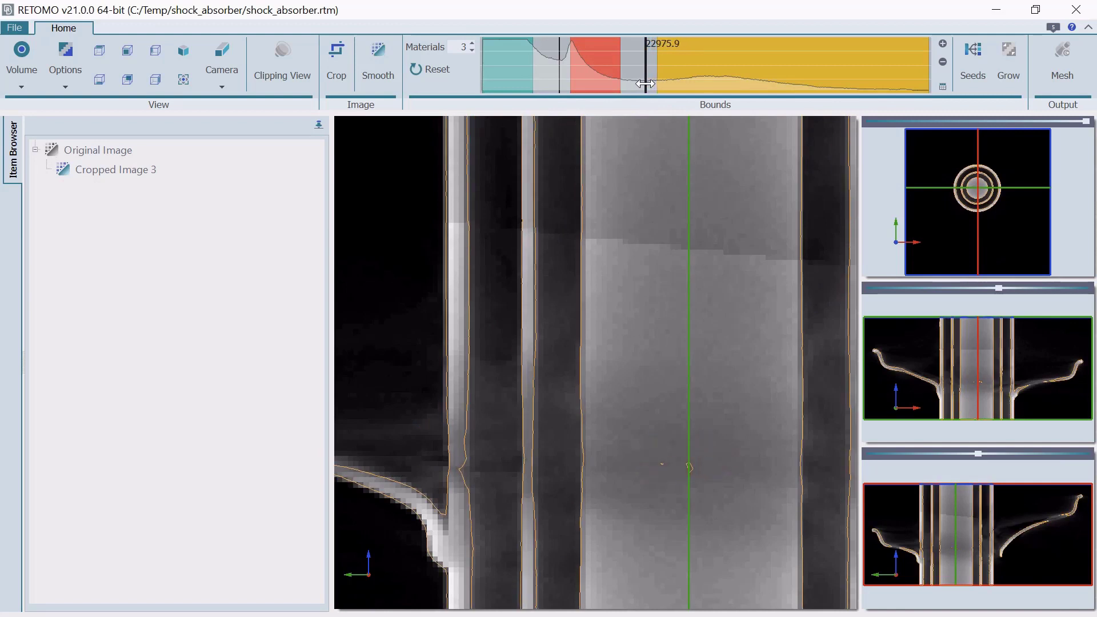
left_click_drag(644, 84, 627, 86)
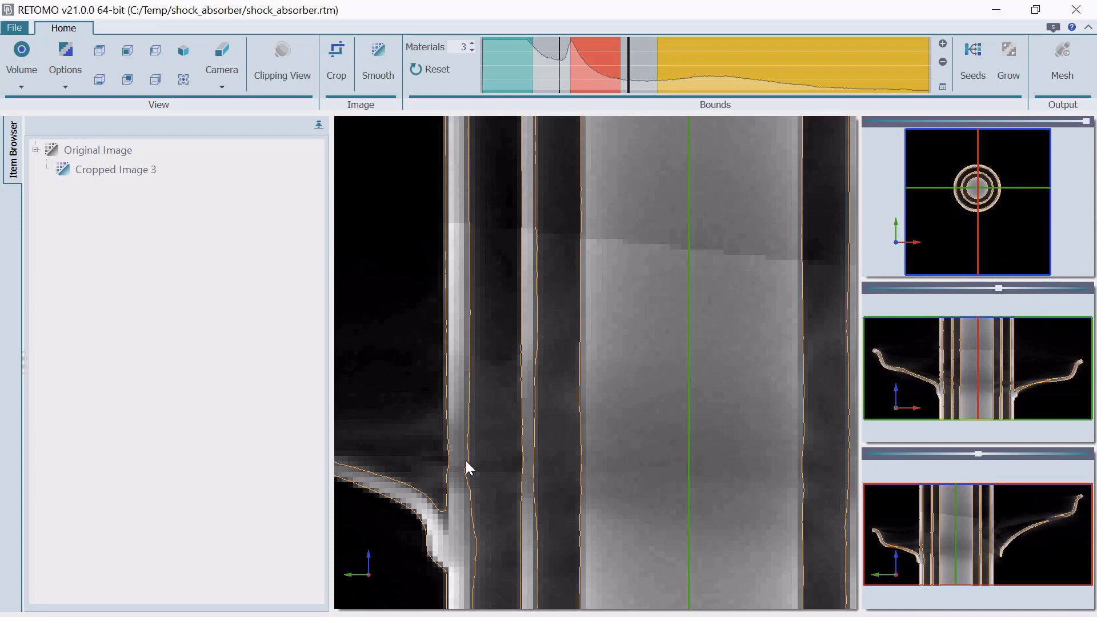
left_click_drag(533, 86, 672, 96)
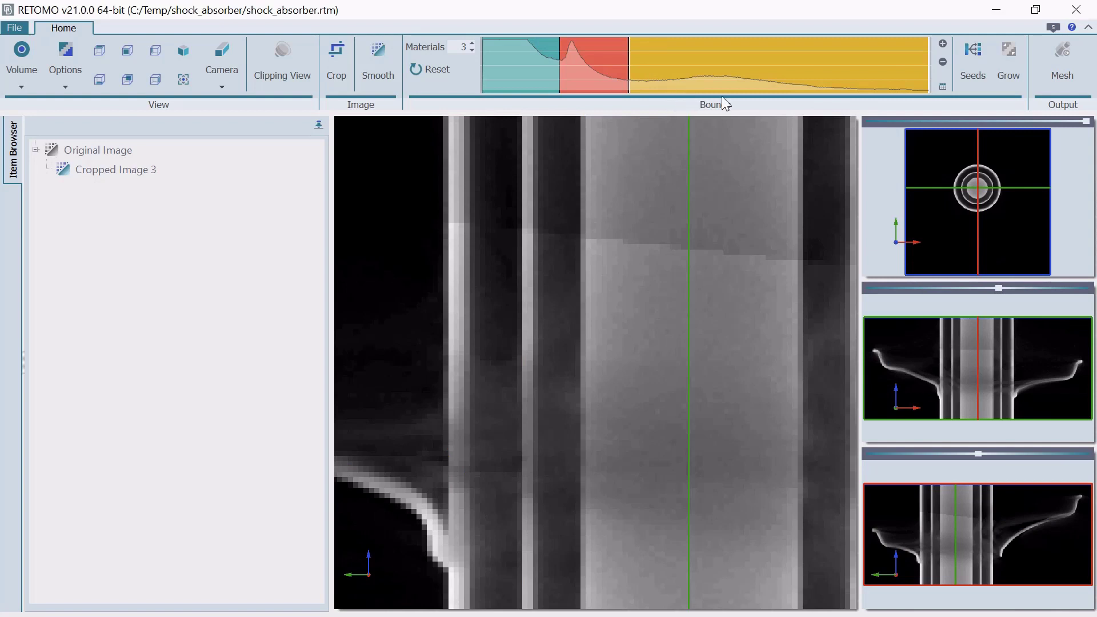
Generate seeds from the thresholds, then grow them into Part Image 9.
left_click(961, 78)
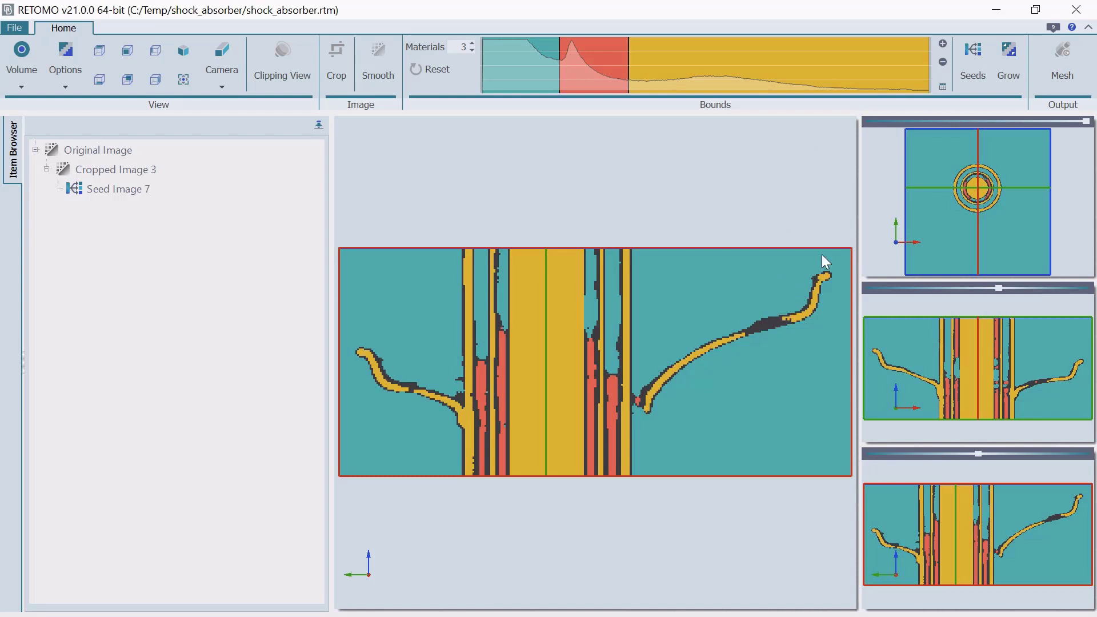
left_click(995, 81)
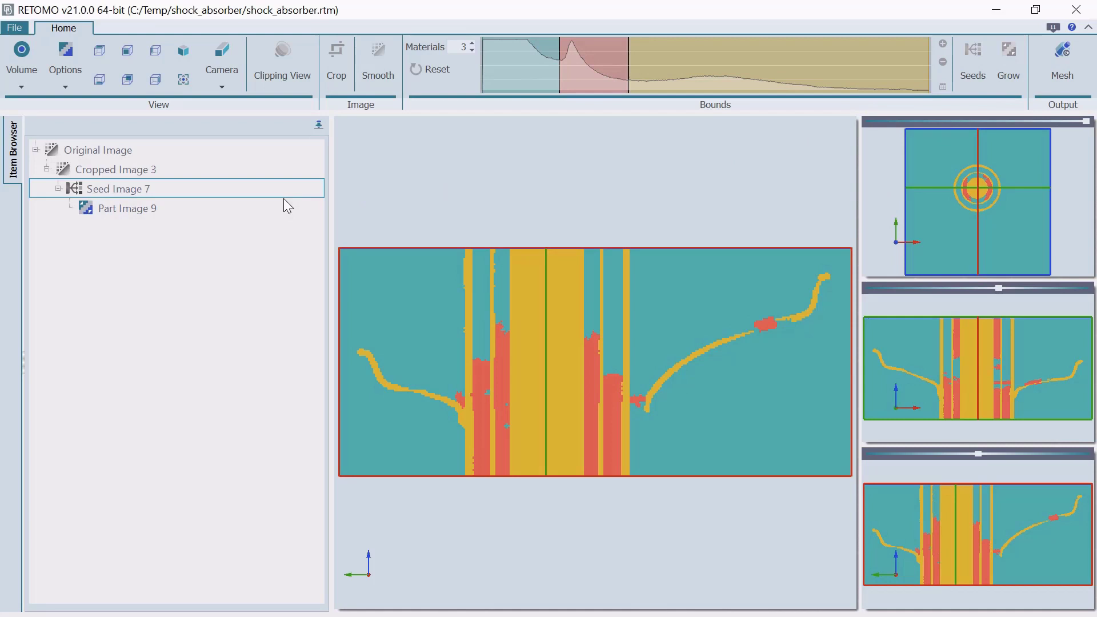
Rename Material_0, Material_1 and Material_2 to air, oil and metal in Part Info.
left_click(276, 208)
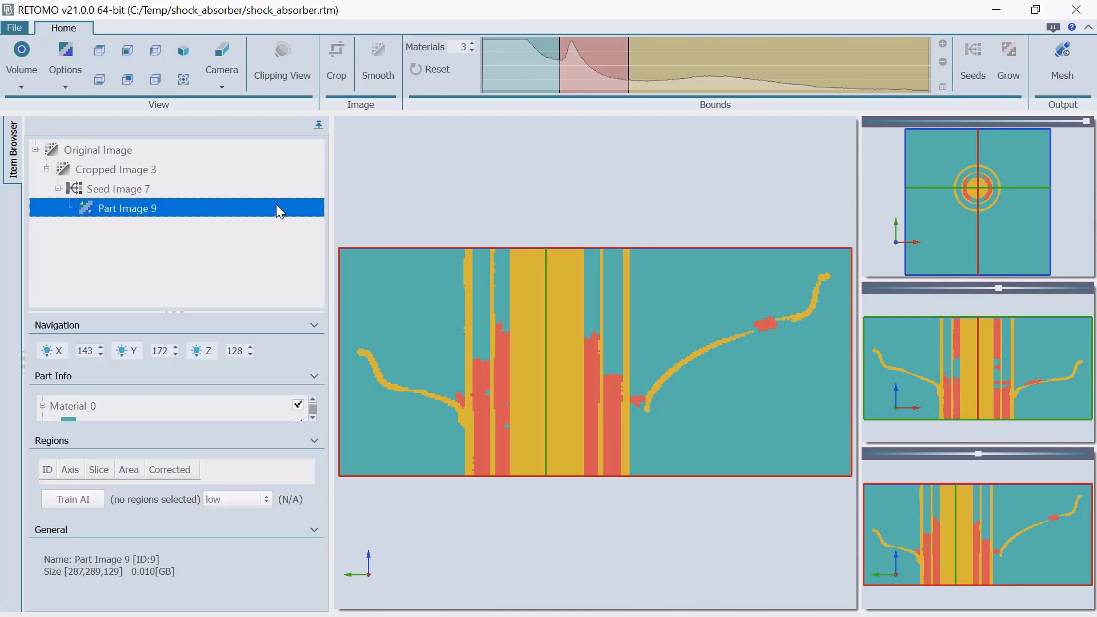
left_click(312, 439)
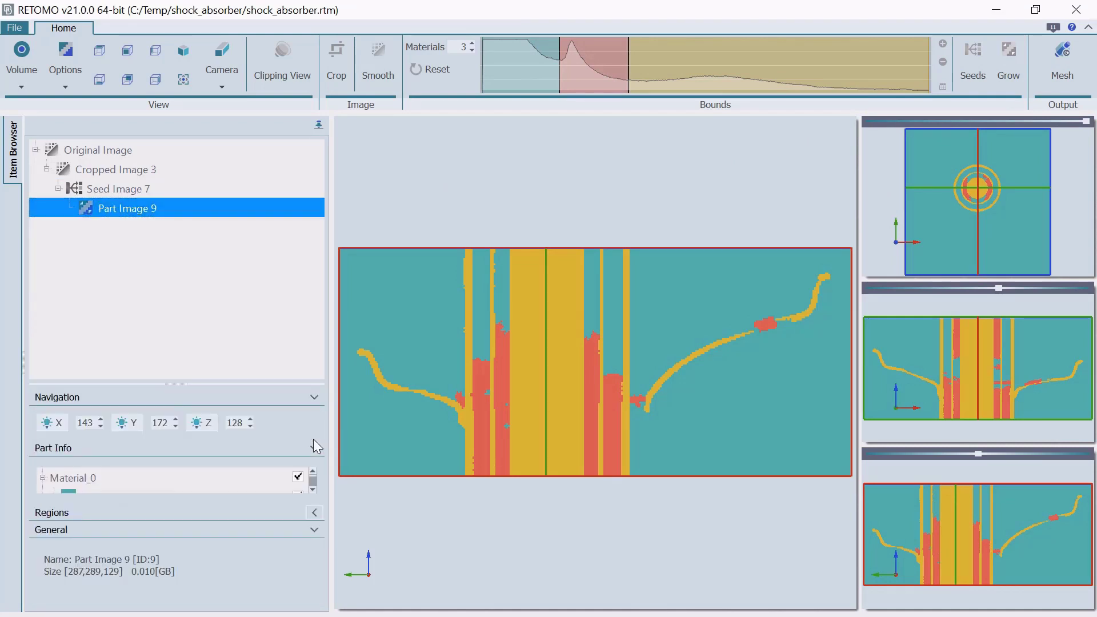
left_click_drag(283, 384, 252, 276)
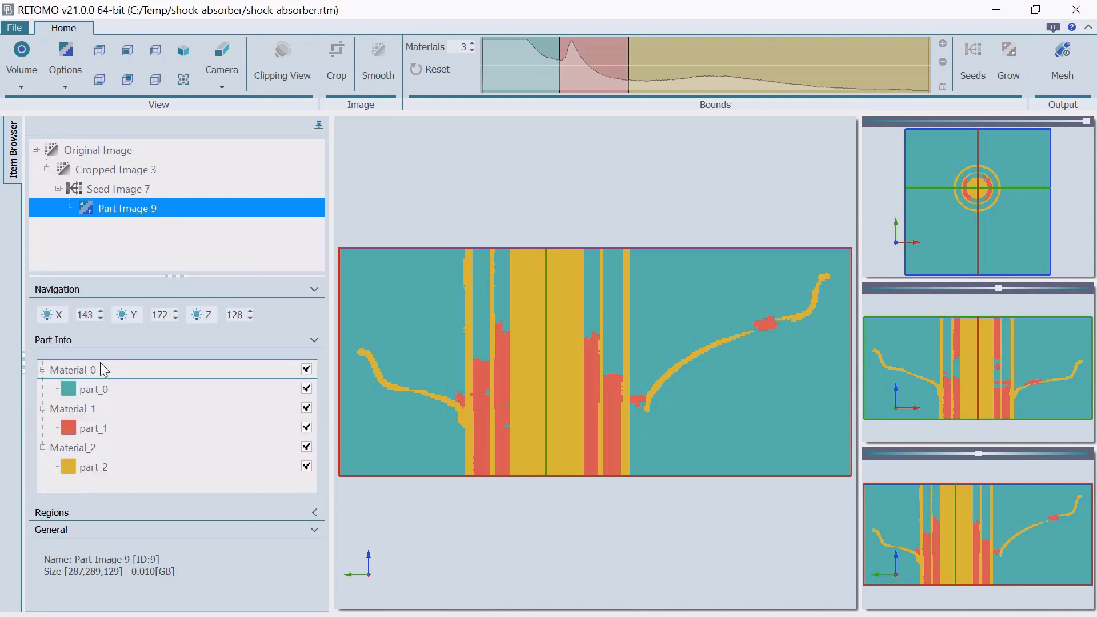
left_click(95, 370)
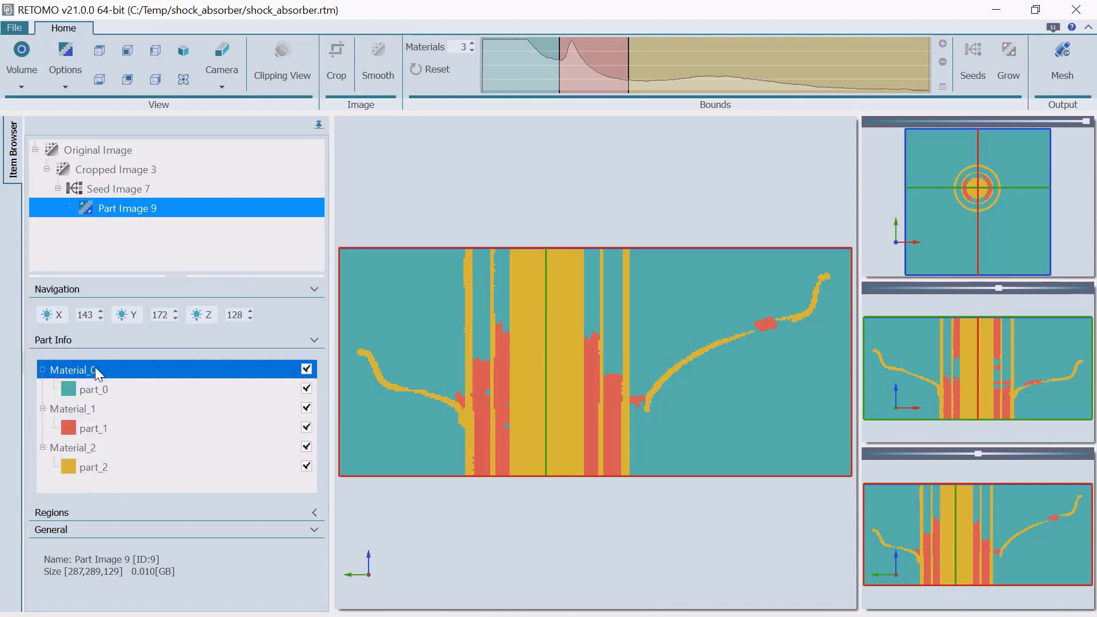
left_click(95, 370)
type("air")
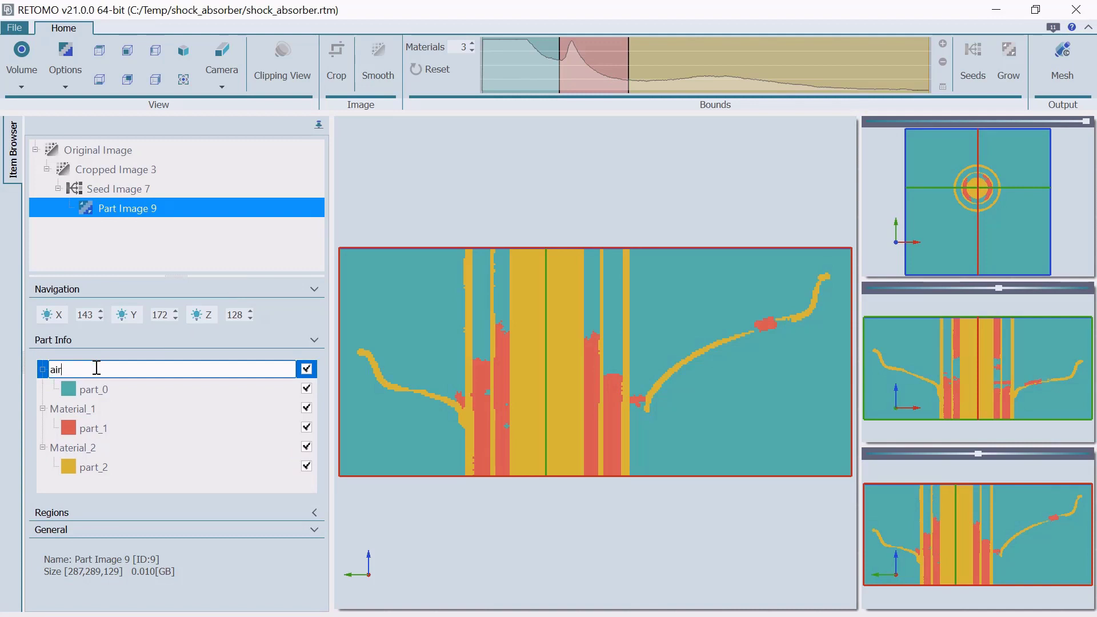
key("Return")
left_click(79, 412)
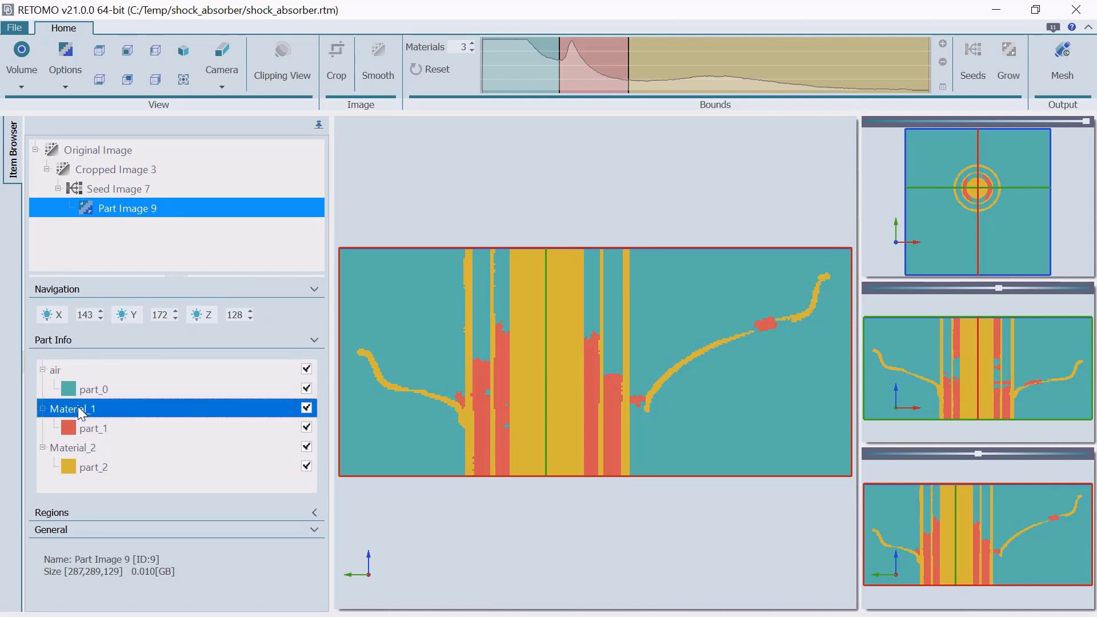
left_click(79, 410)
type("oil")
key("Return")
left_click(70, 450)
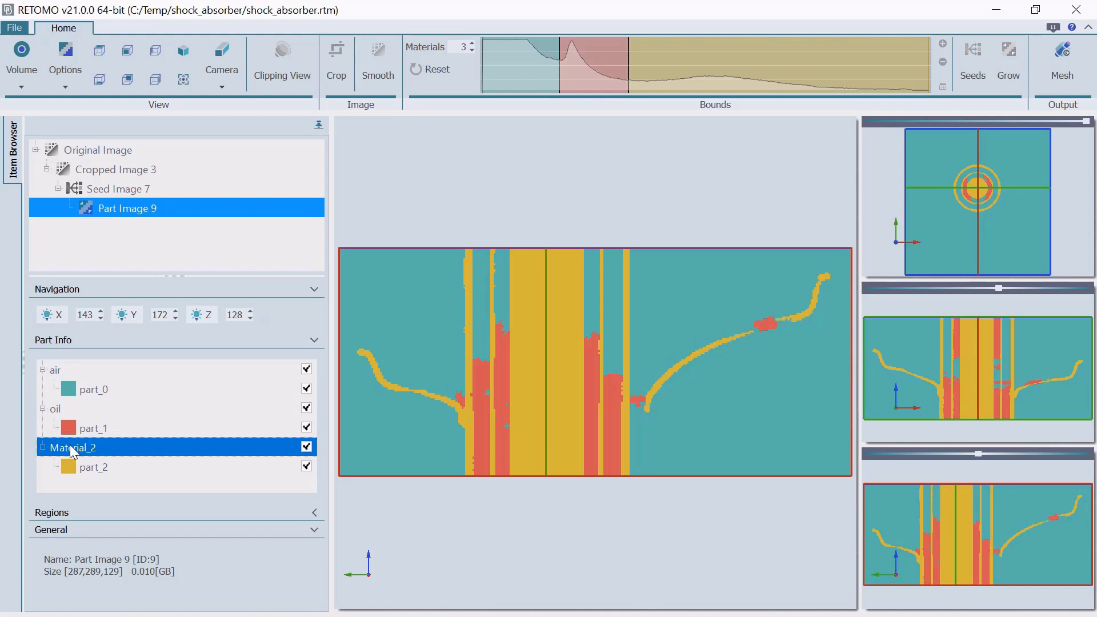
type("metal")
key("Return")
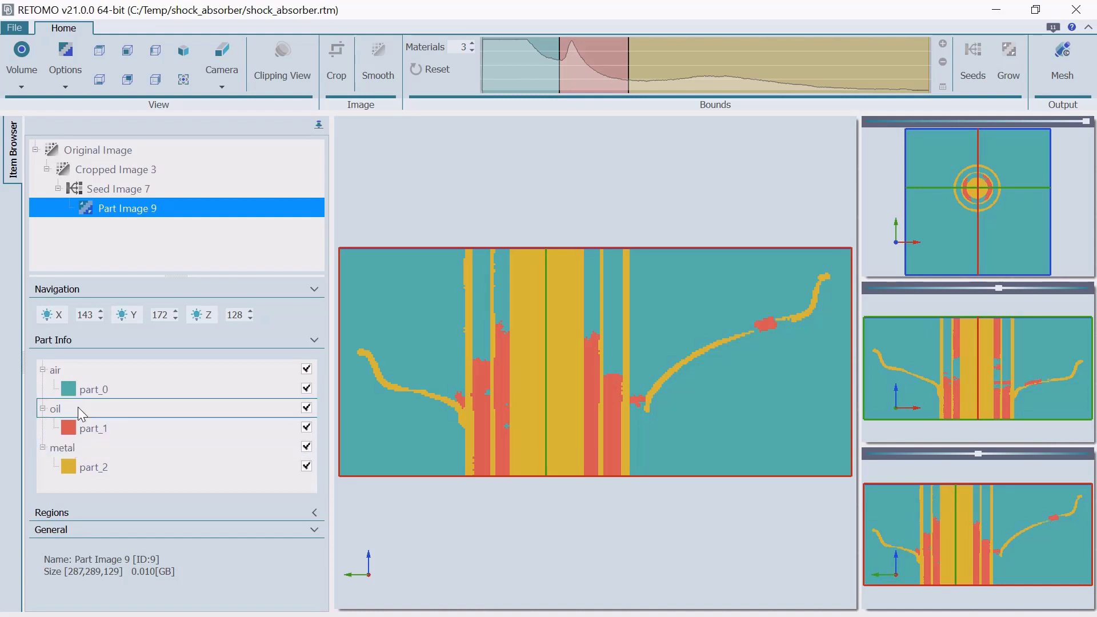
Rename part_0, part_1 and part_2 to air_part, oil_part and metal_part.
left_click(85, 391)
left_click(85, 390)
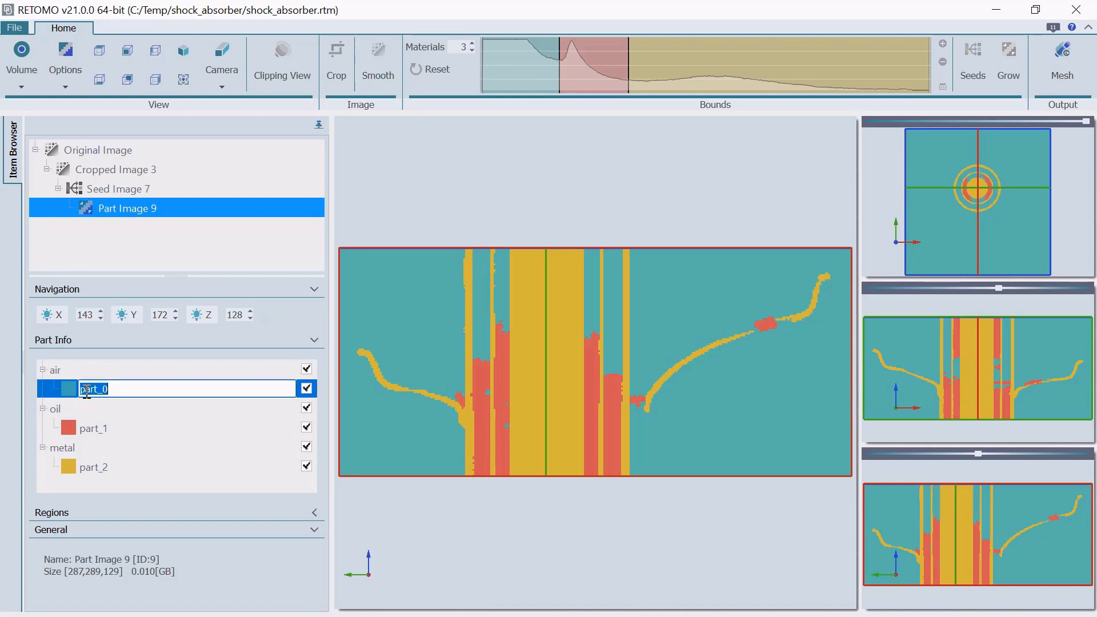
type("air_part")
key("Return")
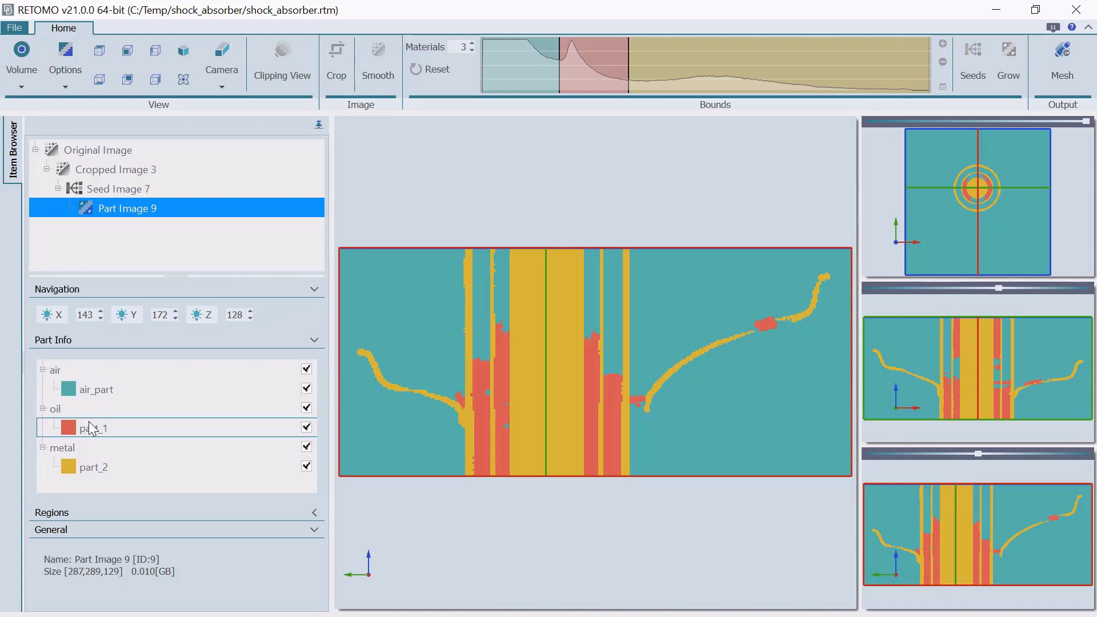
left_click(92, 430)
left_click(92, 430)
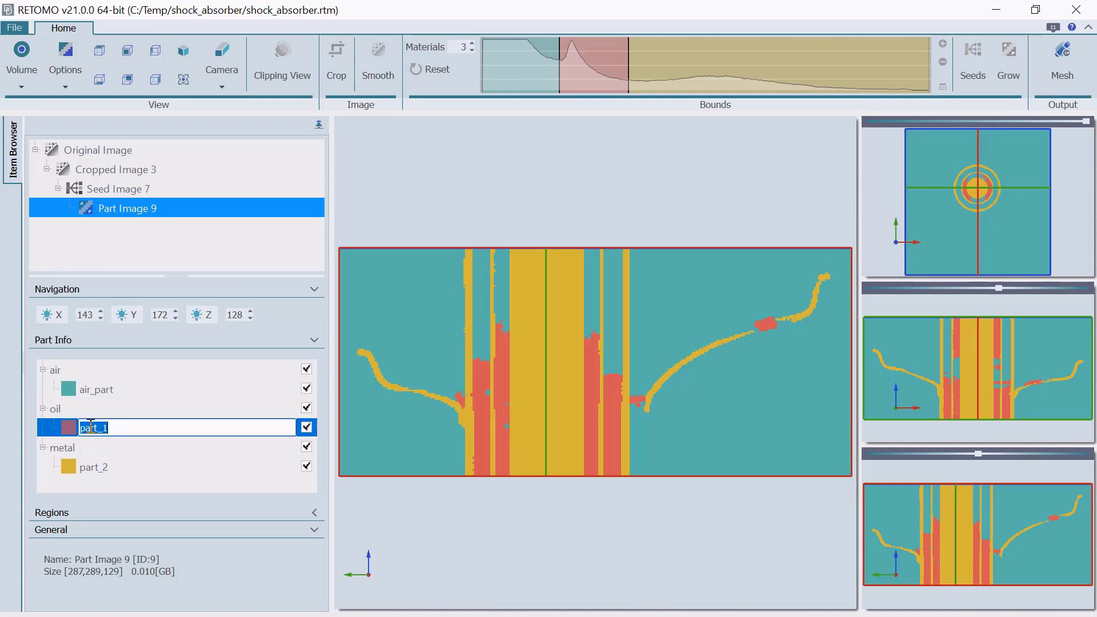
type("oil_part")
key("Return")
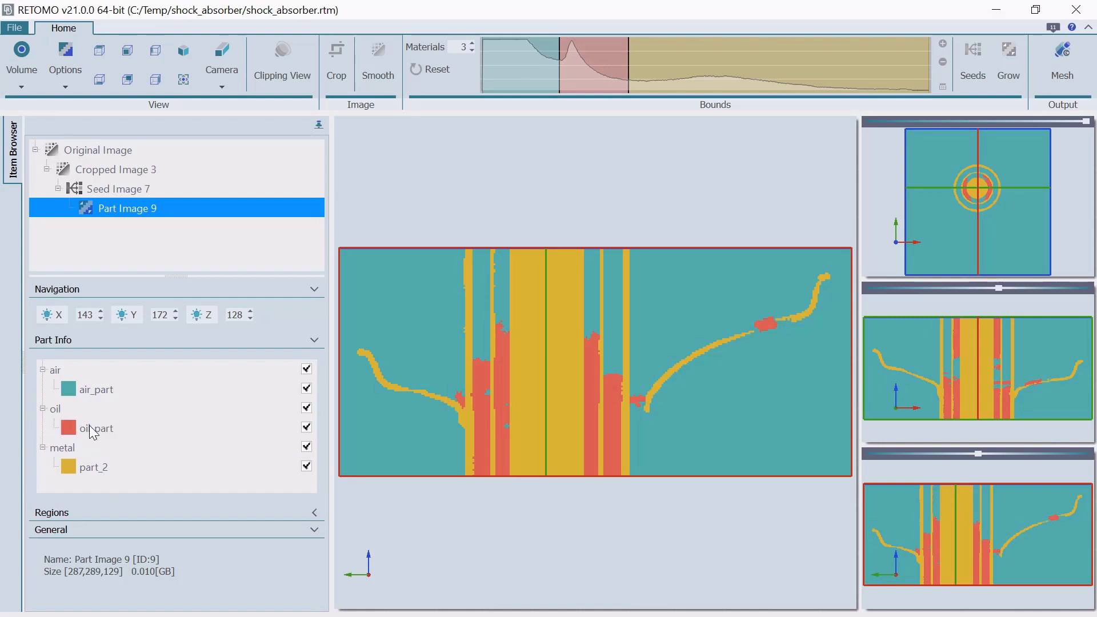
left_click(92, 467)
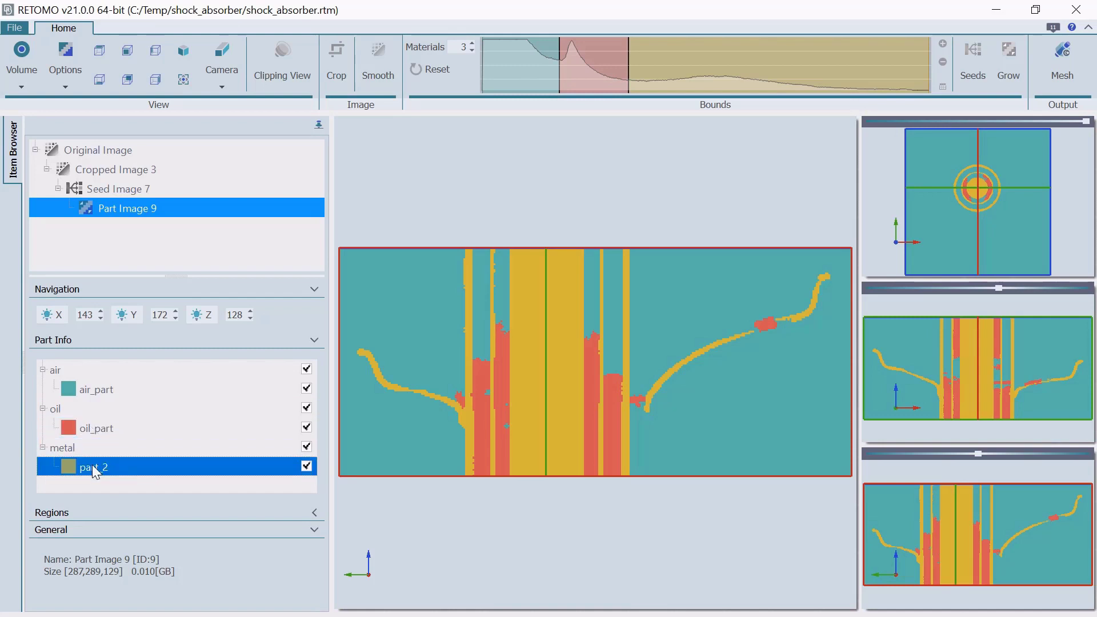
left_click(92, 467)
type("metal_part")
key("Return")
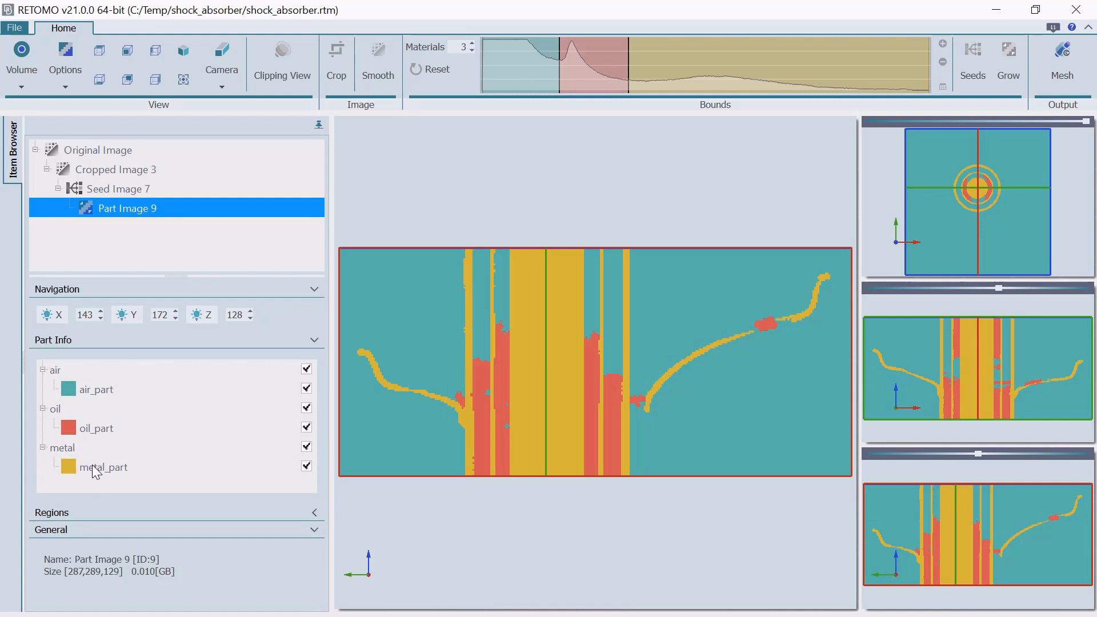
Render Part Image 9 as a smooth surface, hide the X, Y, Z slices, and view from above.
left_click(22, 77)
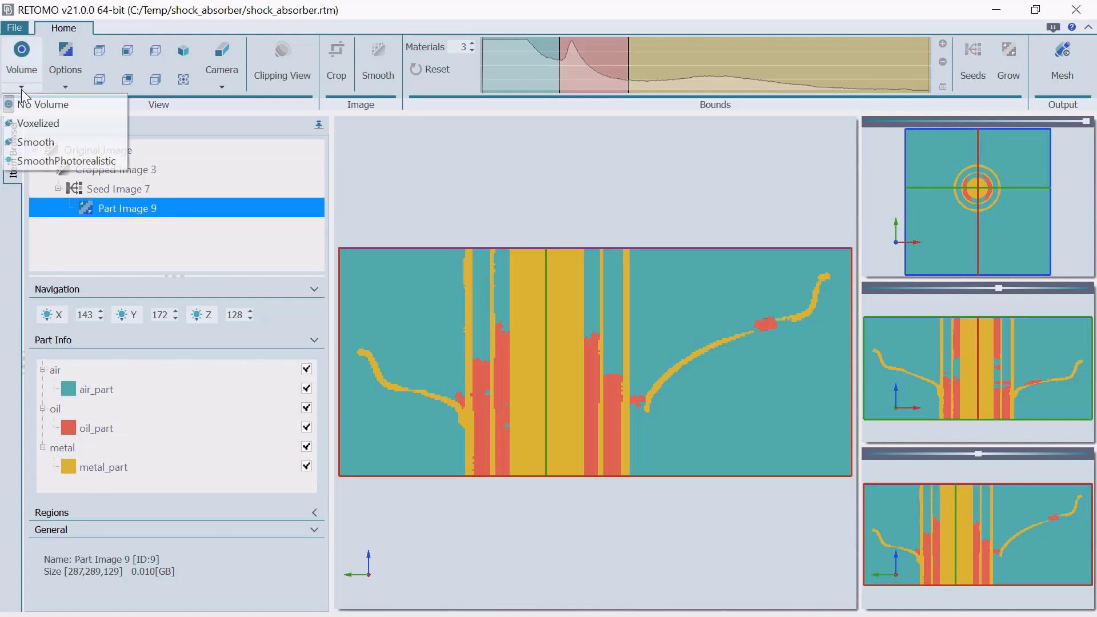
left_click(33, 138)
left_click(47, 315)
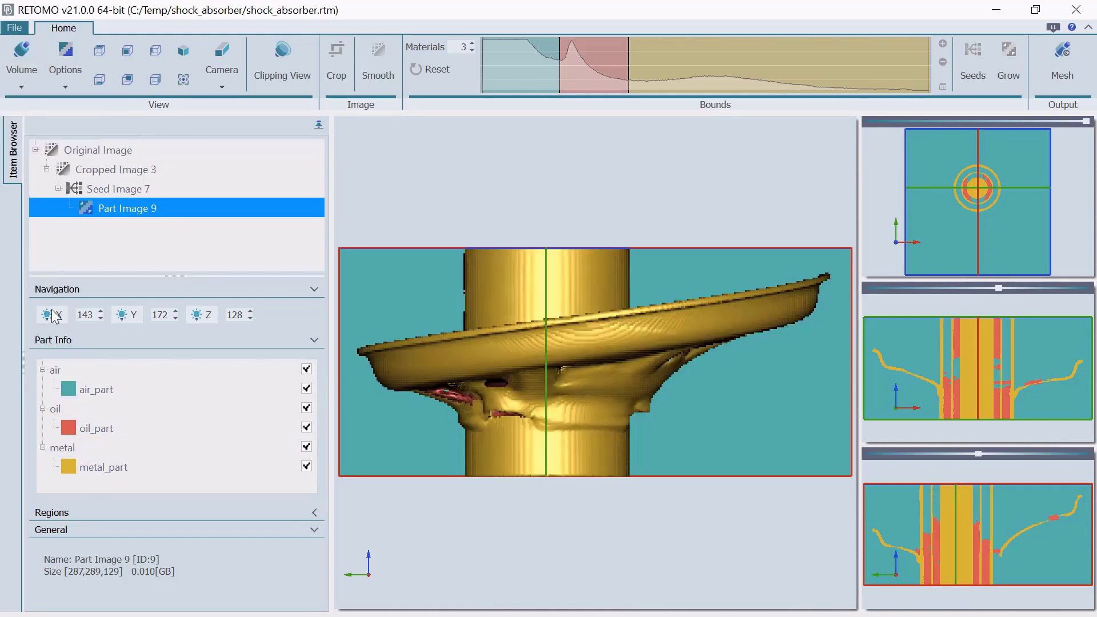
left_click(122, 315)
left_click(201, 316)
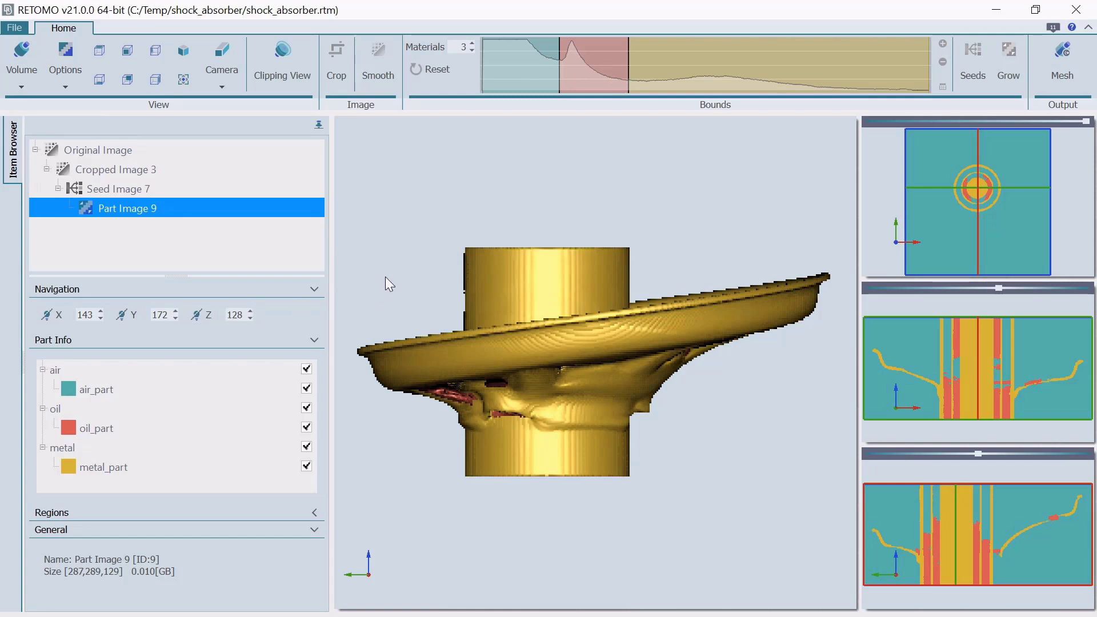
left_click_drag(479, 176, 498, 267)
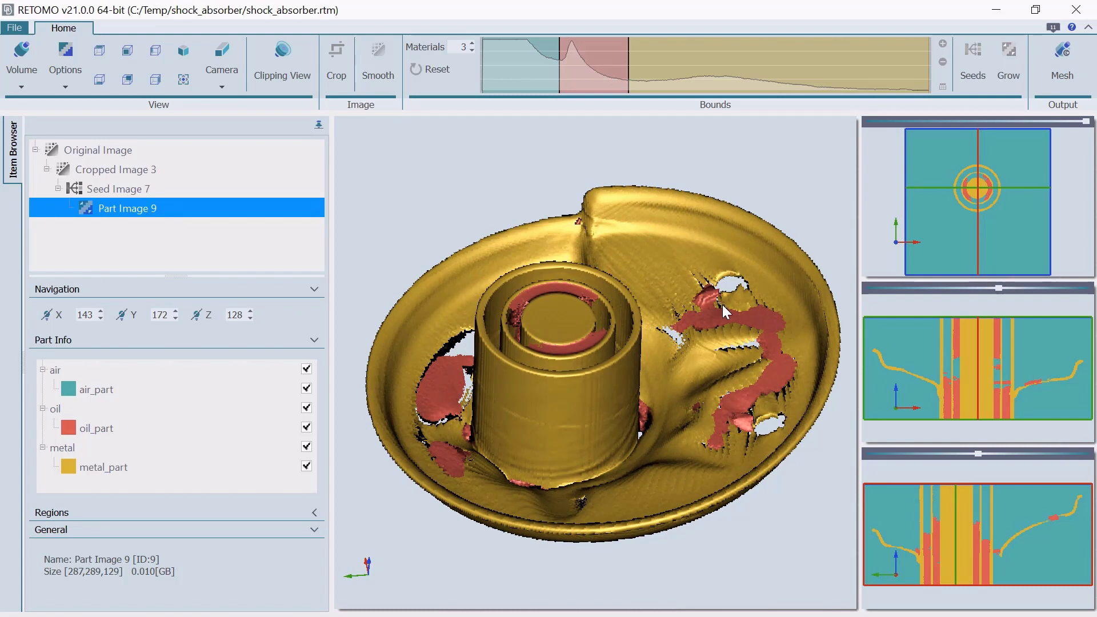
View greyscale Cropped Image 3 with its X slice, then reselect Part Image 9.
left_click(222, 169)
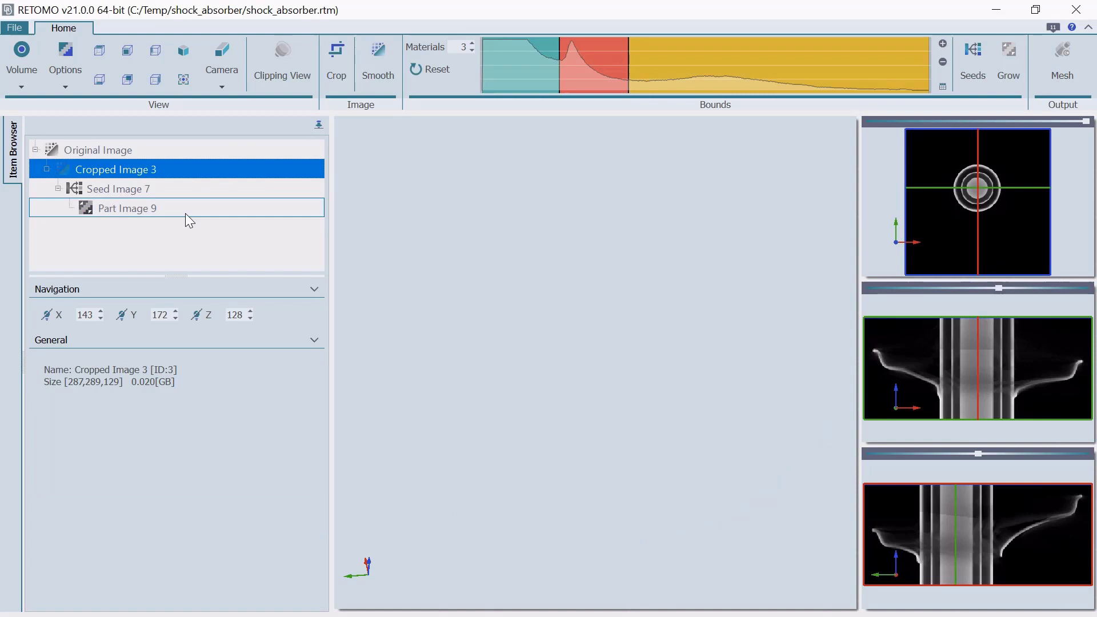
left_click(53, 315)
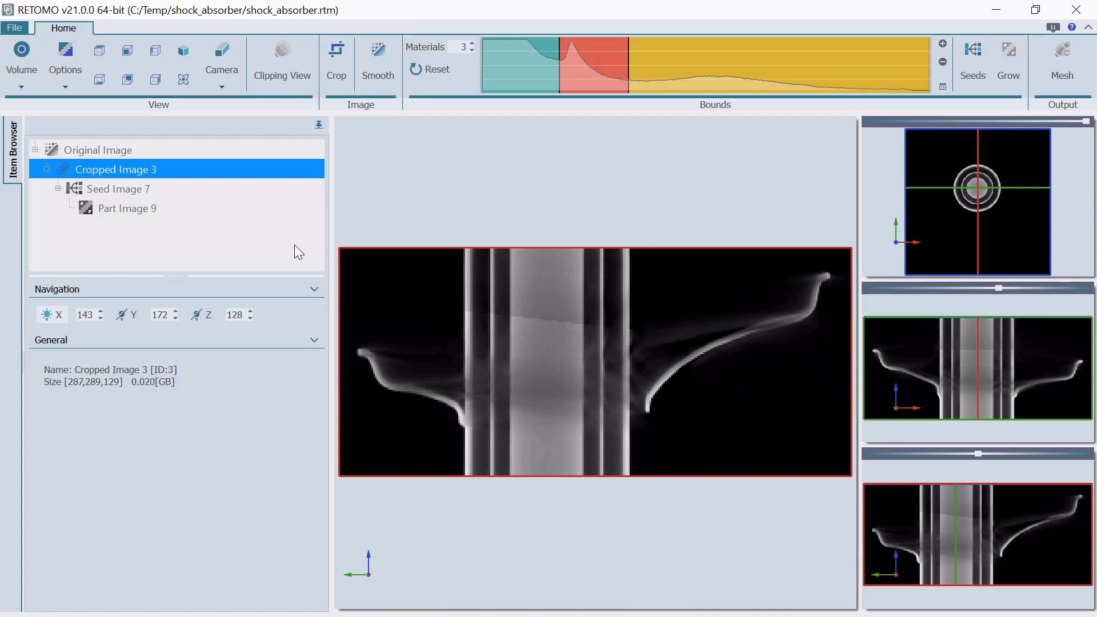
left_click(176, 212)
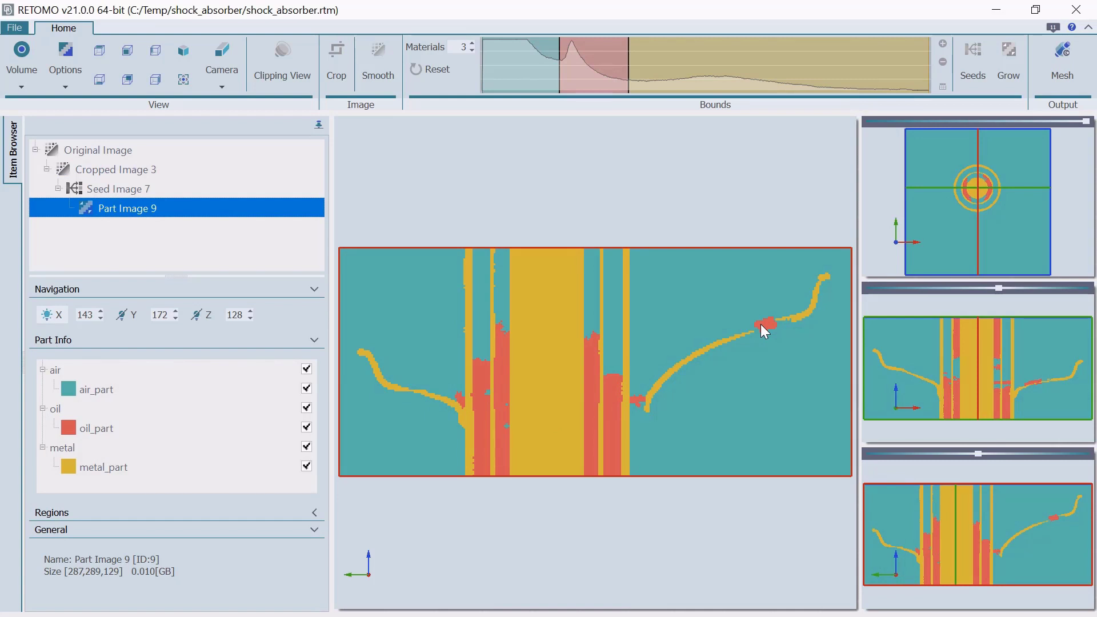
Split three stray oil spots off oil_part into a new part using box selections.
left_click(239, 426)
right_click(238, 426)
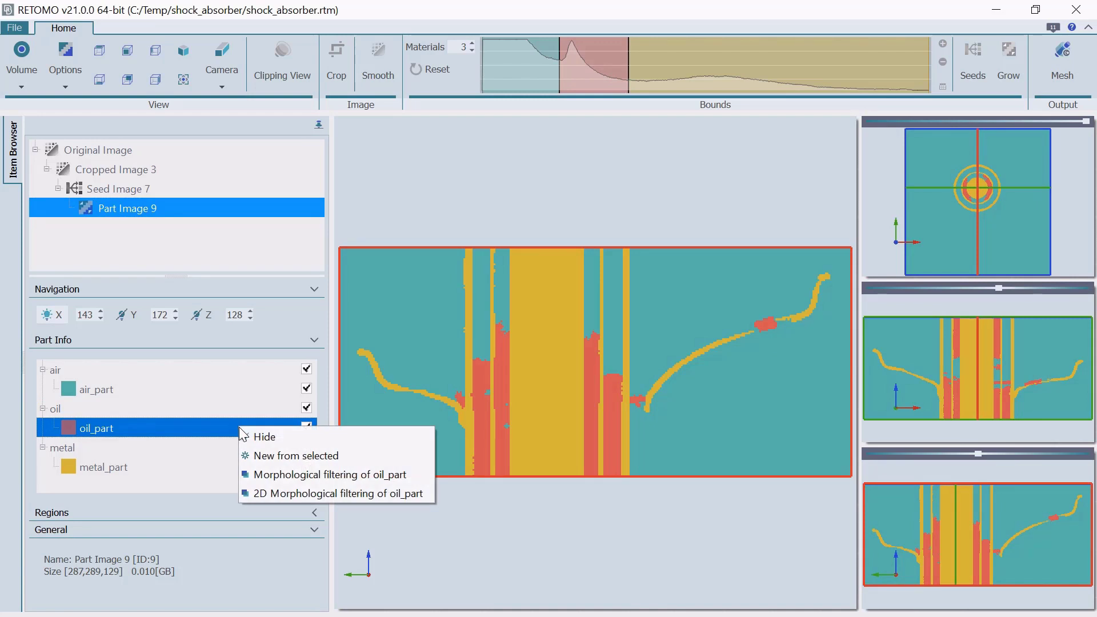
left_click(264, 456)
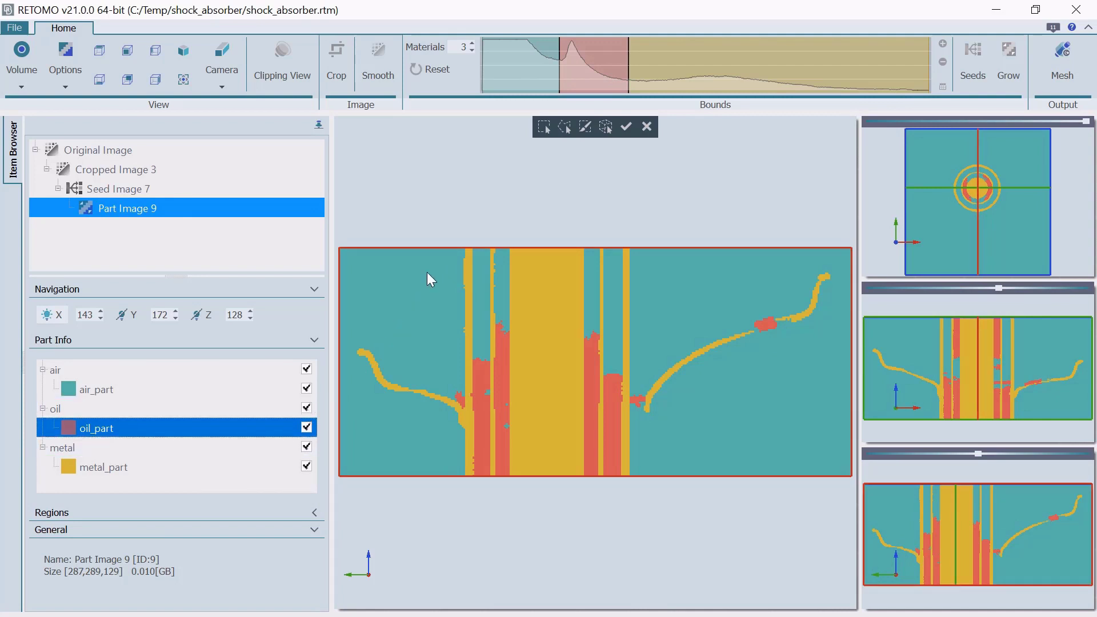
left_click(542, 128)
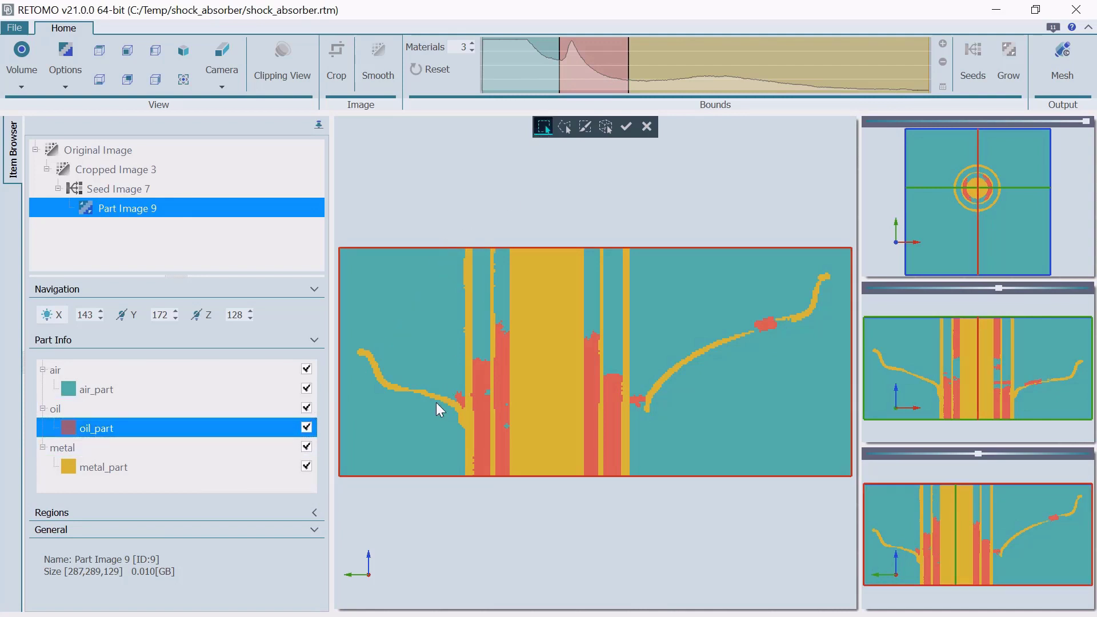
left_click_drag(436, 402, 470, 415)
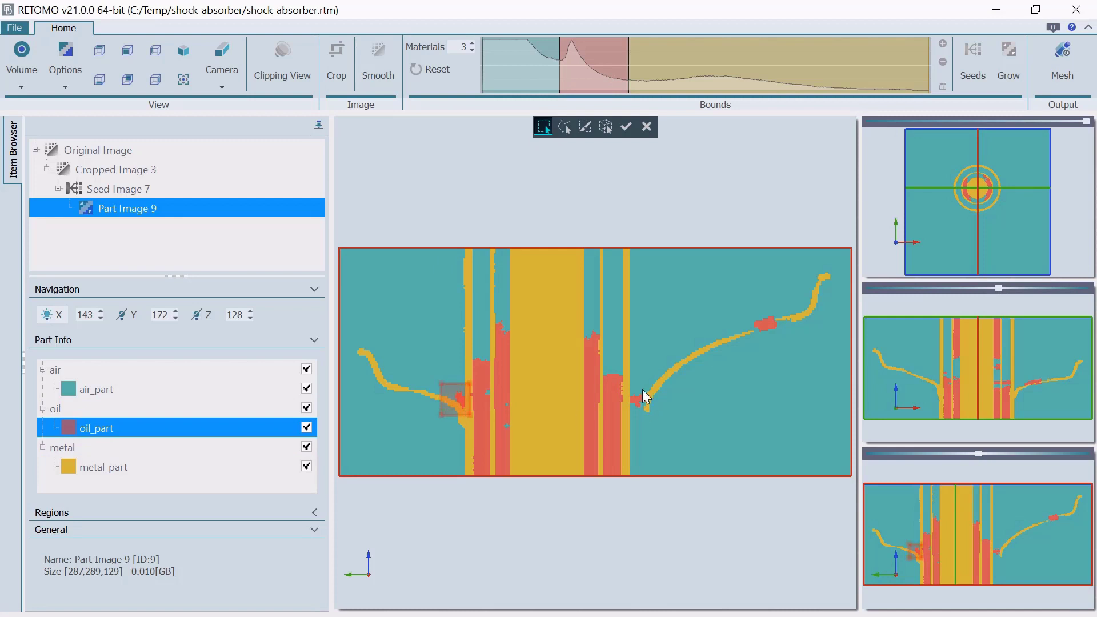
left_click_drag(627, 382, 654, 412)
left_click_drag(744, 301, 788, 336)
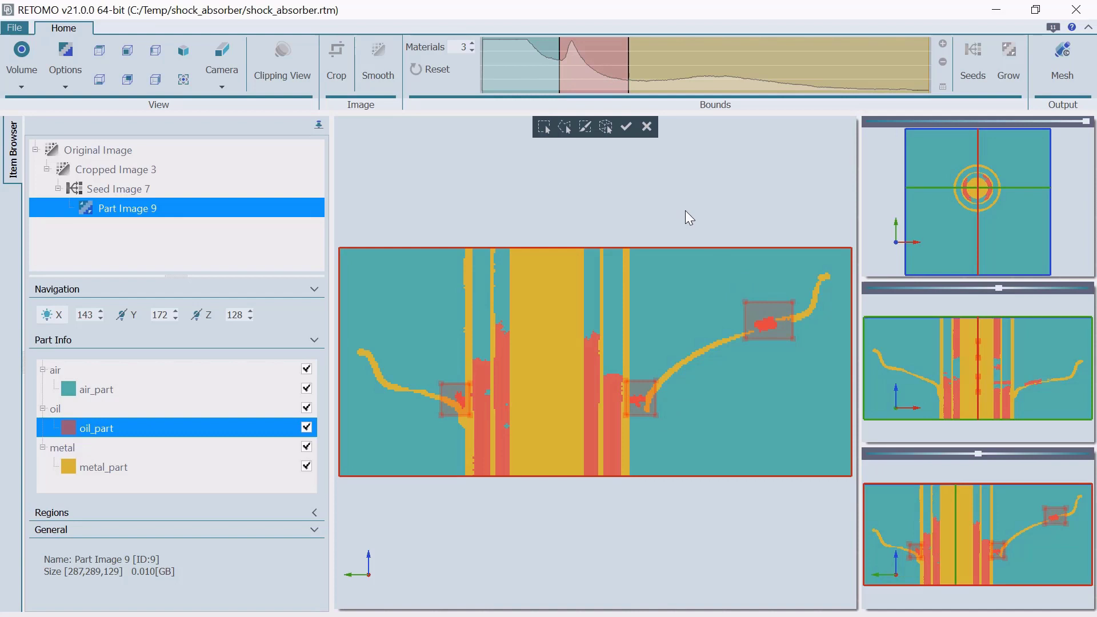
left_click(627, 128)
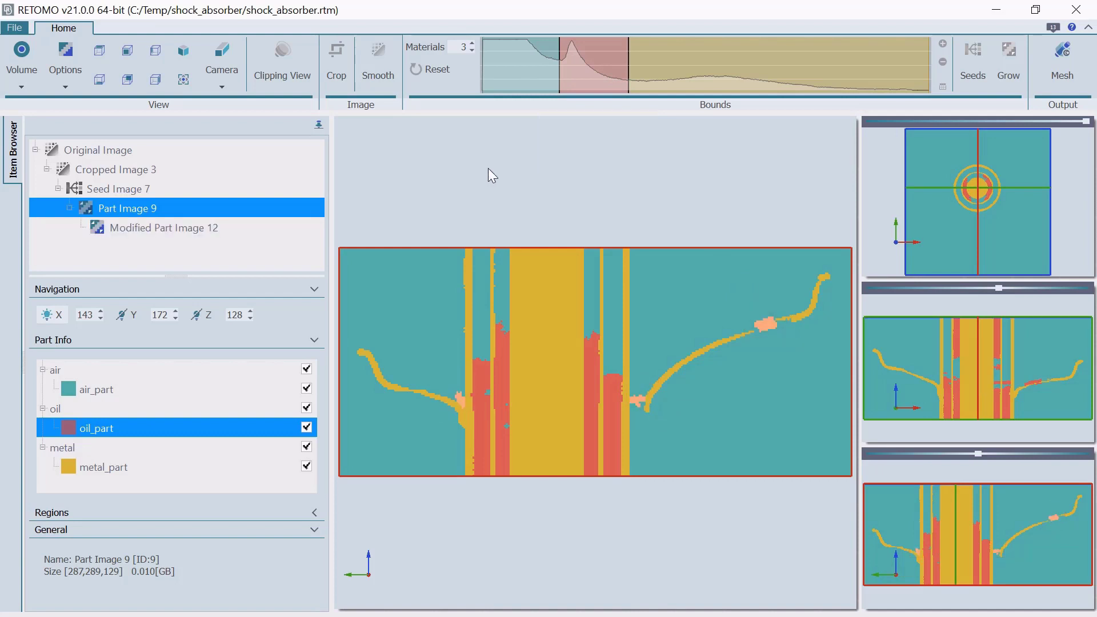
In Modified Part Image 12, merge the new part_3 into air_part.
left_click(296, 227)
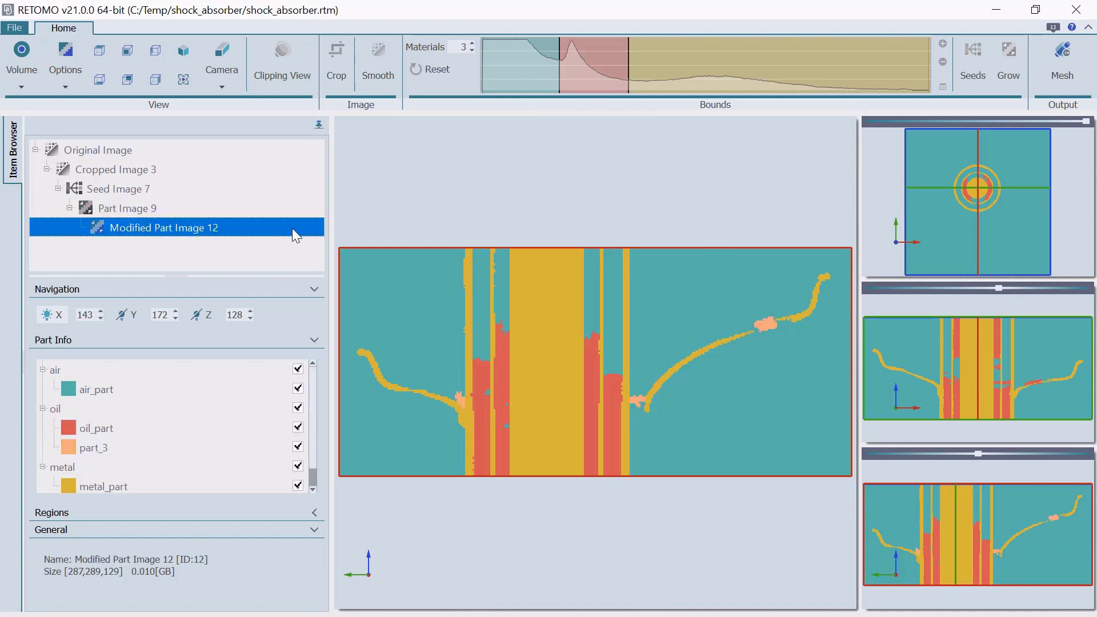
left_click(145, 448)
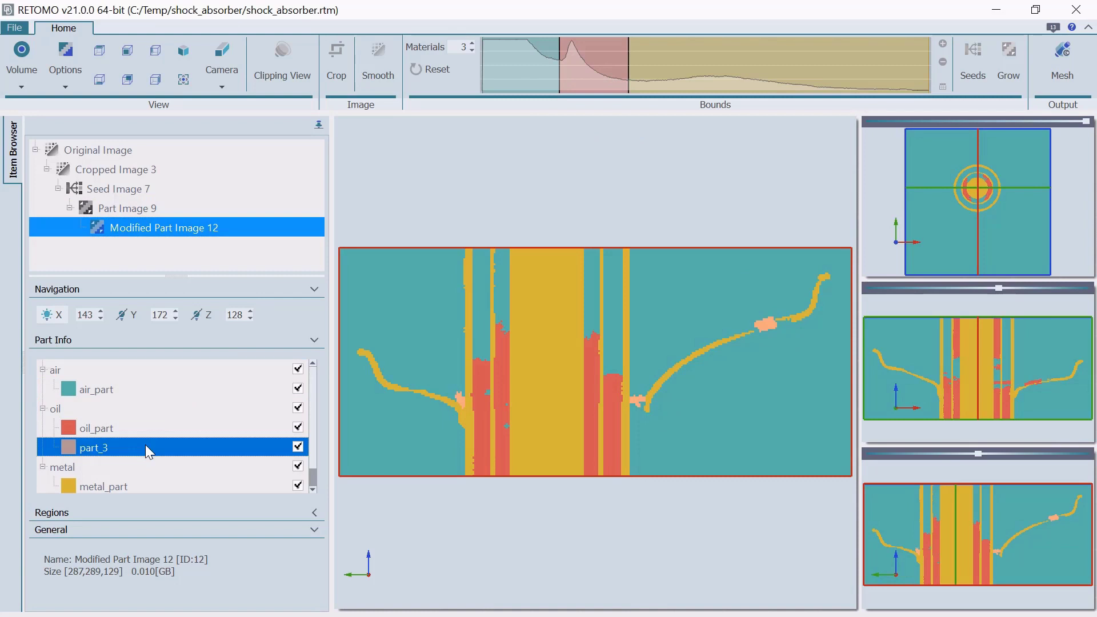
left_click_drag(142, 444, 130, 390)
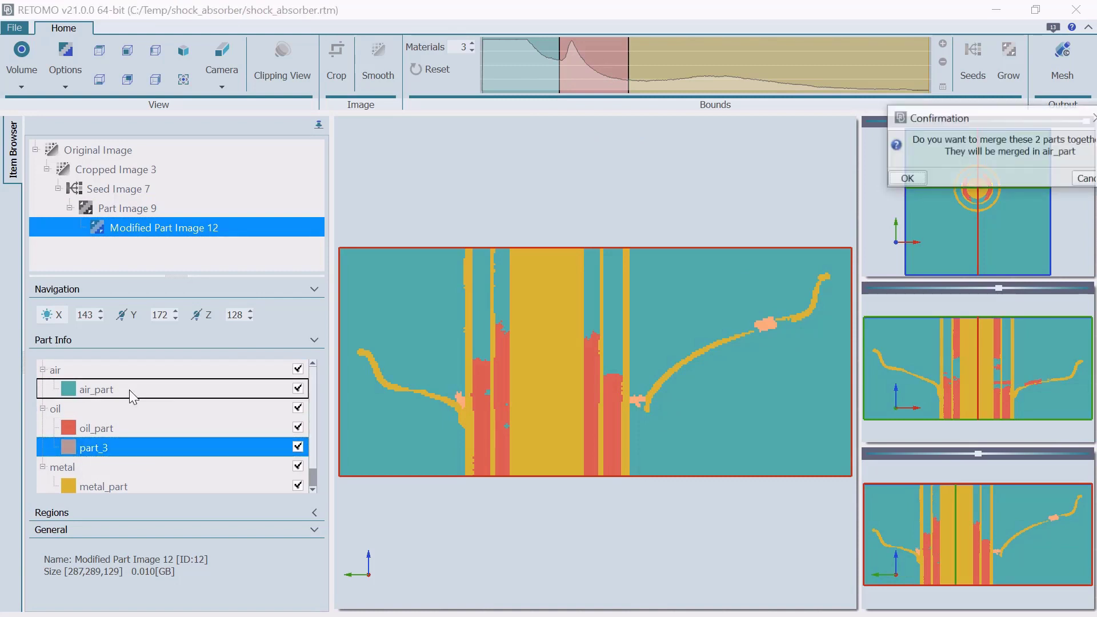
left_click(902, 178)
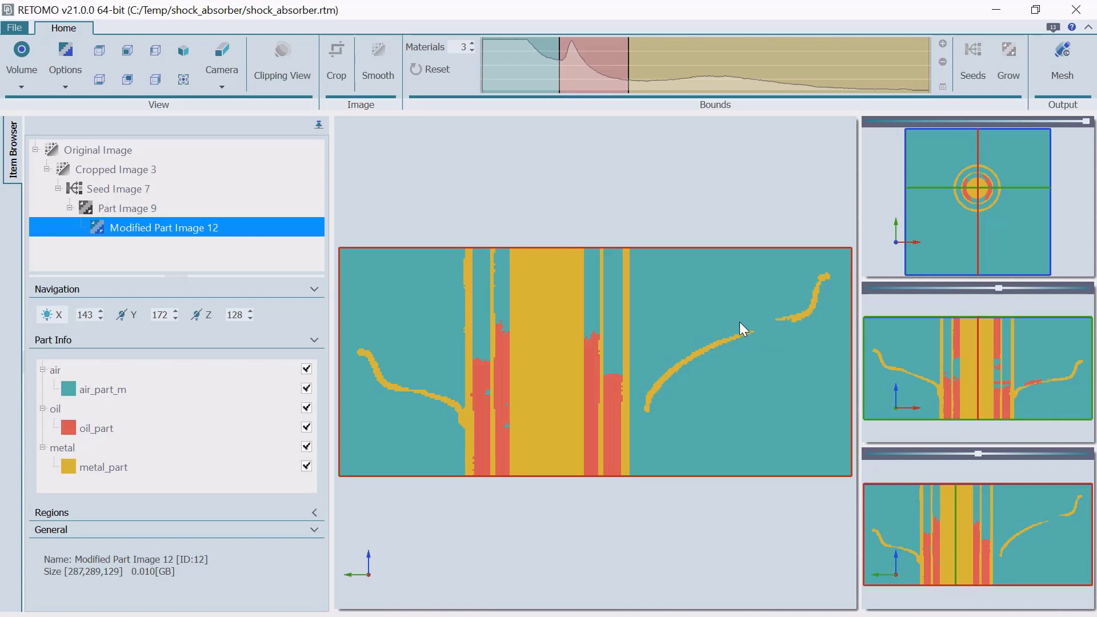
Show parts as outlines and start a lasso-drawn new part from air_part_m.
left_click(76, 92)
left_click(85, 119)
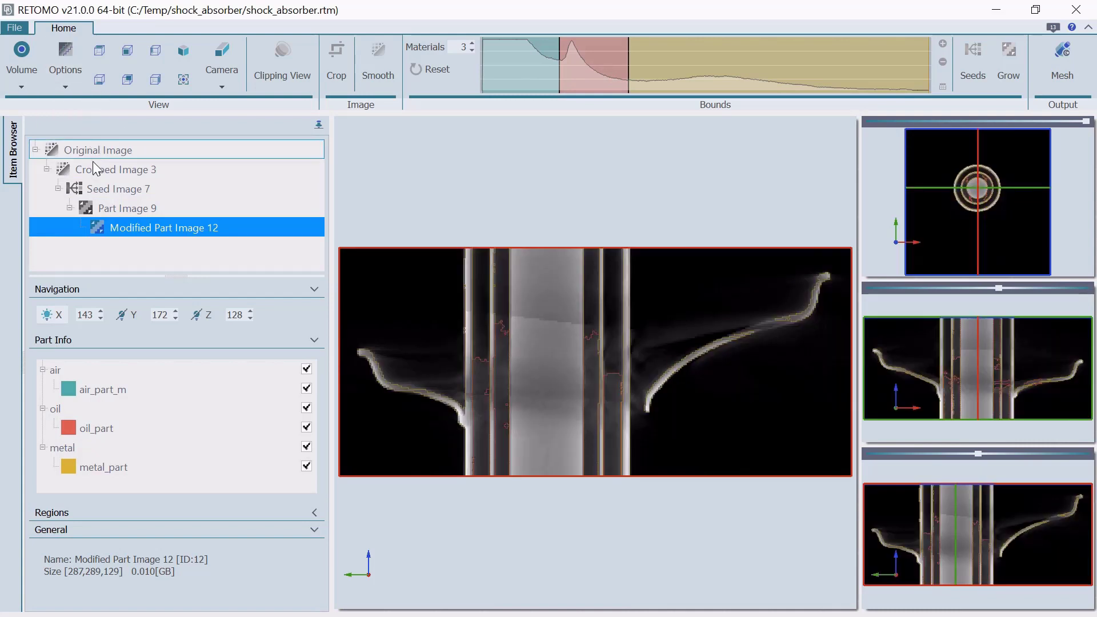
left_click(122, 386)
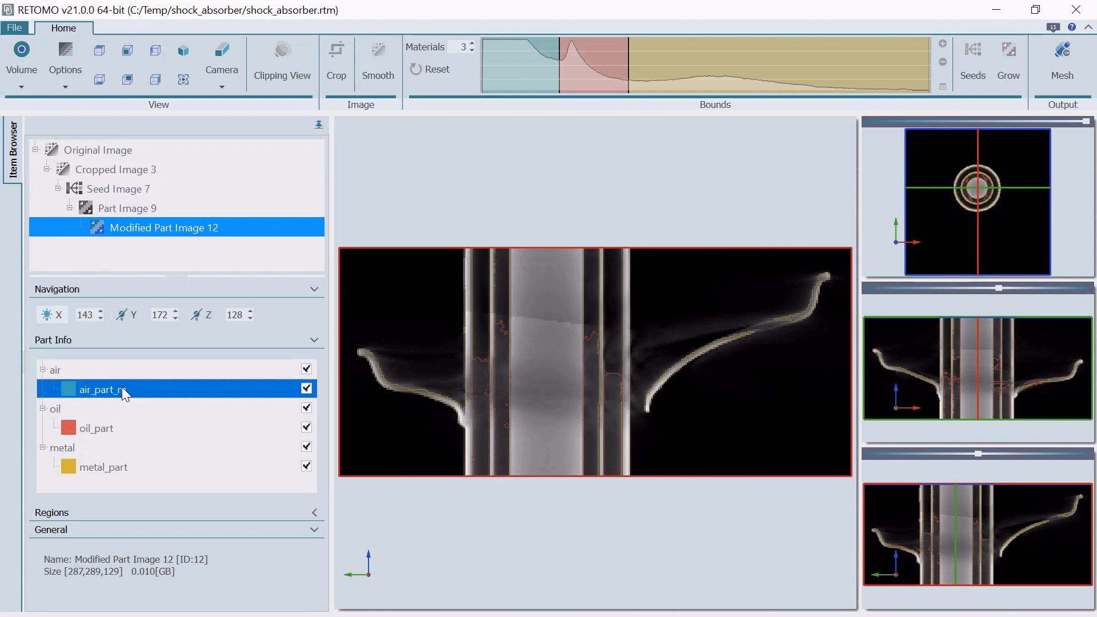
right_click(122, 386)
left_click(140, 417)
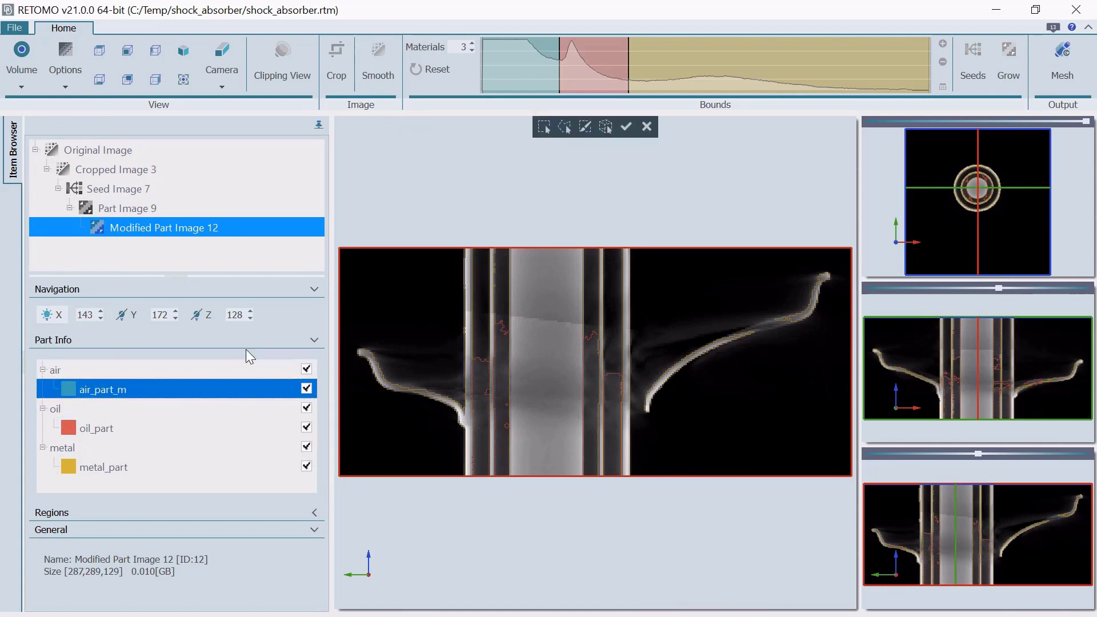
left_click(565, 127)
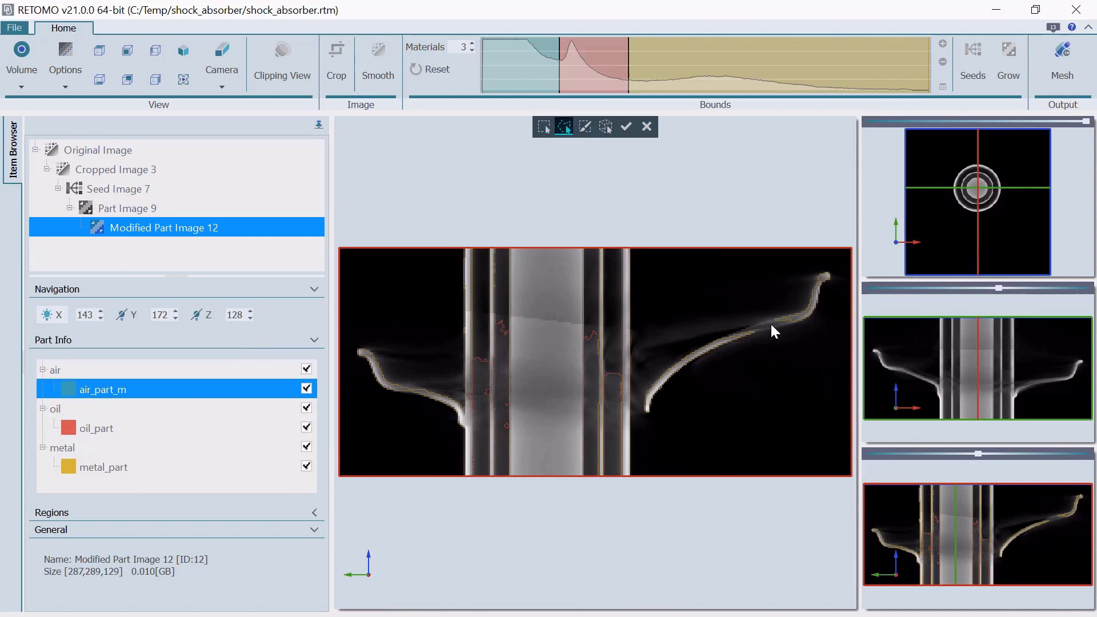
scroll(771, 322, "up", 2)
scroll(770, 322, "up", 3)
Outline and paint the missing fin-edge strips on the right and left flanges.
left_click(782, 311)
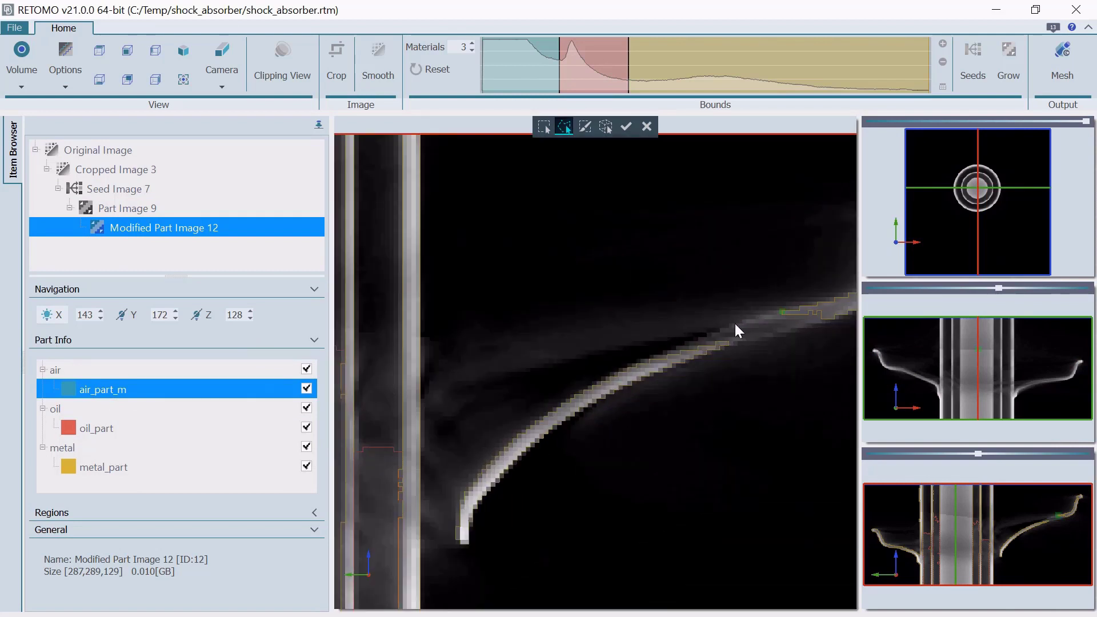
left_click(733, 323)
left_click(689, 342)
left_click(645, 361)
left_click(726, 345)
left_click(773, 333)
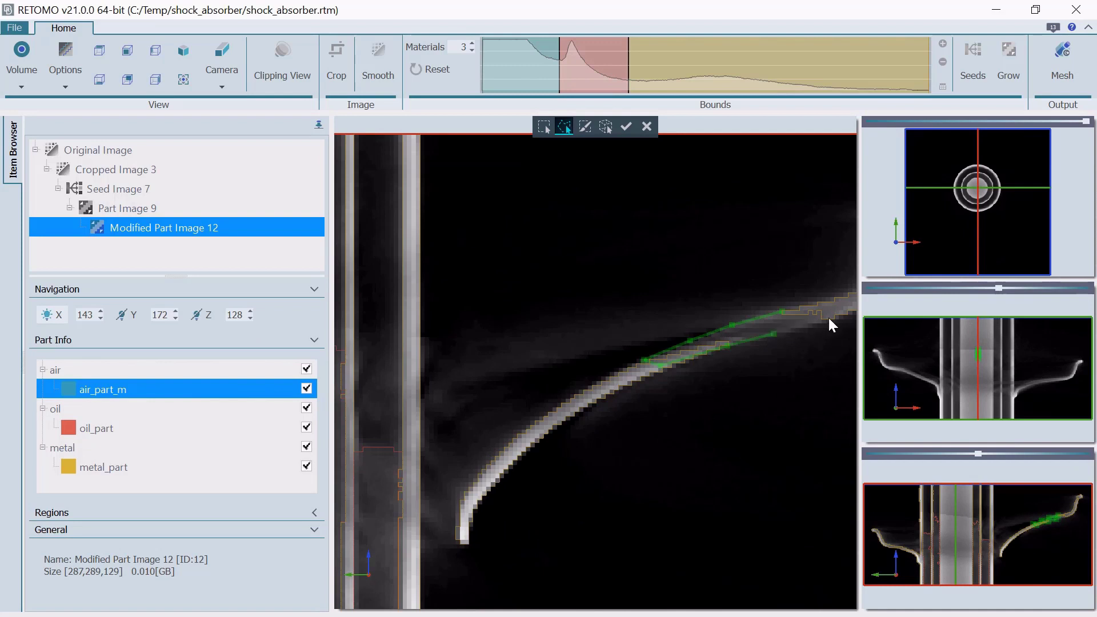
double_click(824, 288)
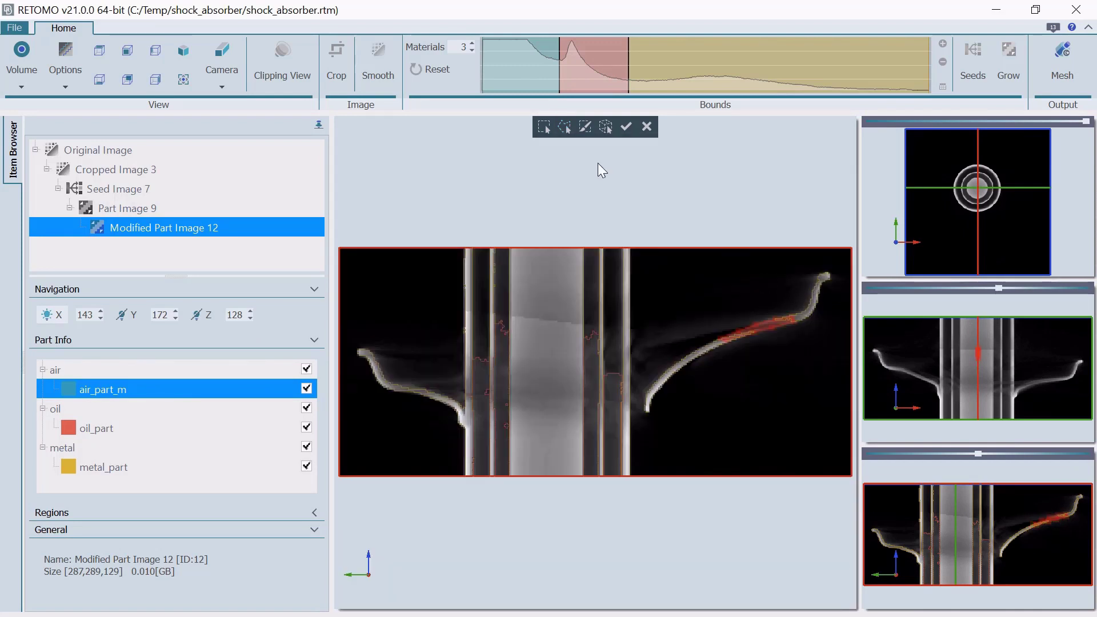
scroll(393, 387, "up", 2)
scroll(393, 389, "up", 2)
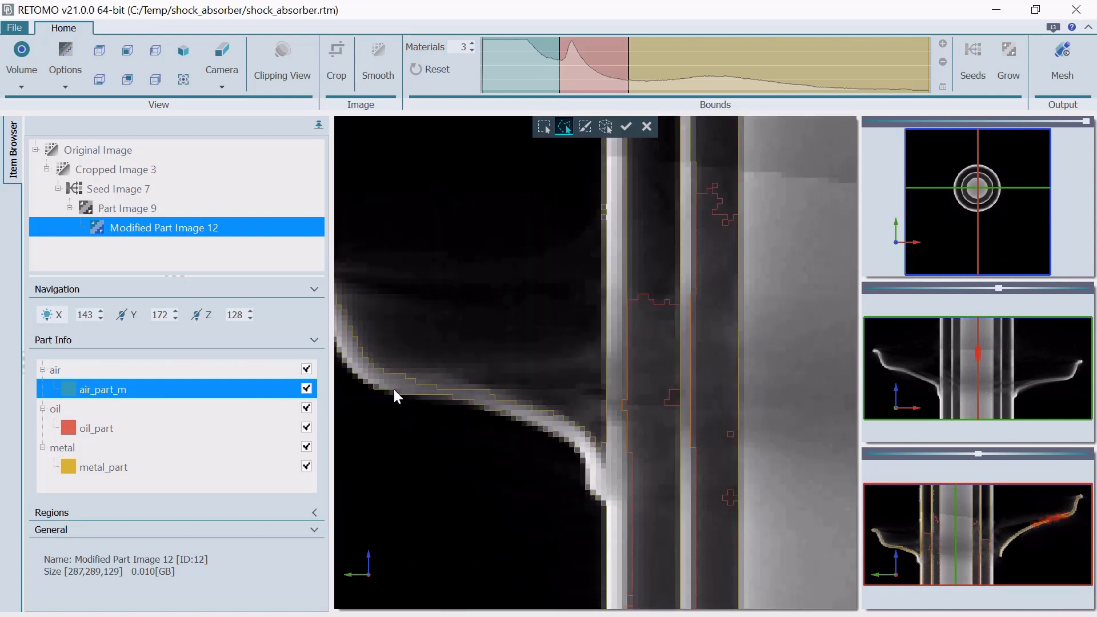
scroll(399, 383, "up", 2)
left_click(490, 390)
double_click(406, 390)
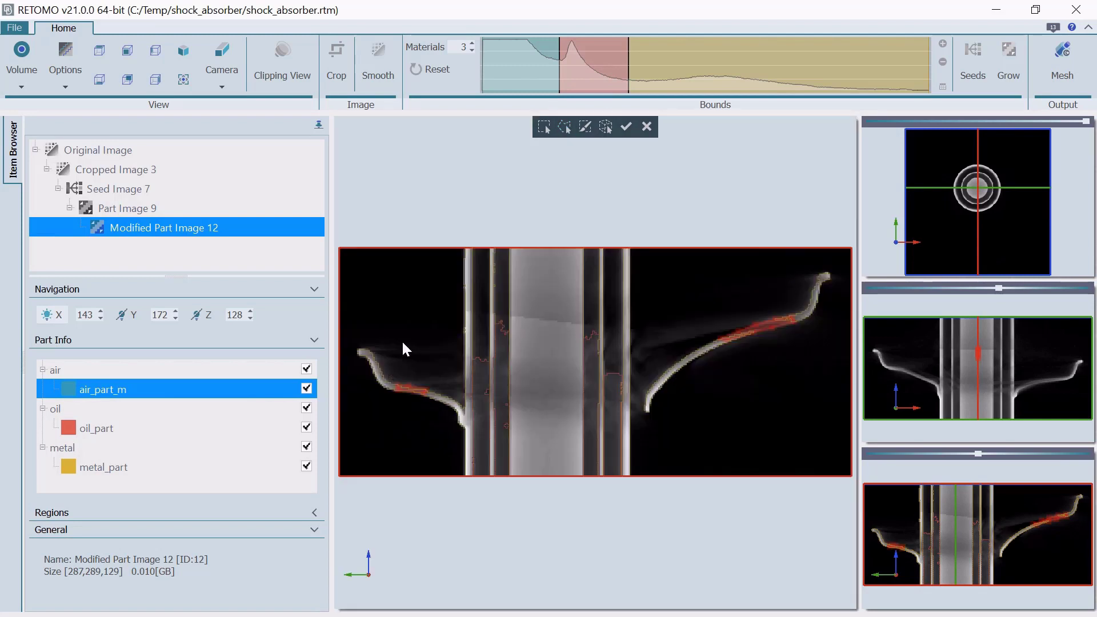
Merge the painted fin part_3 into metal_part as metal_part_m and show parts filled.
left_click(626, 127)
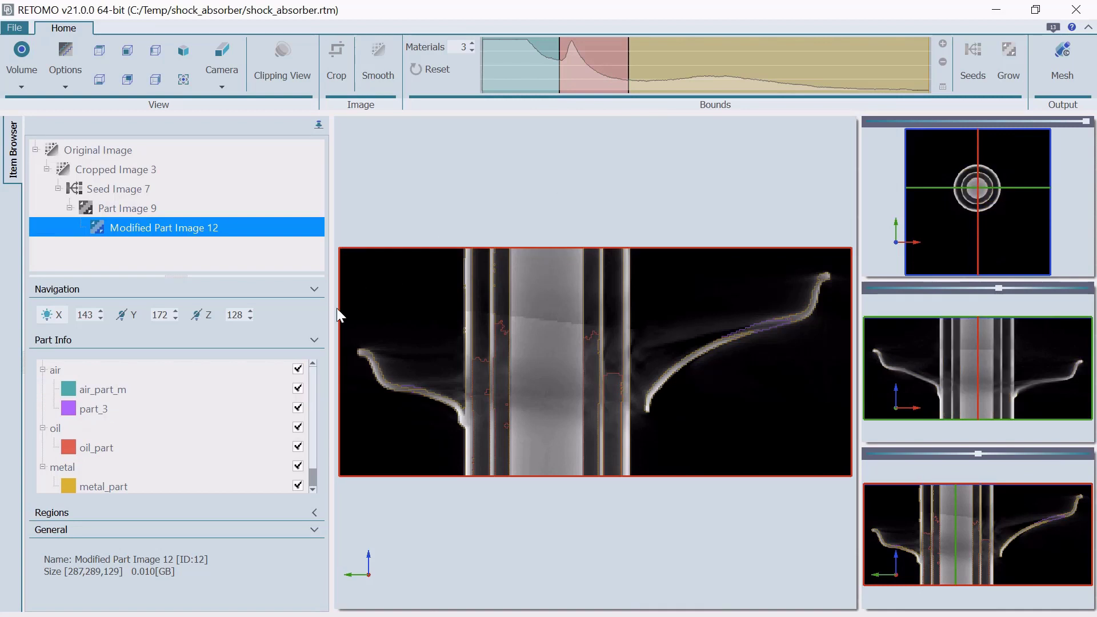
left_click(194, 405)
left_click_drag(194, 408, 167, 468)
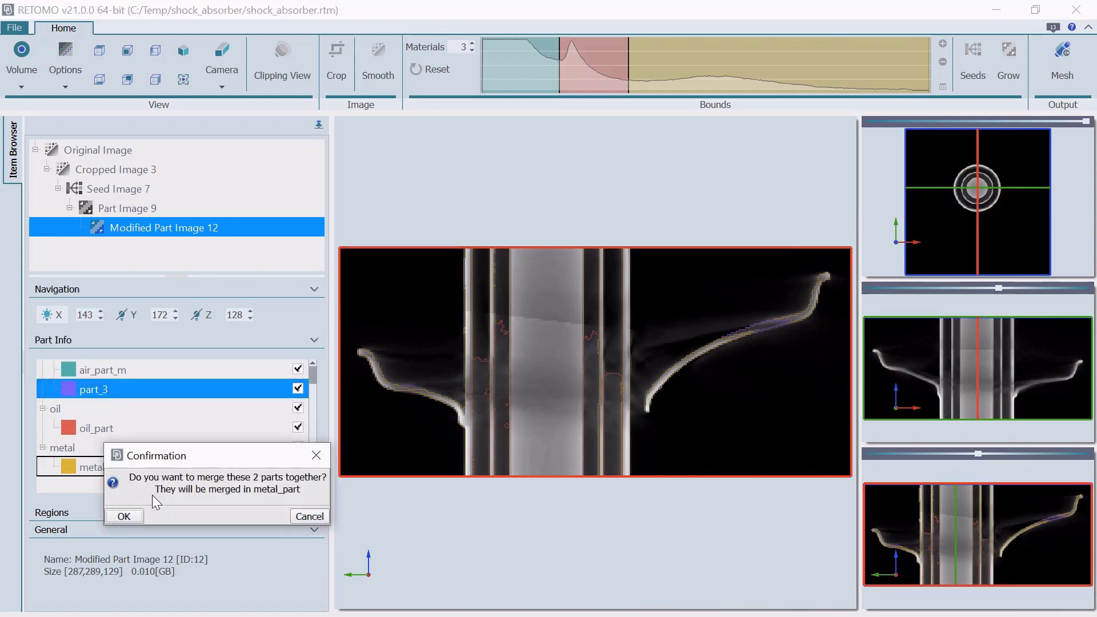
left_click(123, 516)
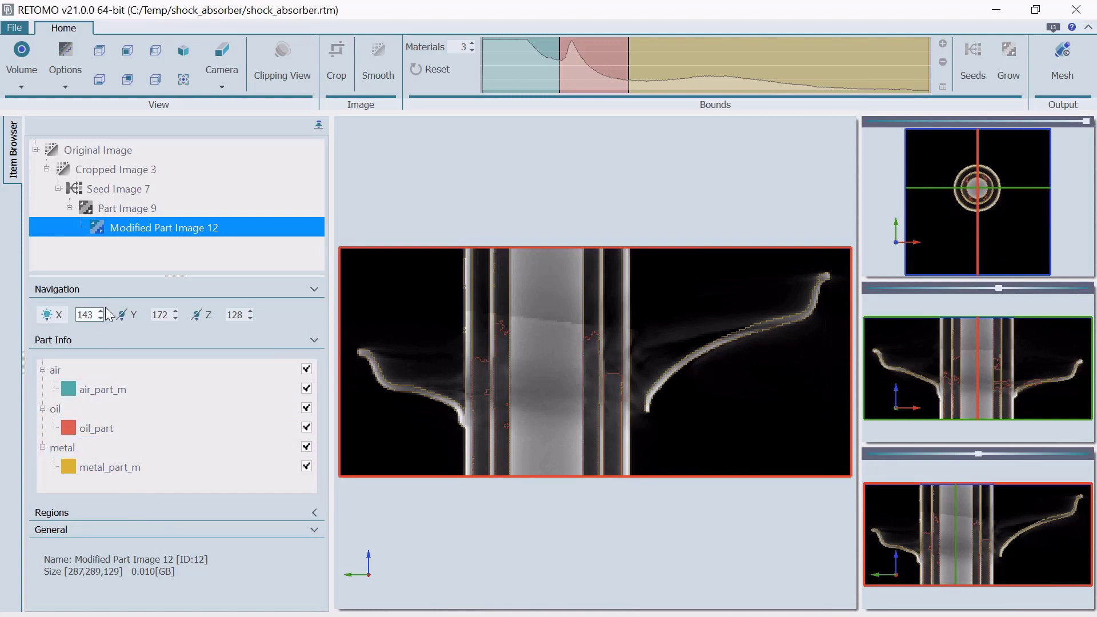
left_click(78, 87)
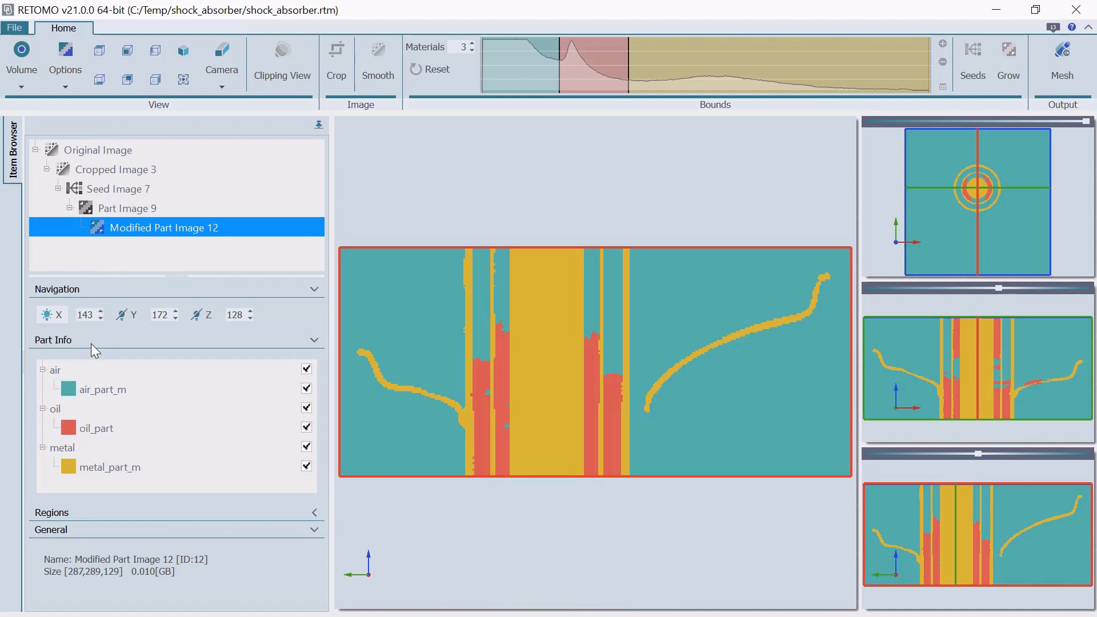
Cut two rectangular upper-tube gap areas out of air_part_m and merge them into oil_part.
left_click(92, 392)
right_click(92, 392)
left_click(113, 415)
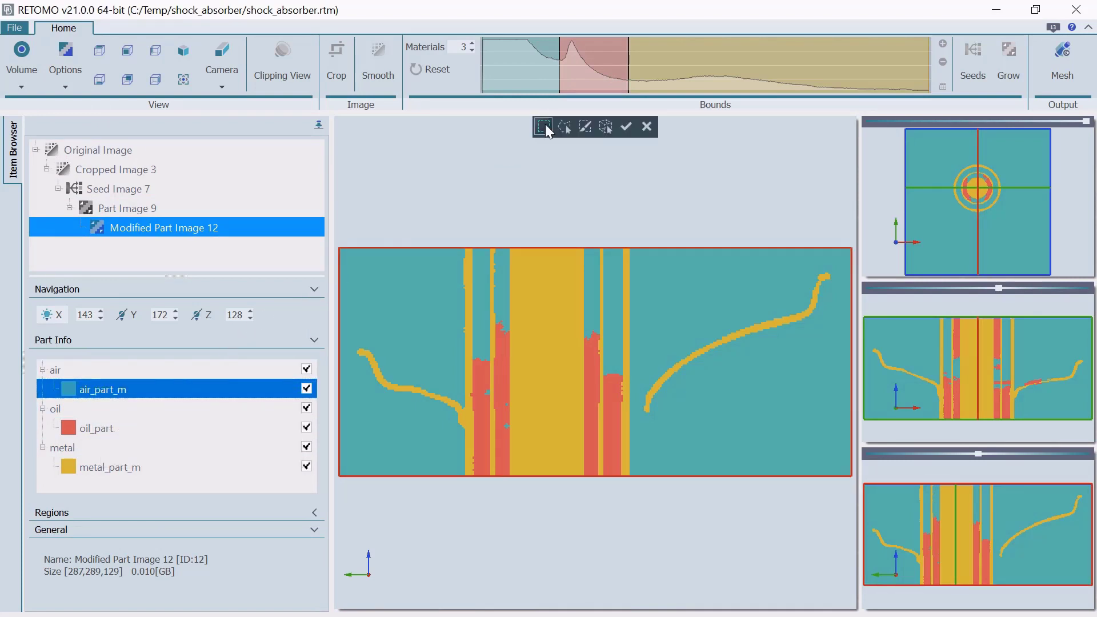
left_click(545, 127)
left_click_drag(490, 340, 603, 248)
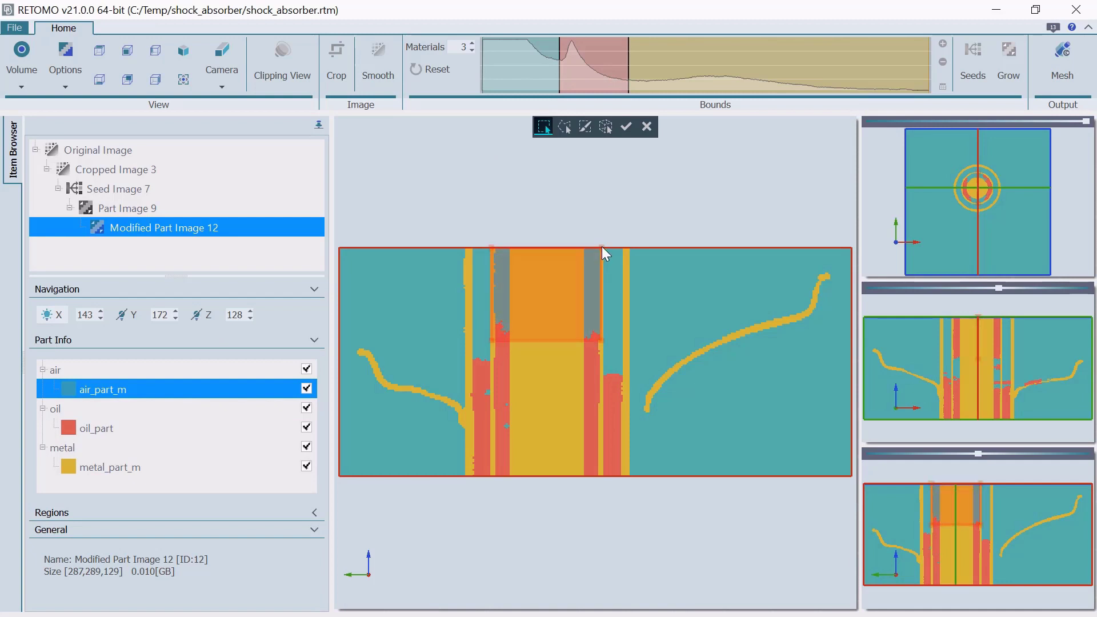
left_click_drag(478, 384, 520, 439)
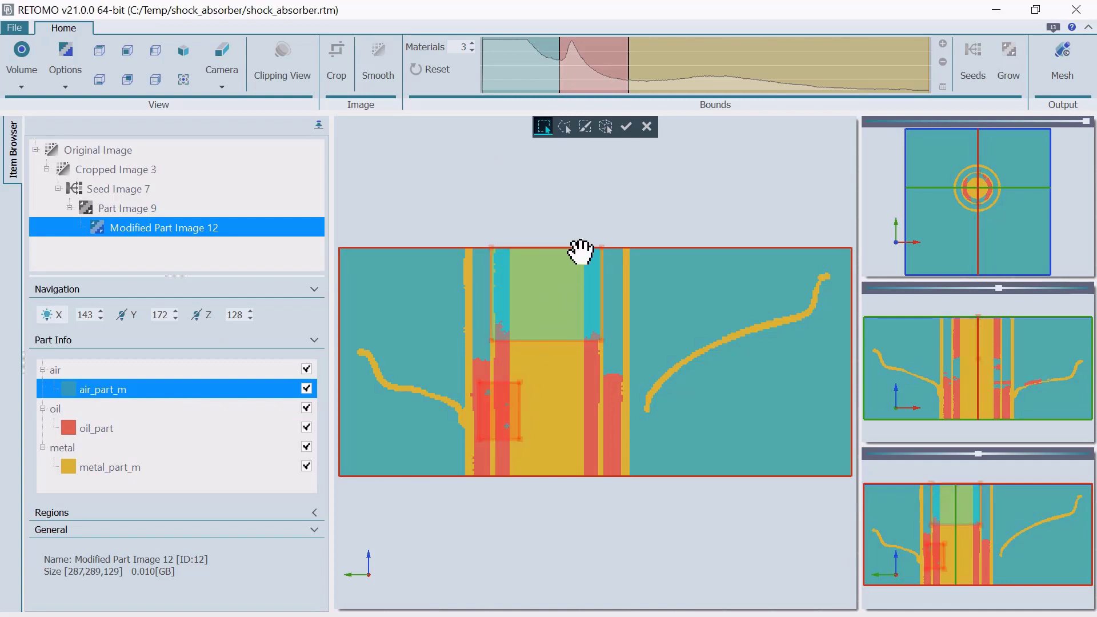
left_click(626, 127)
left_click(216, 406)
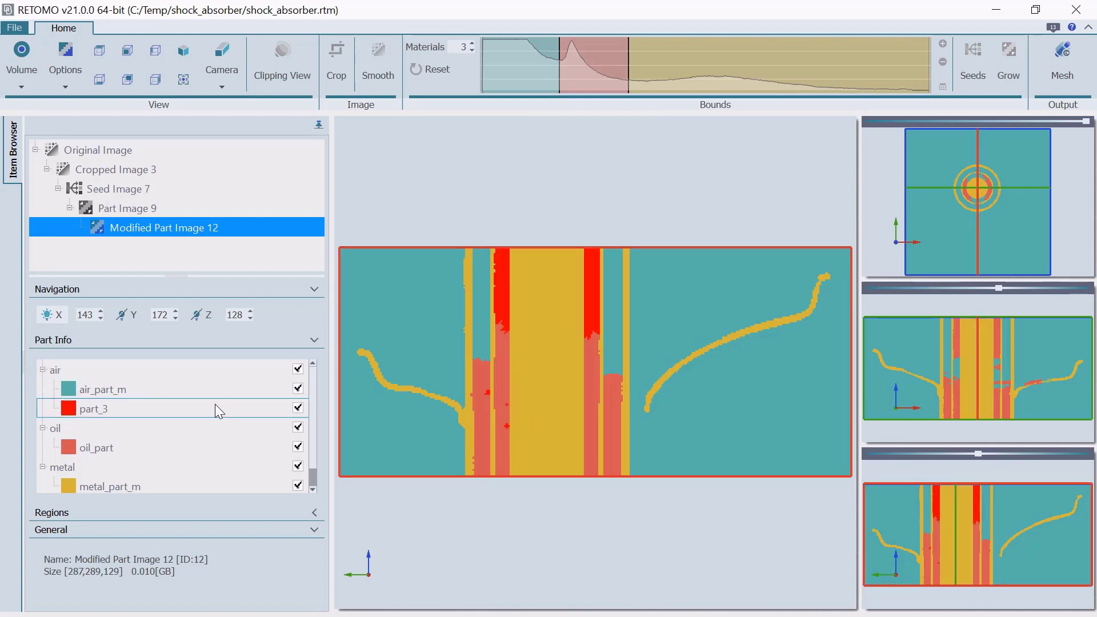
left_click_drag(100, 417, 100, 447)
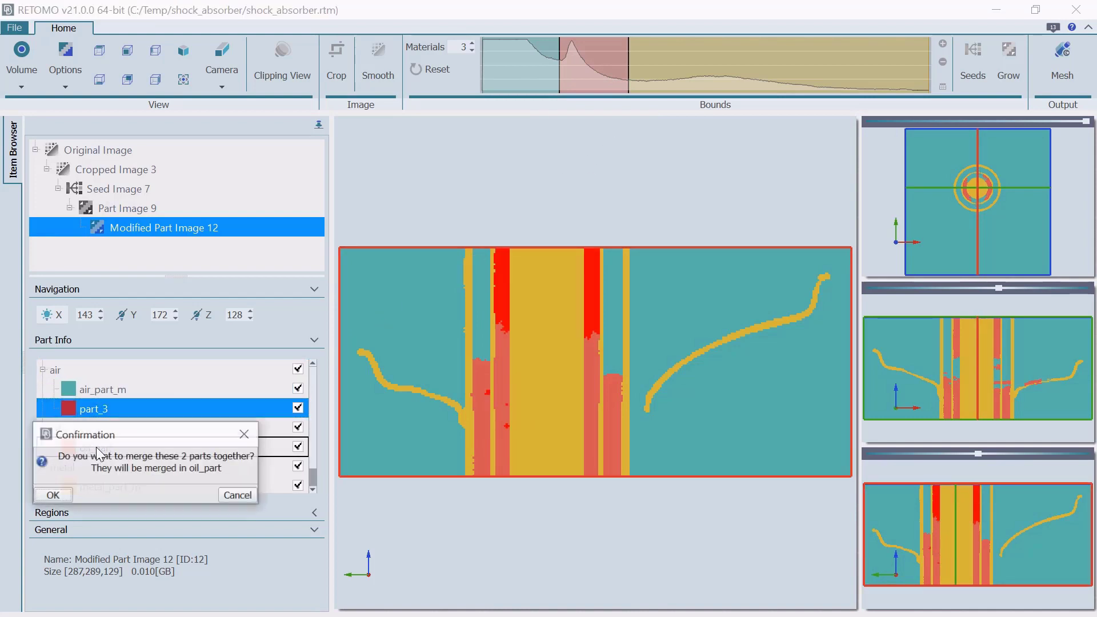
left_click(54, 495)
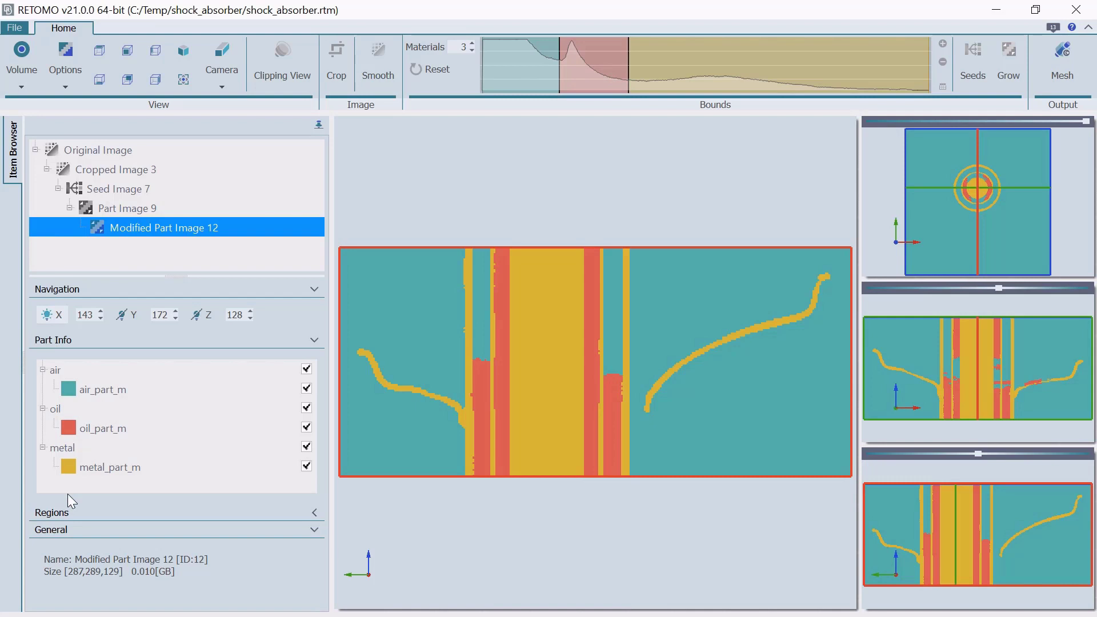
Start a new region and outline a polygon around the right fin.
left_click(314, 340)
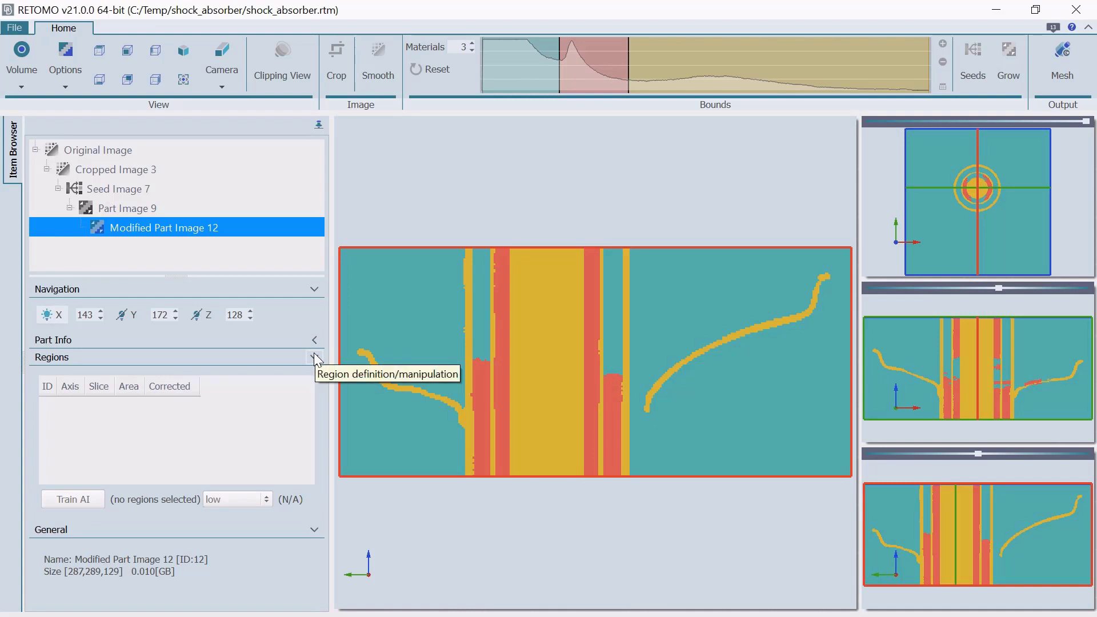
right_click(177, 414)
left_click(195, 423)
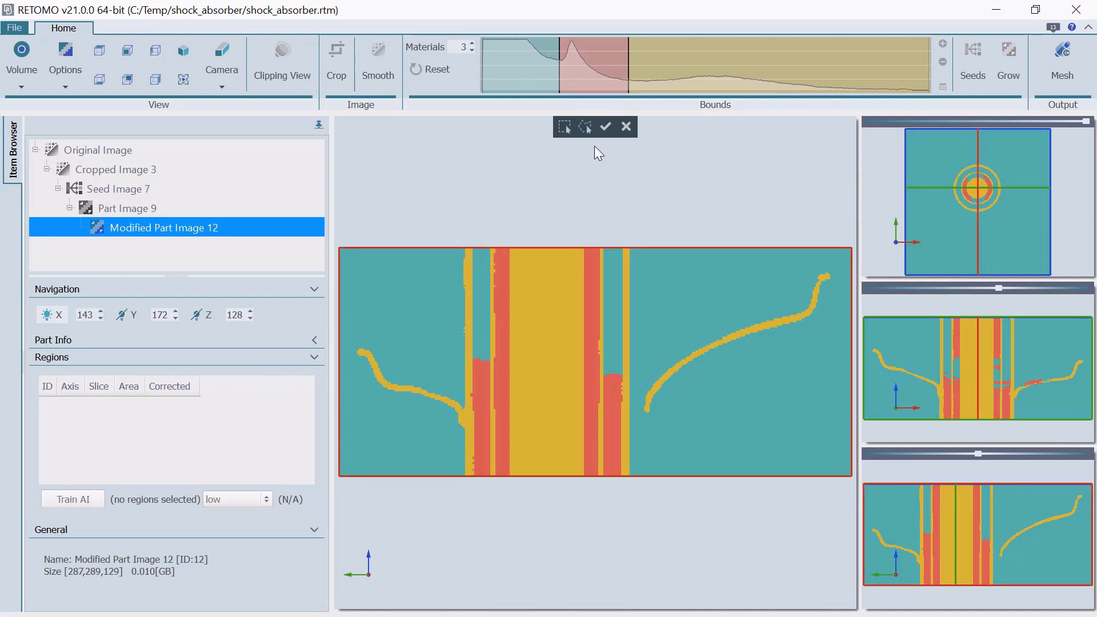
left_click(828, 257)
left_click(784, 270)
left_click(709, 319)
left_click(635, 368)
left_click(630, 437)
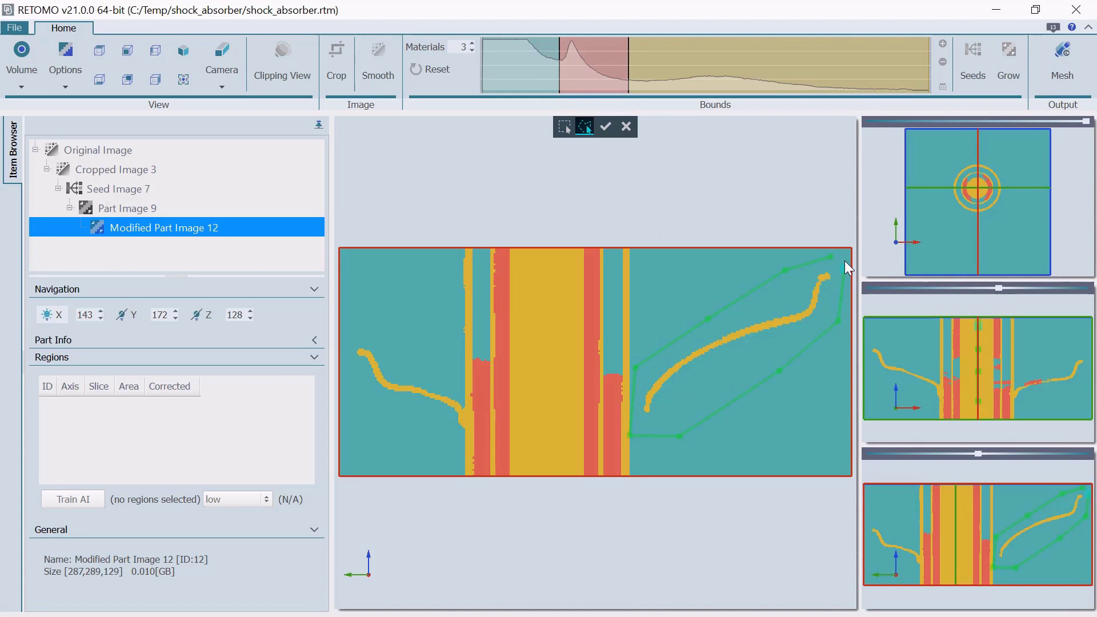
double_click(844, 268)
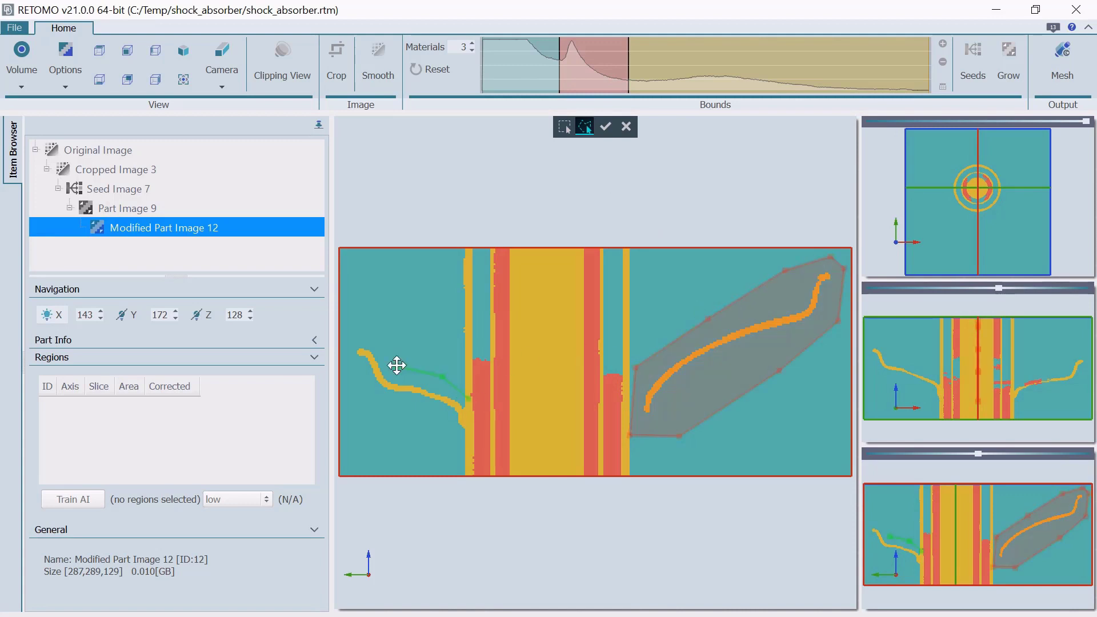
Outline the left fin, add two upper-tube rectangles, and select all four regions.
left_click(369, 331)
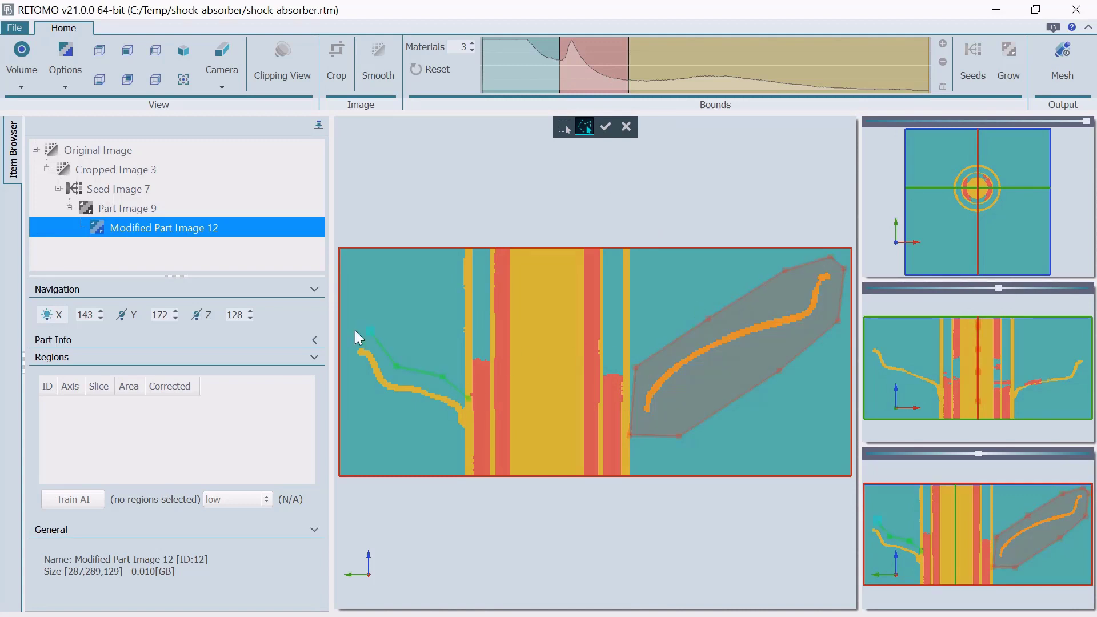
double_click(480, 434)
key("Escape")
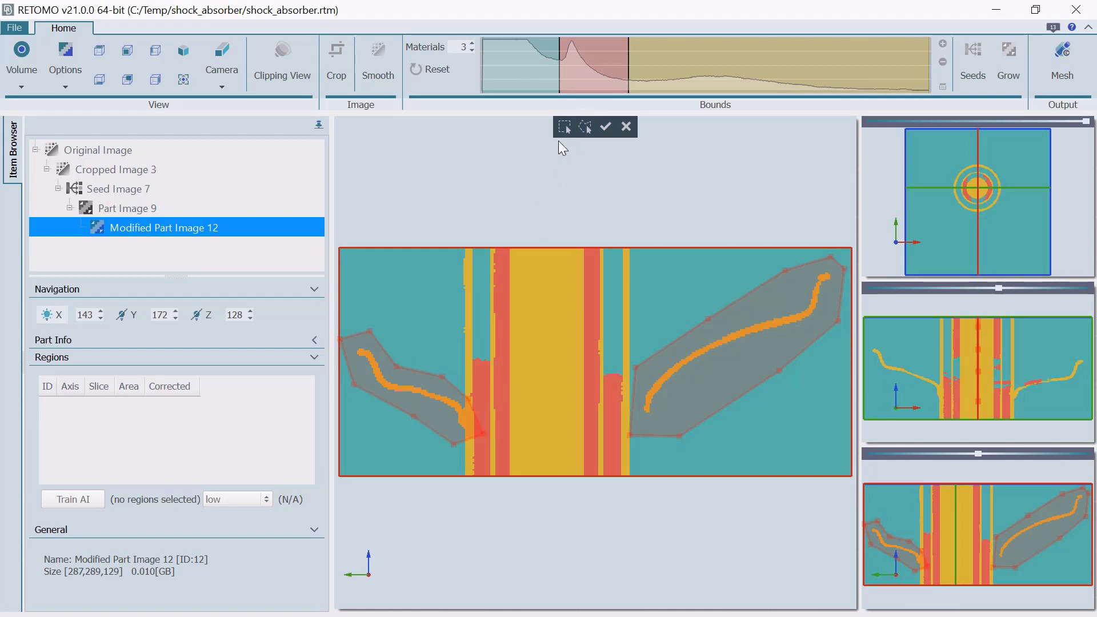
left_click_drag(455, 374, 547, 247)
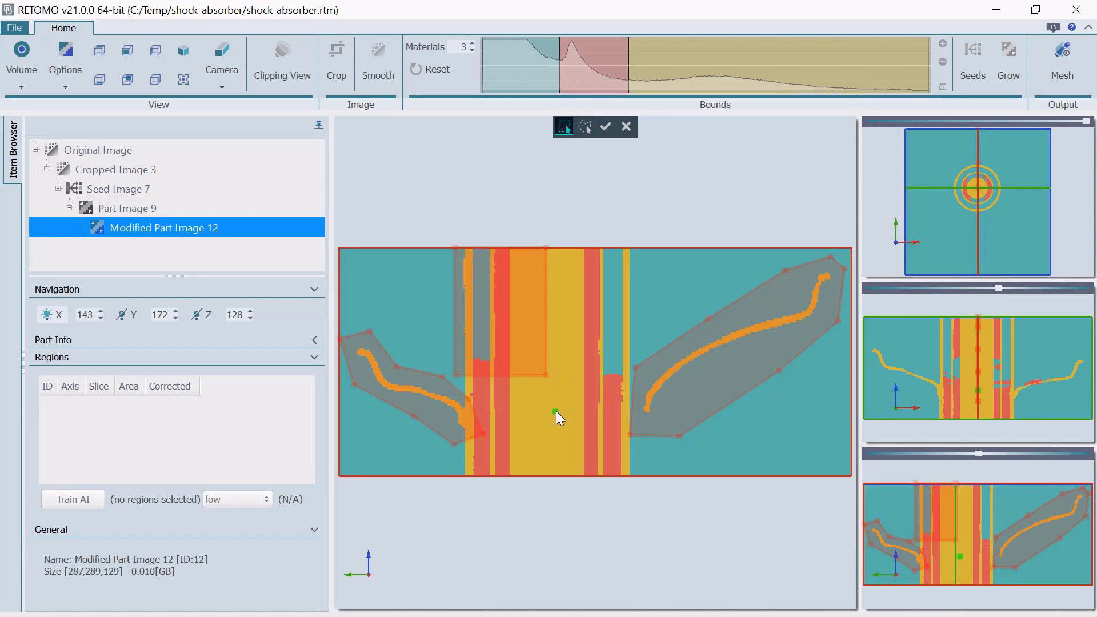
left_click_drag(556, 411, 645, 237)
key("Escape")
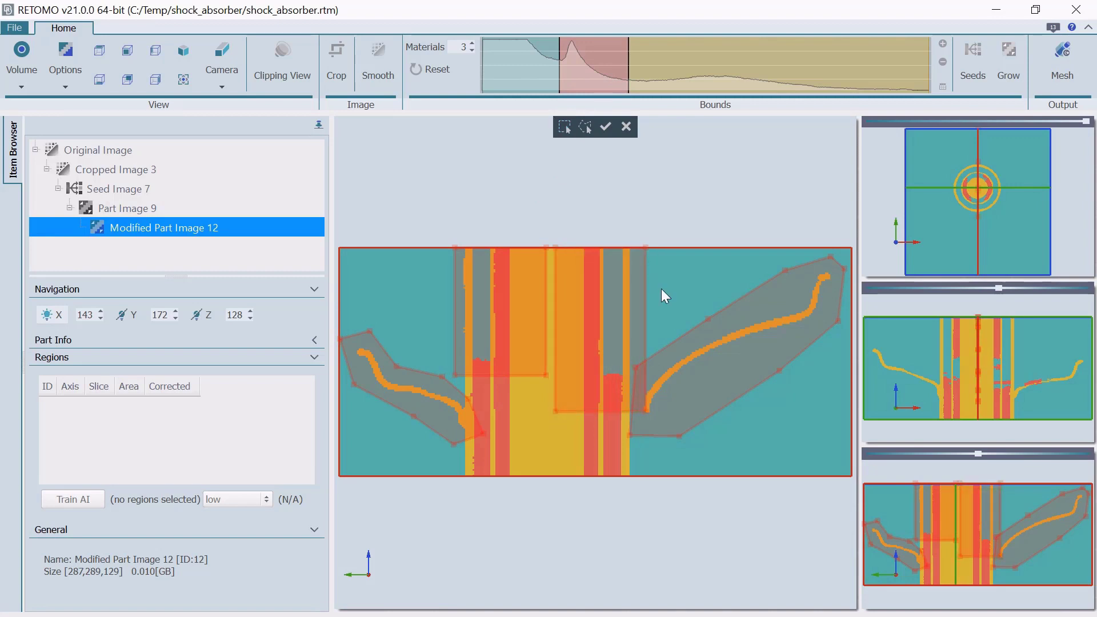
left_click(605, 126)
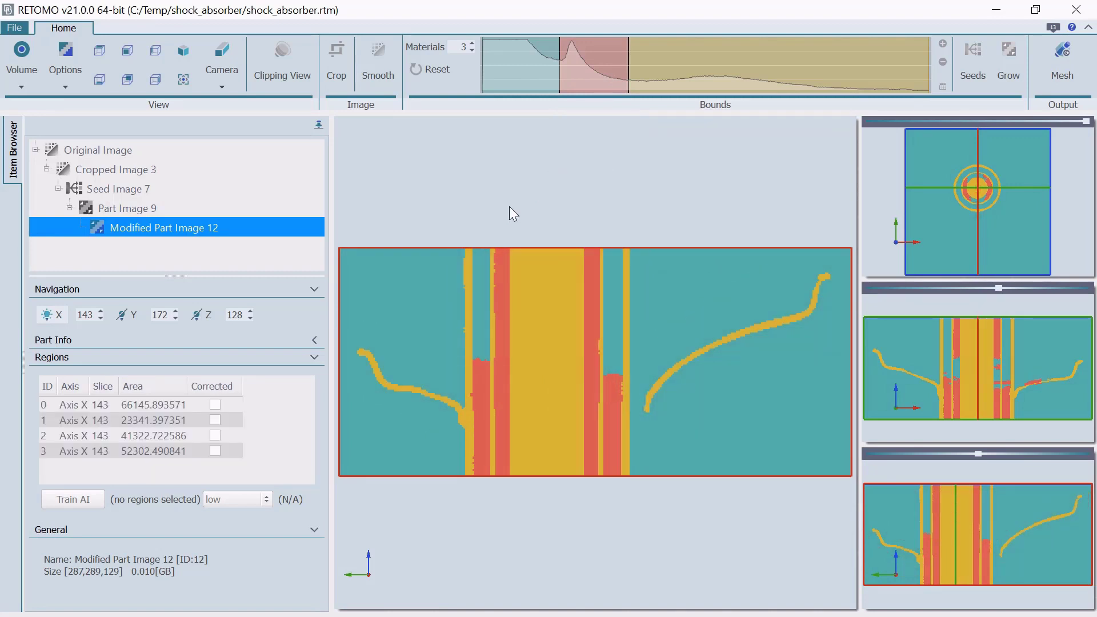
left_click_drag(141, 404, 117, 456)
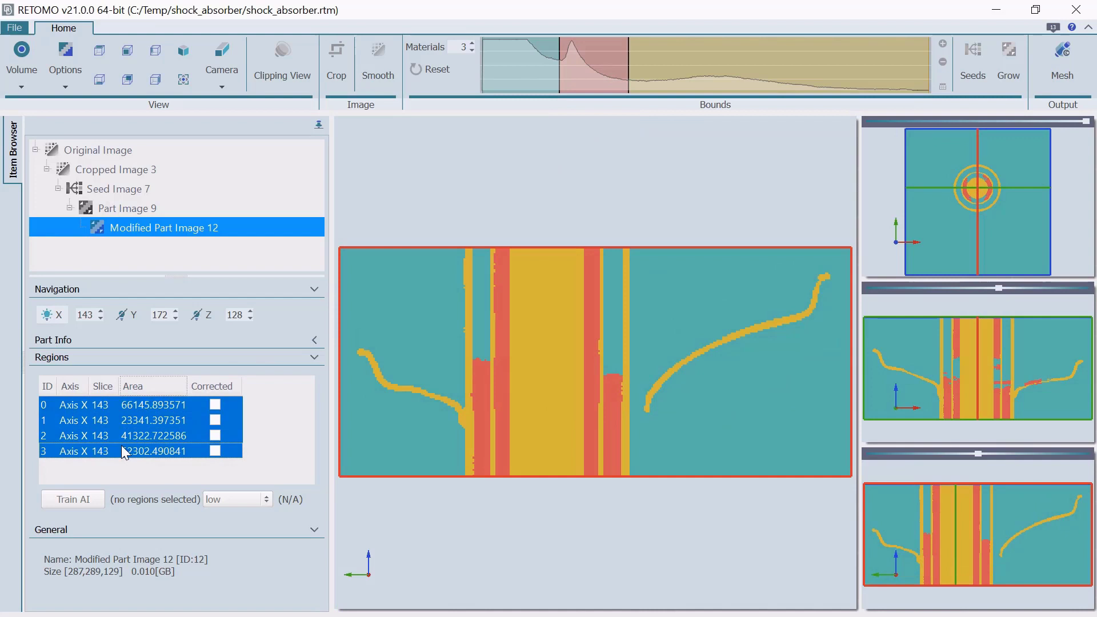
Train a low-quality AI model on the four regions and view AI_Data 14's details.
left_click(87, 496)
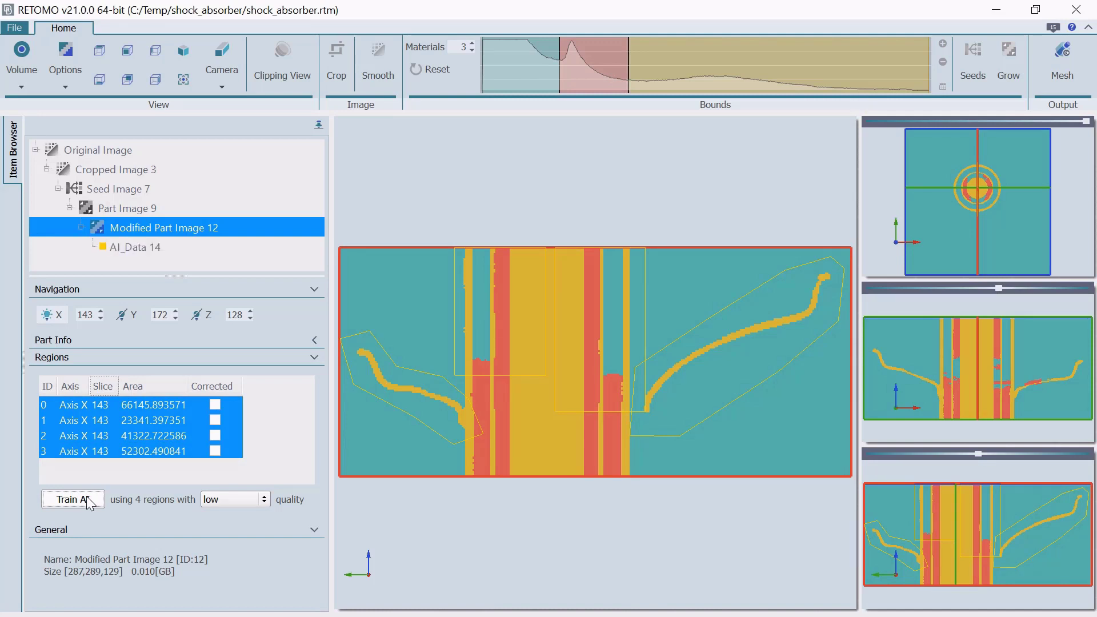
left_click(113, 247)
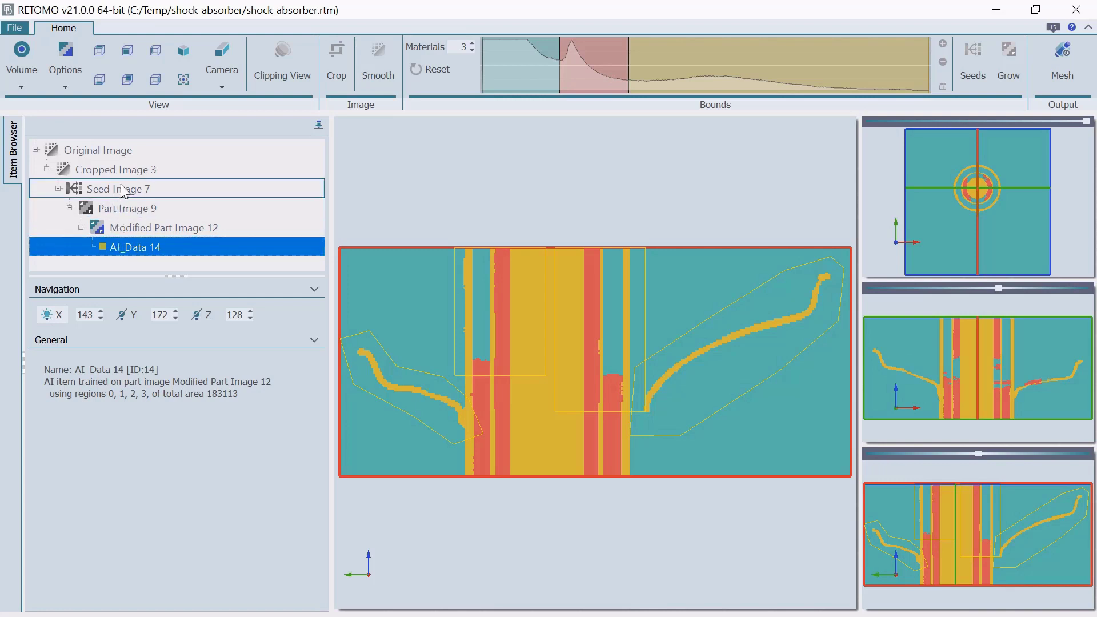
Apply the active AI_Data 14 model to Cropped Image 3 and select the resulting Smart Image 16.
left_click(123, 169)
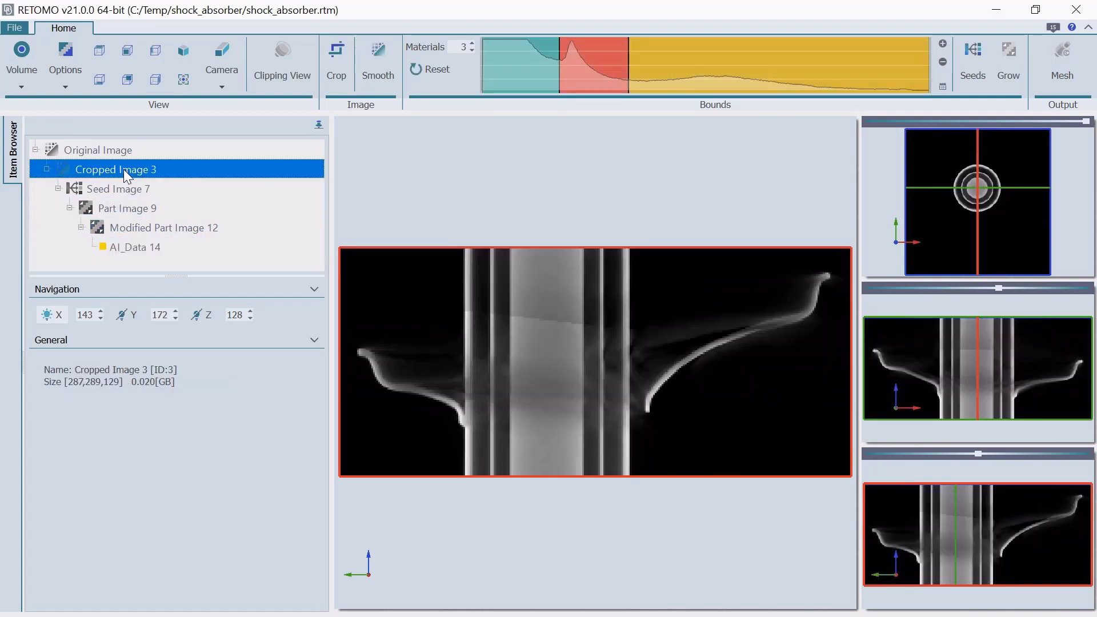
right_click(124, 169)
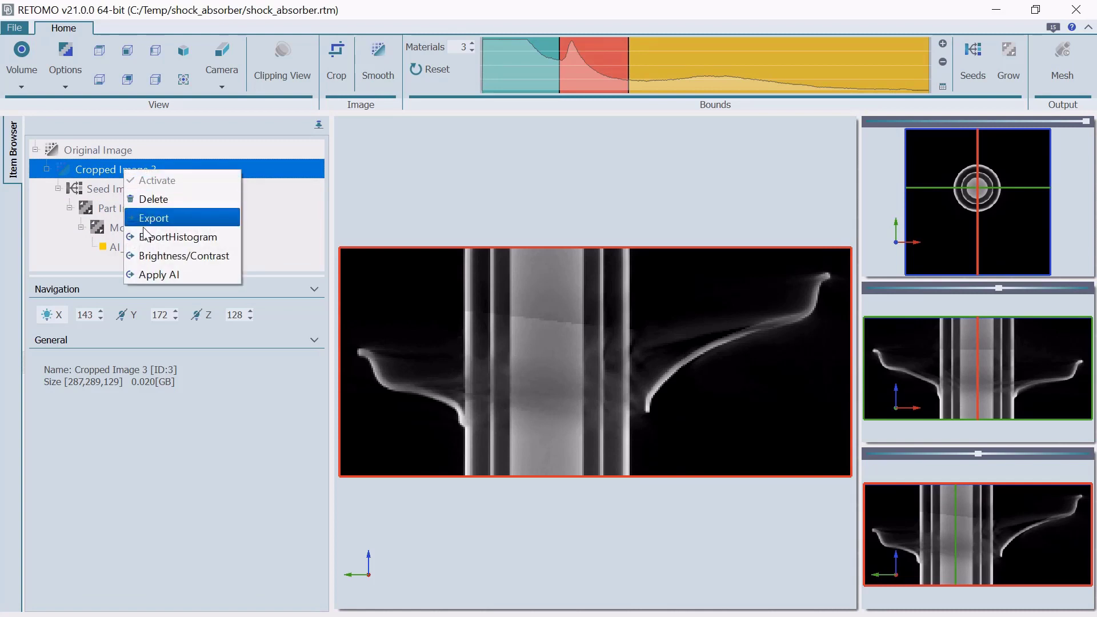
left_click(153, 272)
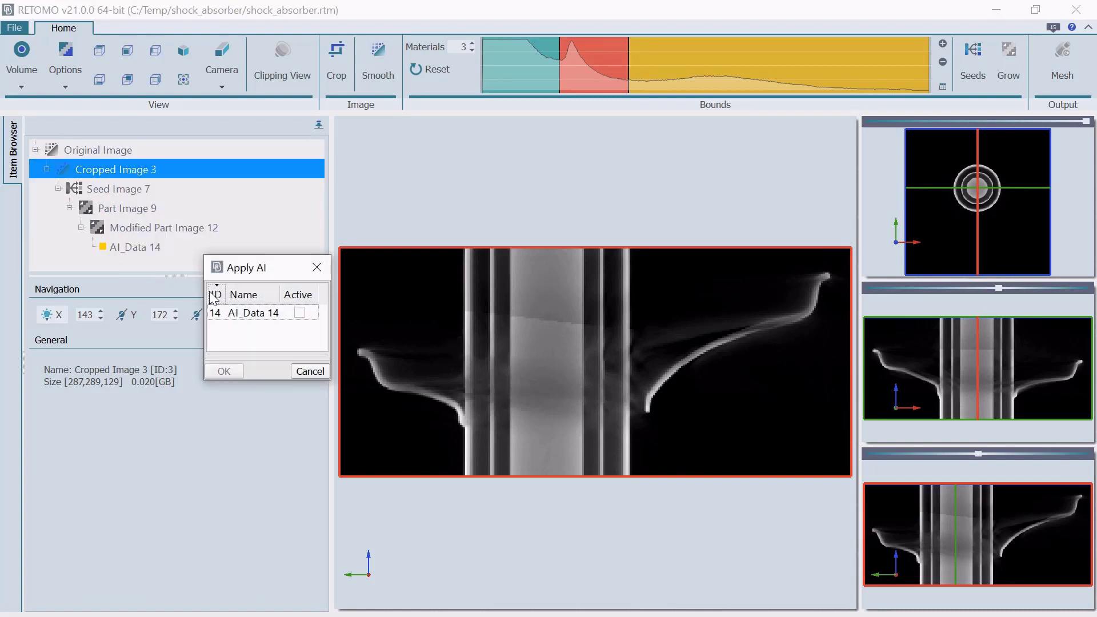
left_click(299, 313)
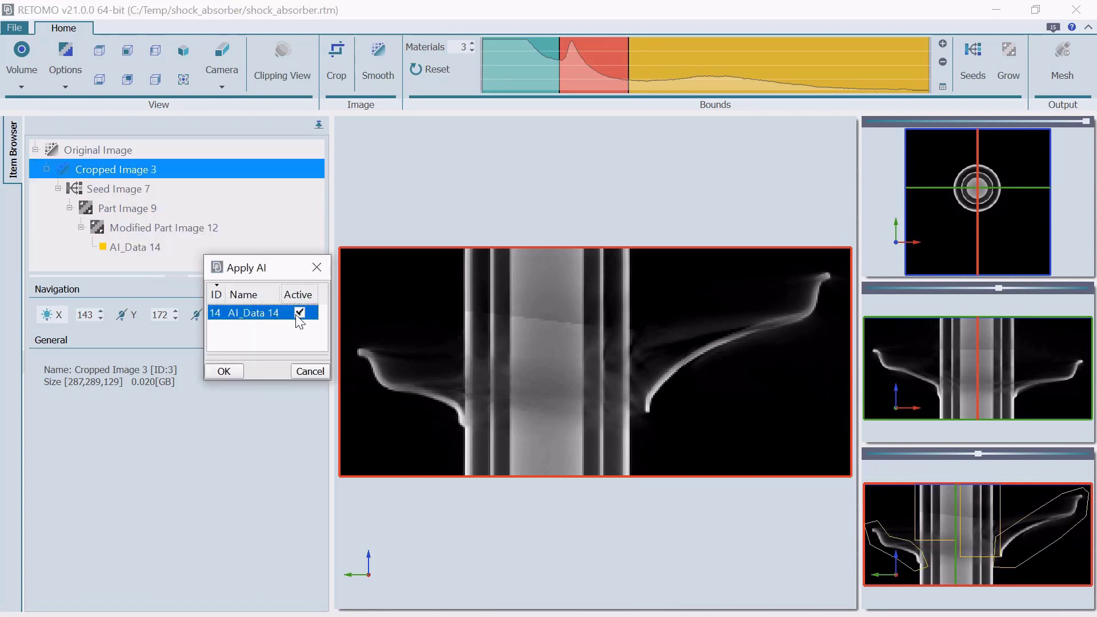
left_click(228, 376)
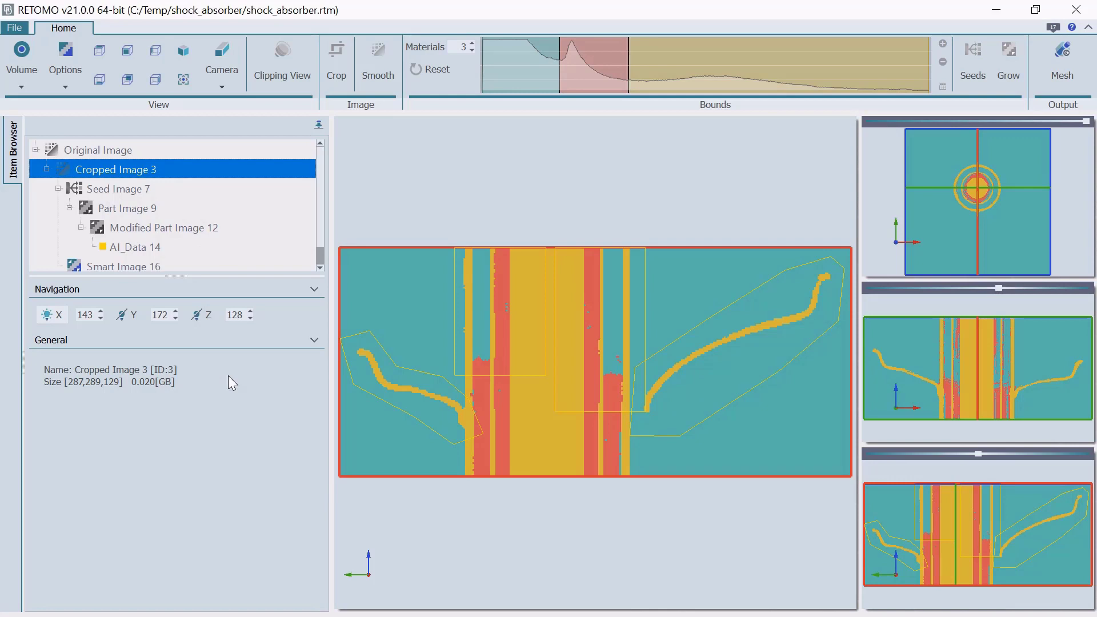
left_click(158, 267)
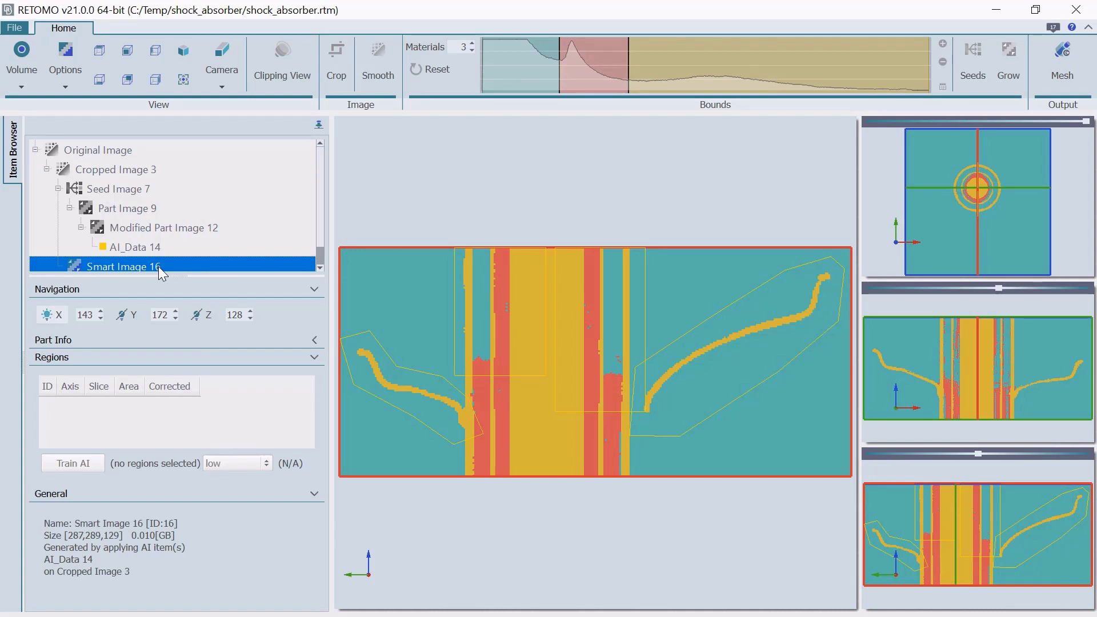
Render Smart Image 16 as a smooth volume without the X slice, viewed from above, then show Part Image 9.
left_click(34, 89)
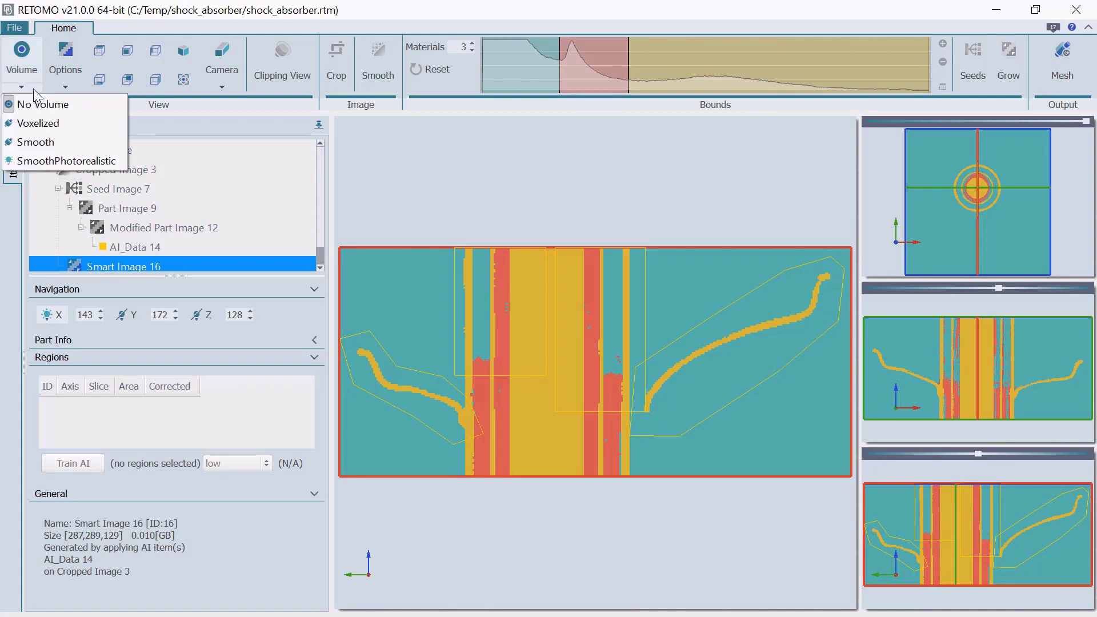
left_click(42, 141)
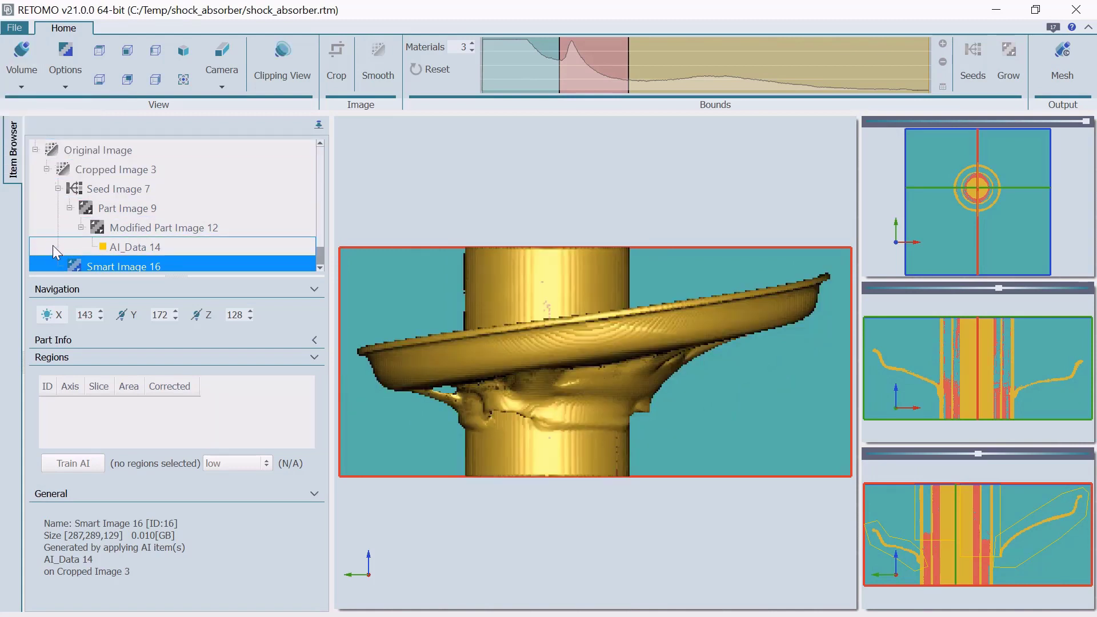
left_click(47, 315)
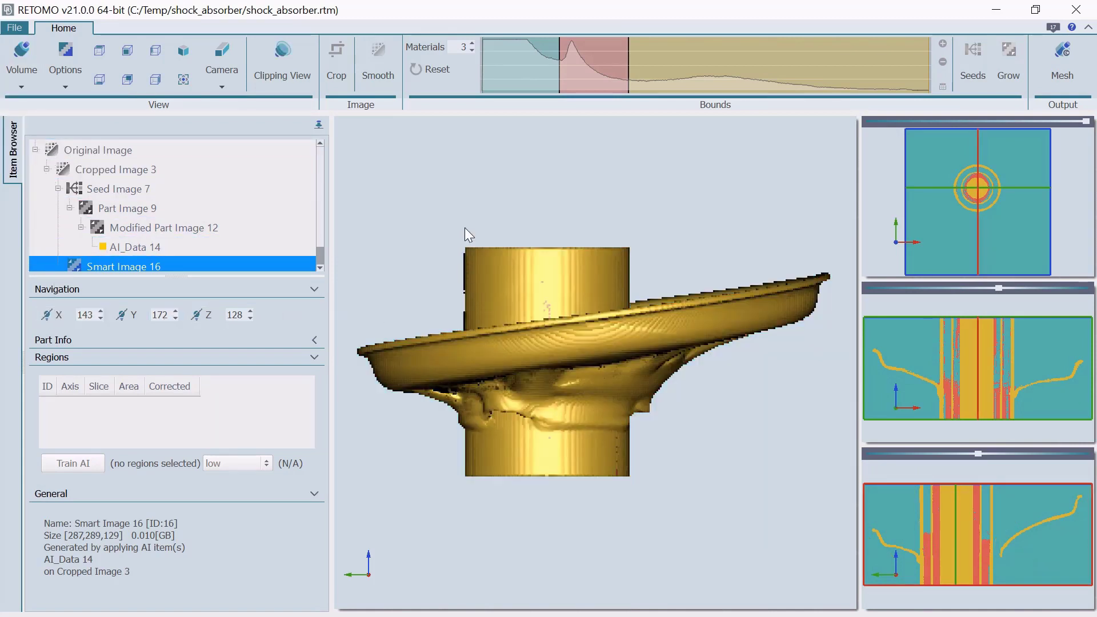
left_click_drag(496, 164, 517, 277)
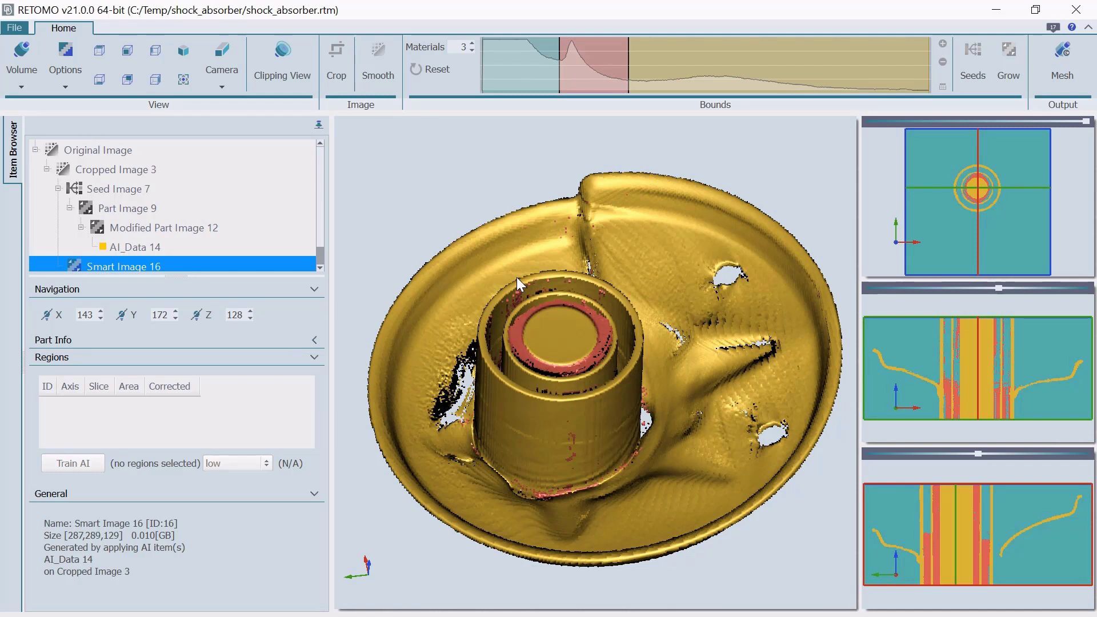
left_click(210, 209)
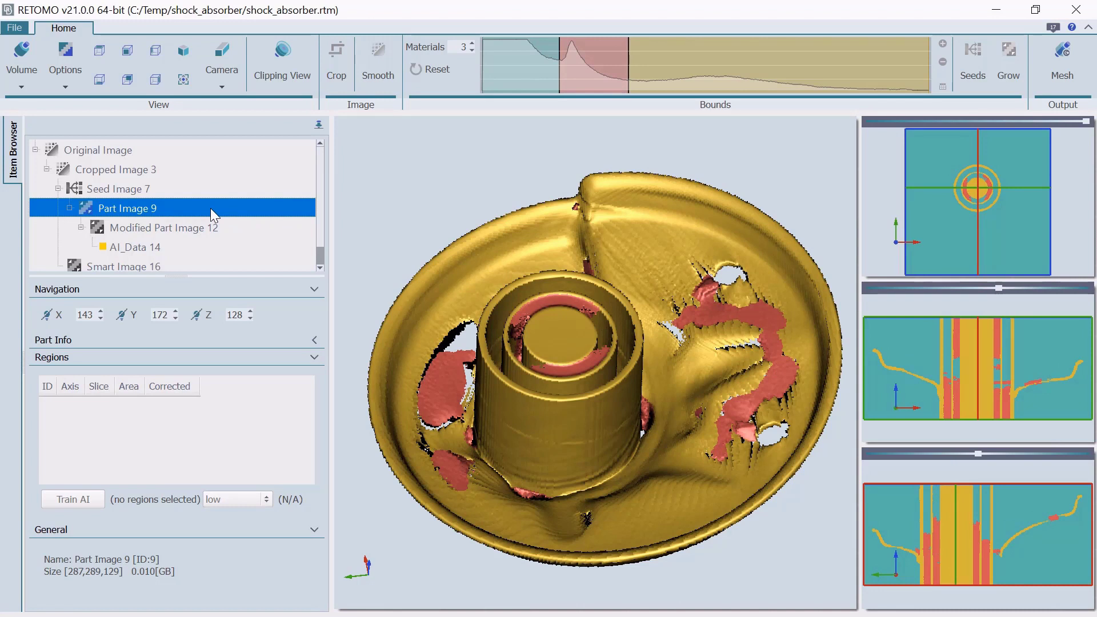
Filter Smart Image 16 islands to oil_part_m under 1000 voxels and merge them with surroundings.
left_click(218, 265)
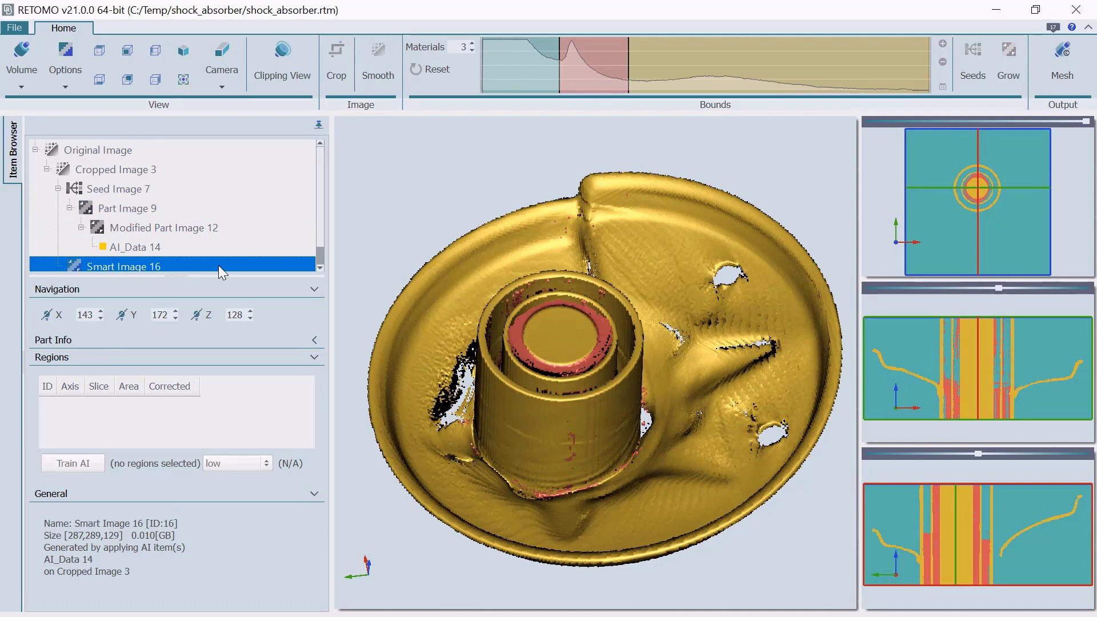
right_click(219, 265)
left_click(238, 314)
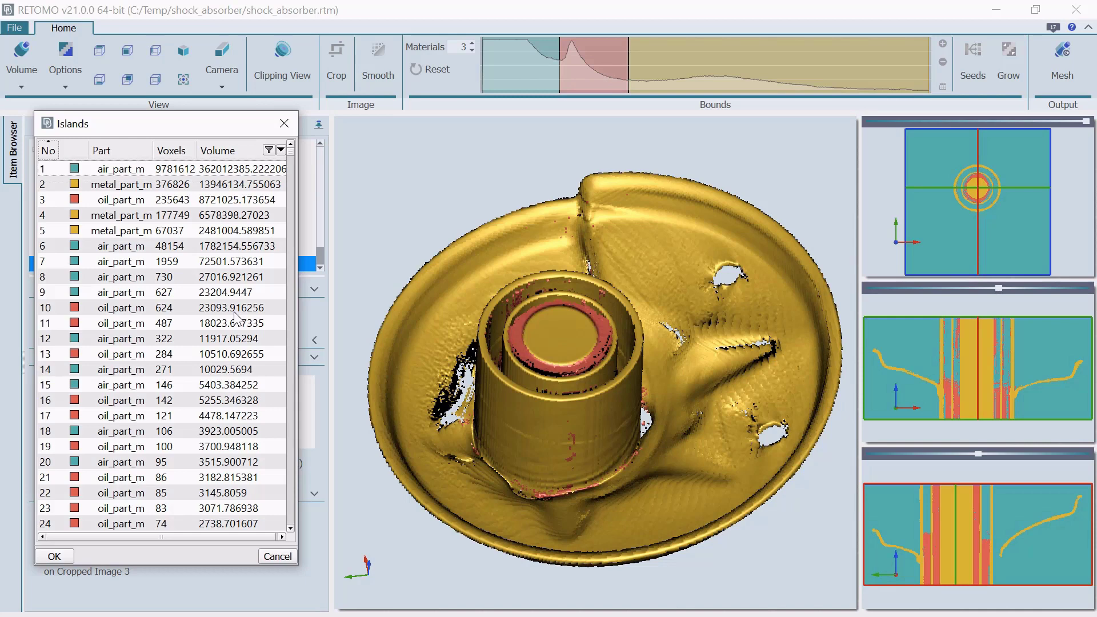
left_click(268, 151)
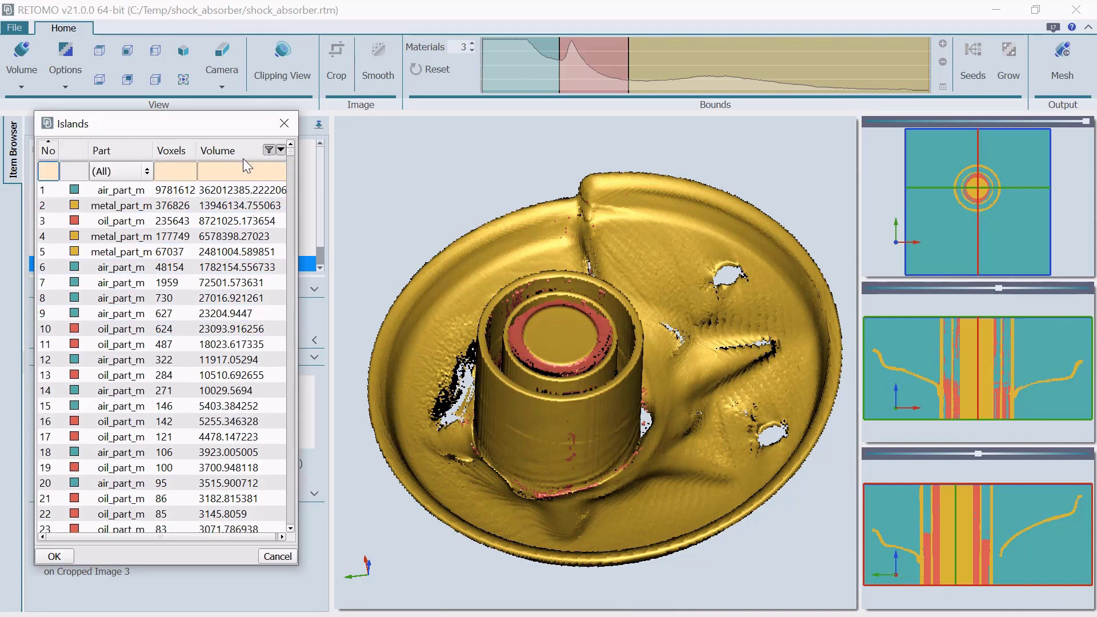
left_click(120, 170)
left_click(120, 227)
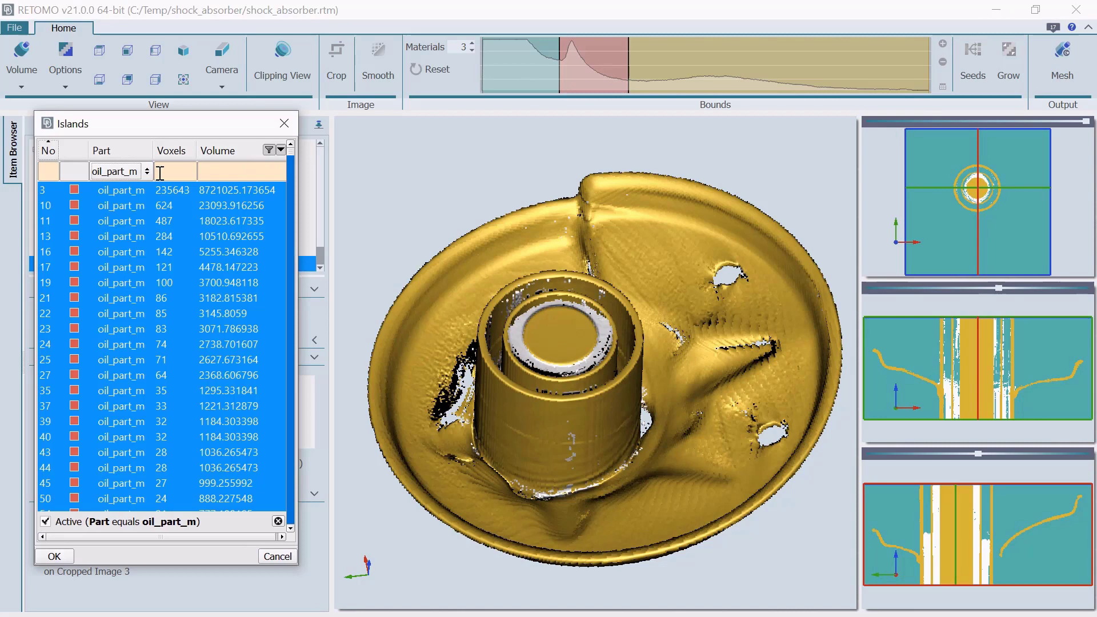
left_click(159, 173)
type("<1000")
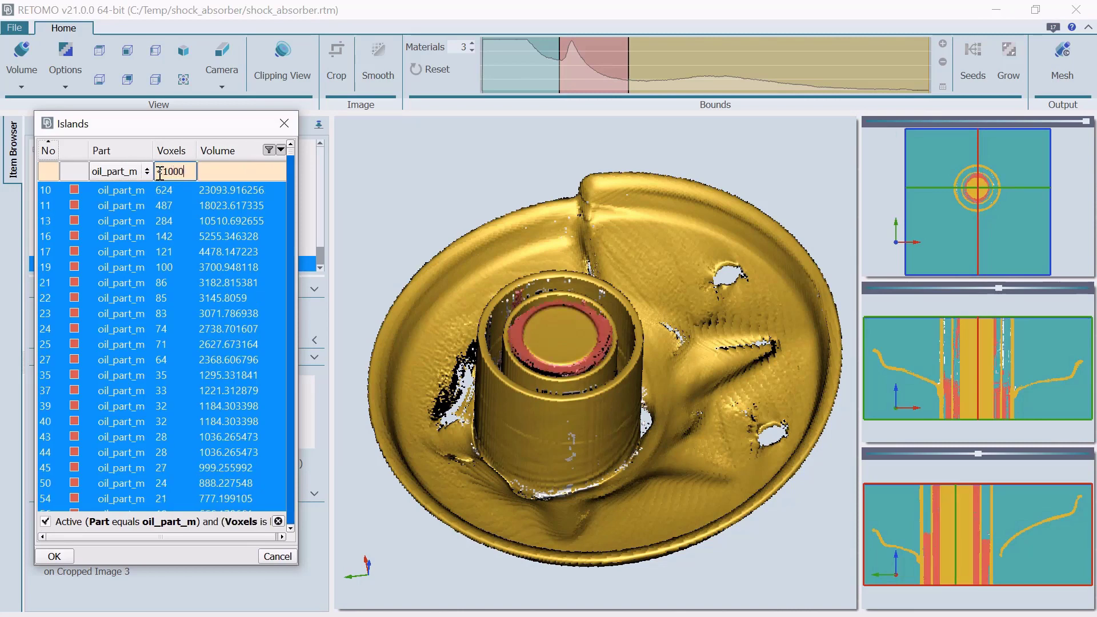
right_click(164, 202)
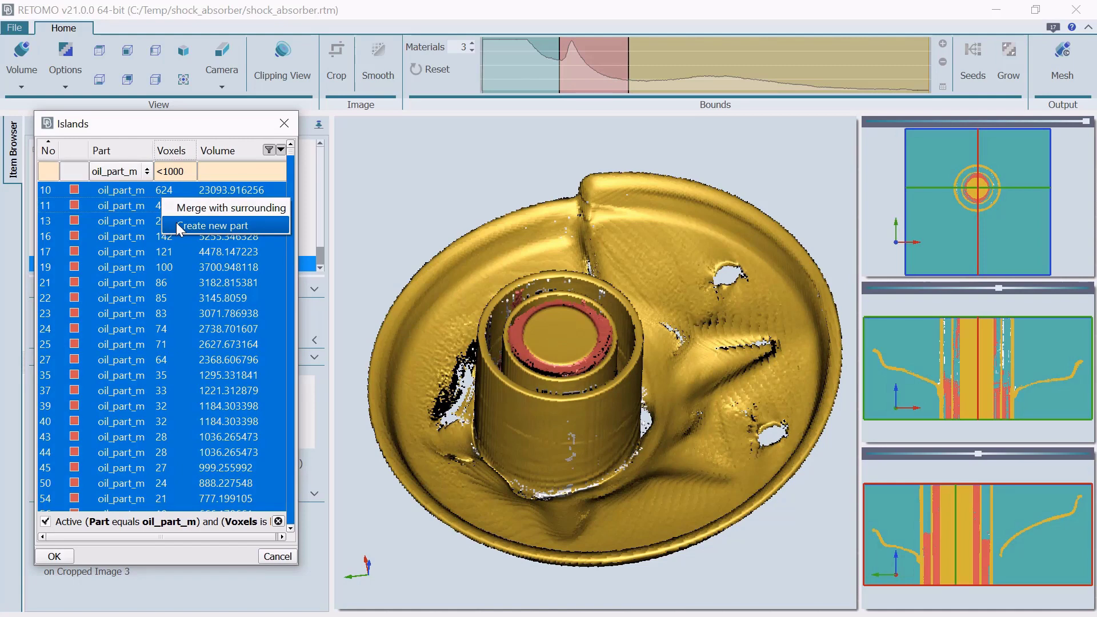
left_click(176, 208)
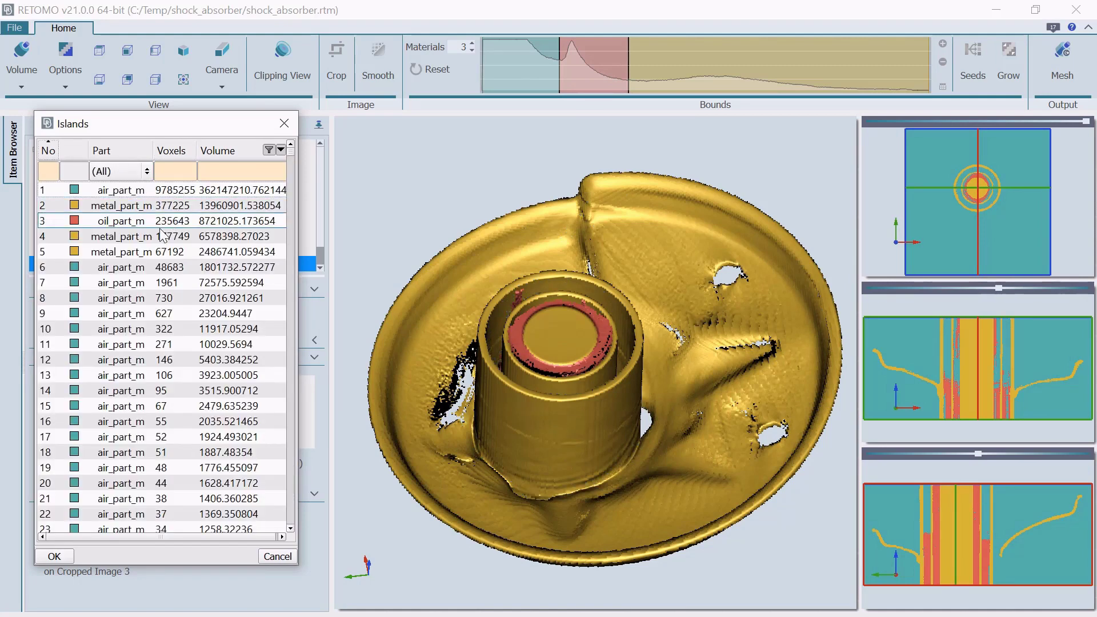
left_click(55, 556)
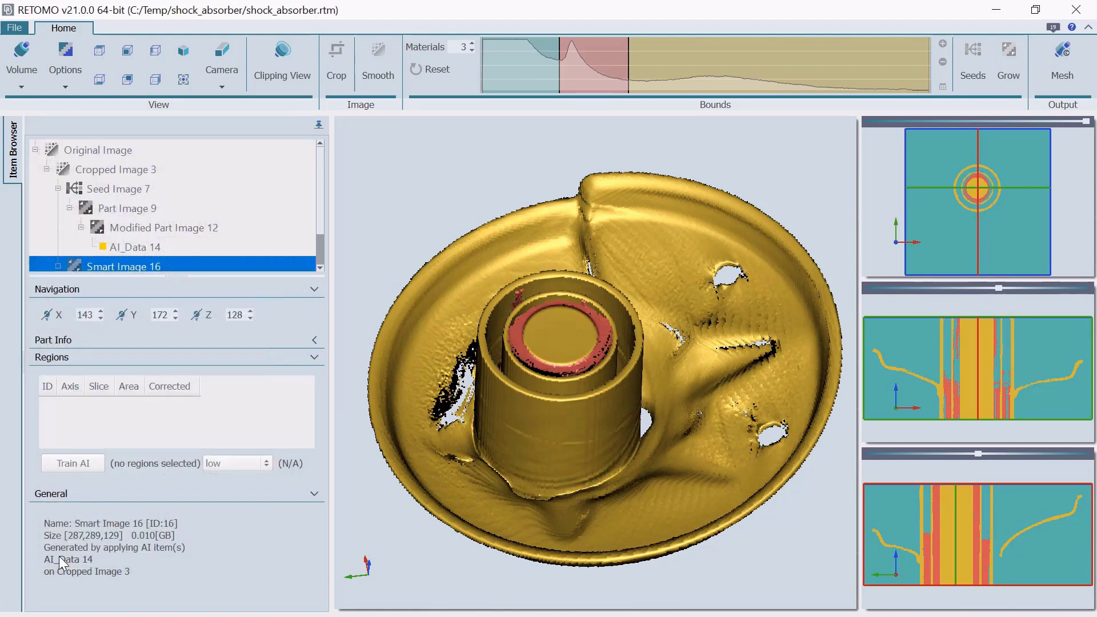
Restore the X slice with no volume rendering and view the slice face-on.
left_click(47, 314)
left_click(22, 86)
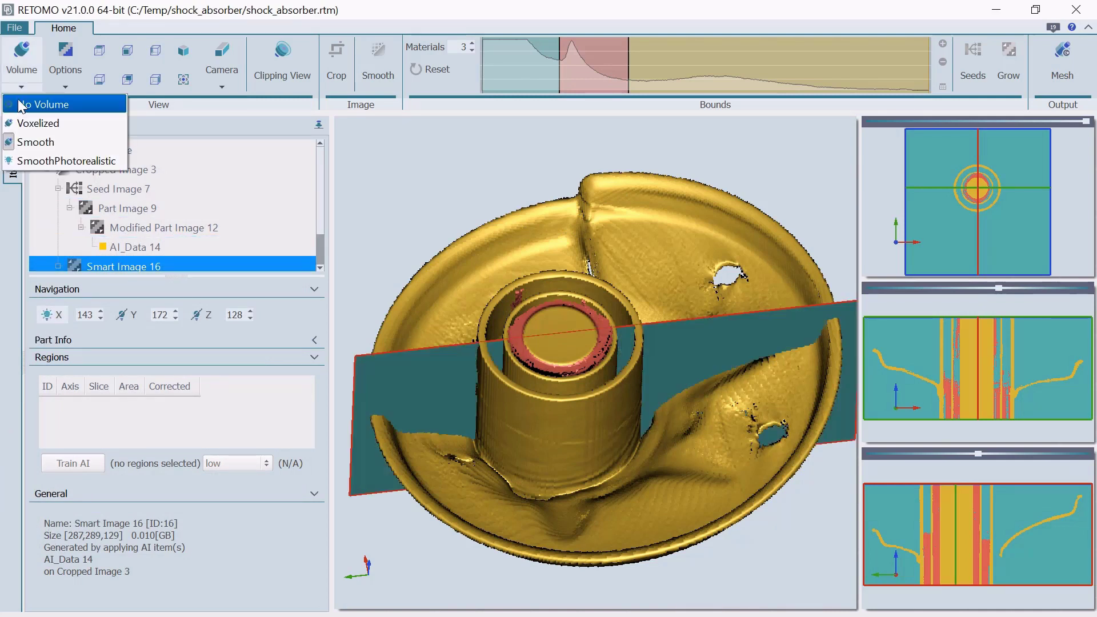
double_click(393, 368)
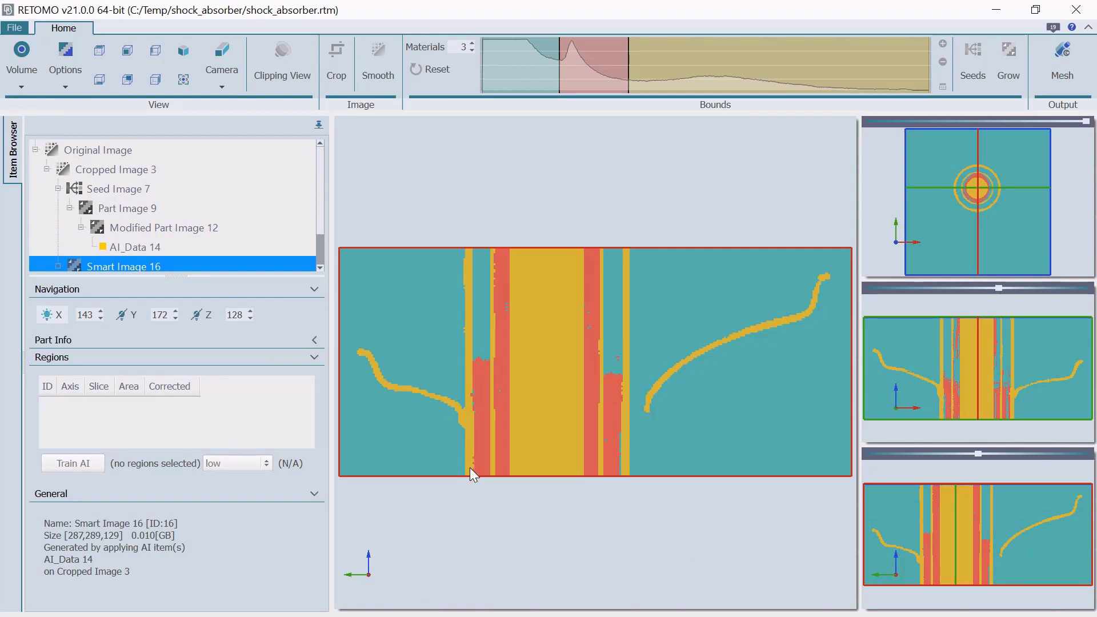
scroll(470, 467, "up", 5)
scroll(470, 467, "up", 2)
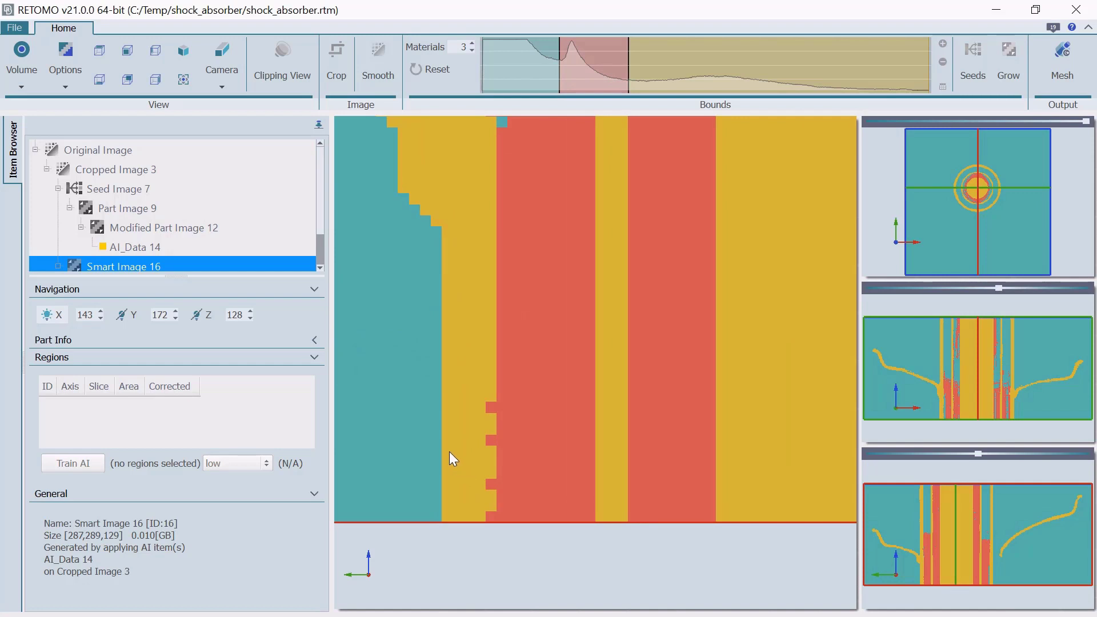
scroll(272, 269, "down", 1)
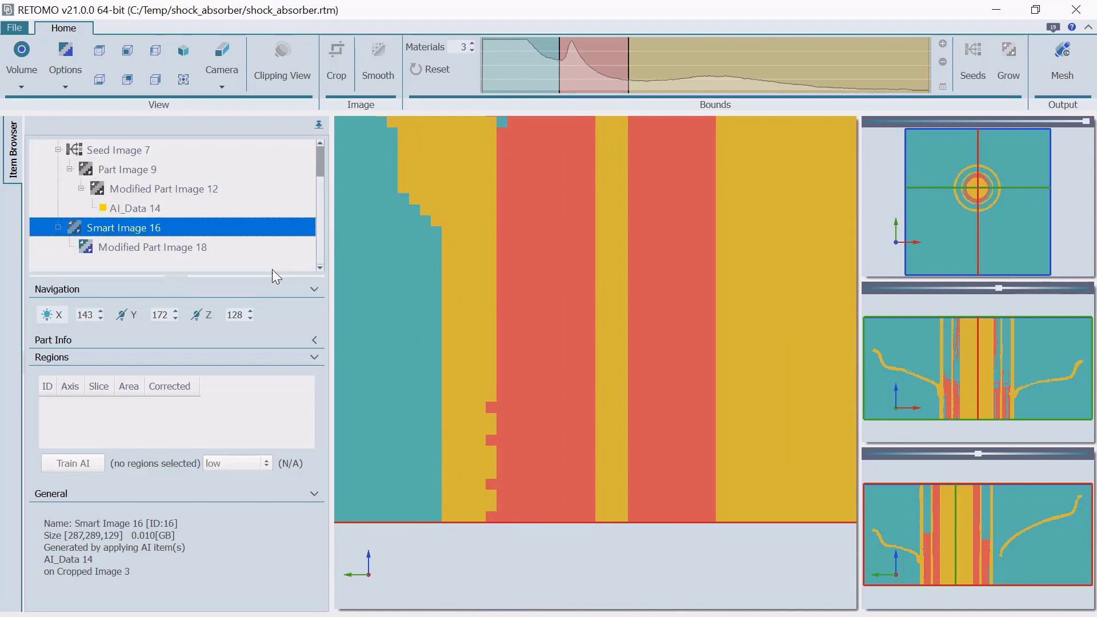
Apply a radius-1 3D closing filter to metal_part_m in Modified Part Image 18.
left_click(241, 250)
left_click(314, 341)
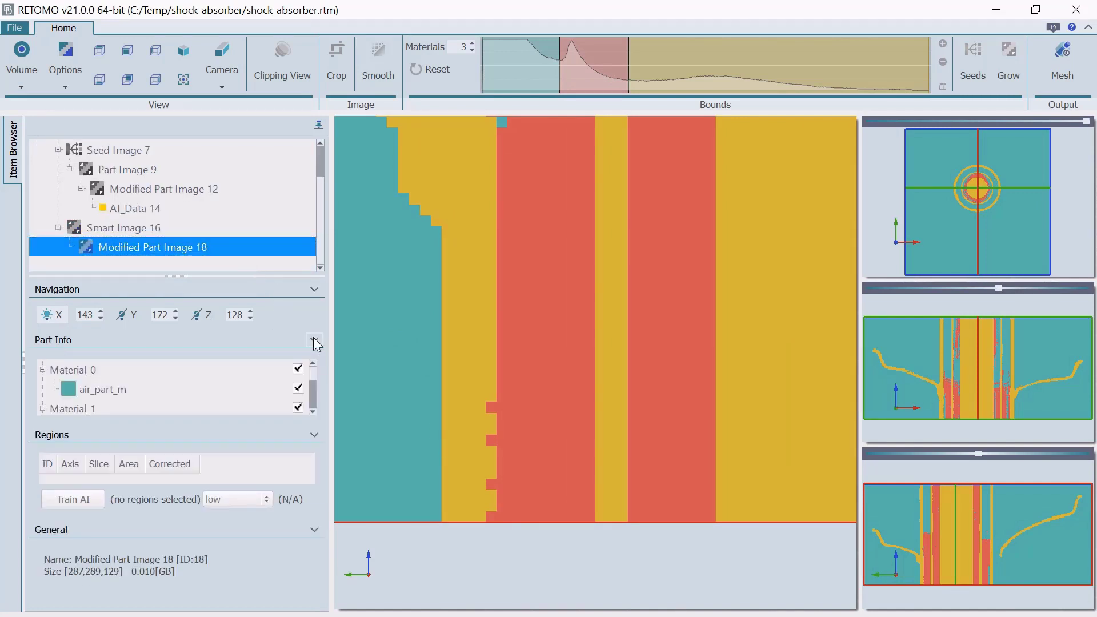
left_click(312, 434)
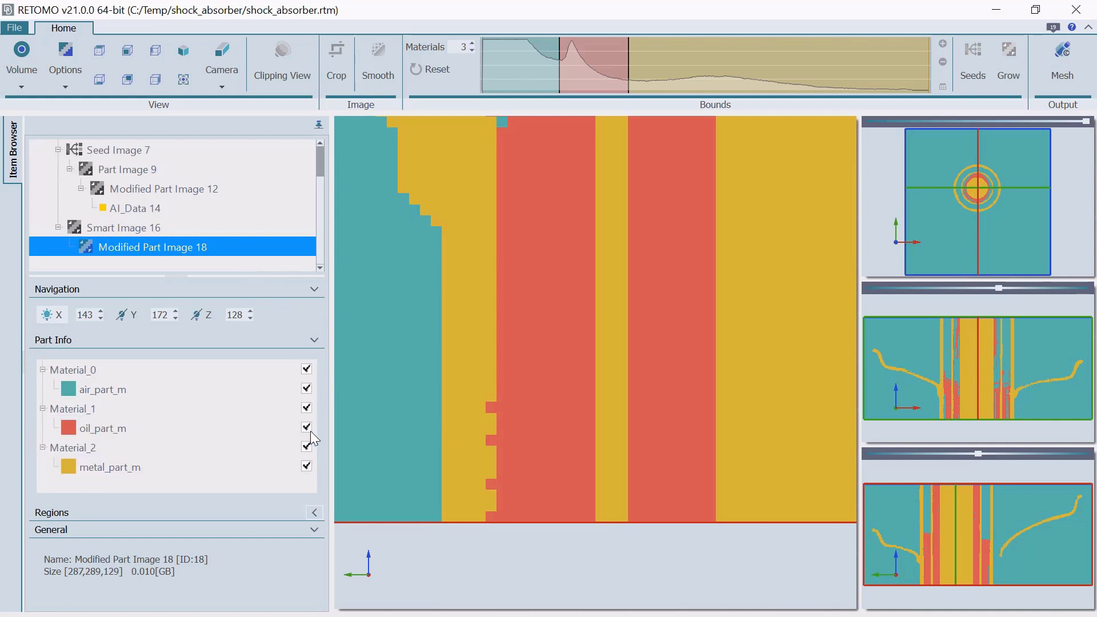
right_click(246, 468)
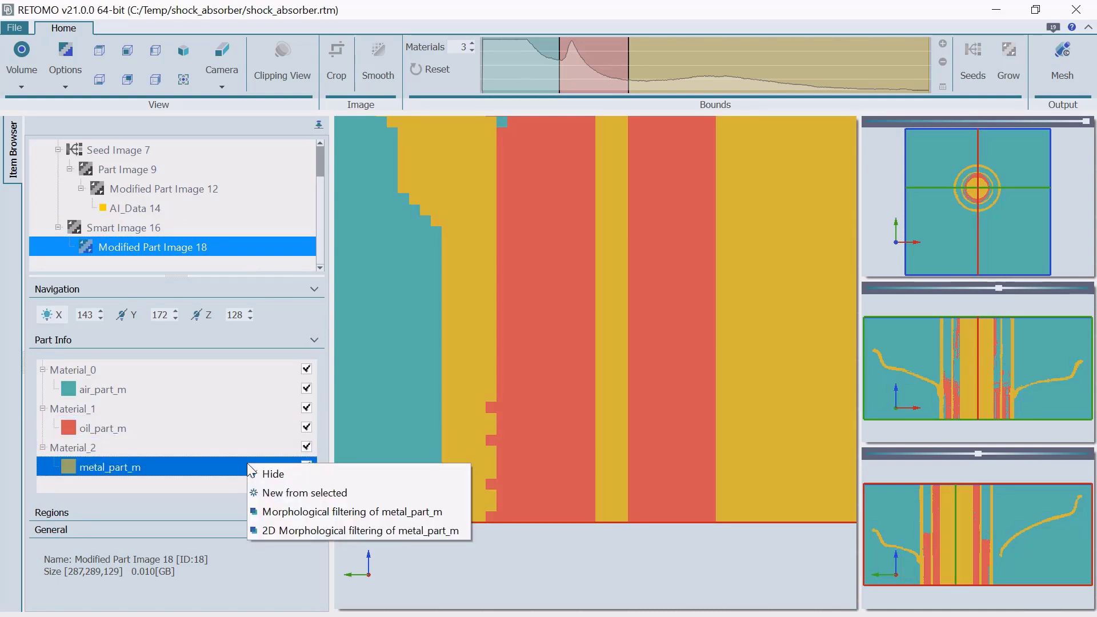
left_click(275, 512)
left_click(339, 301)
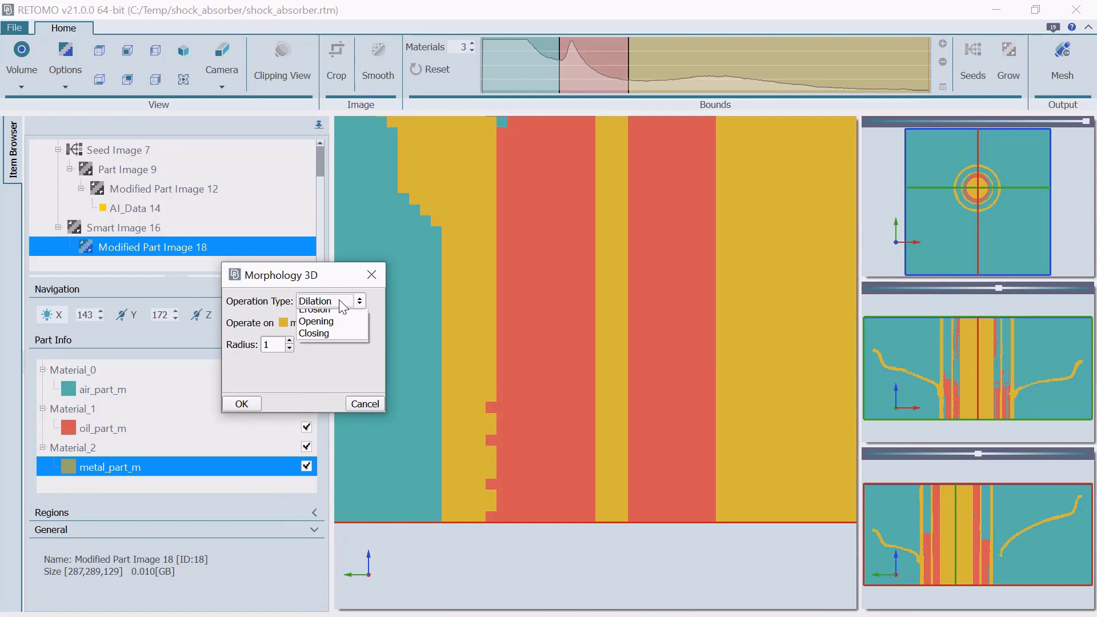
left_click(328, 348)
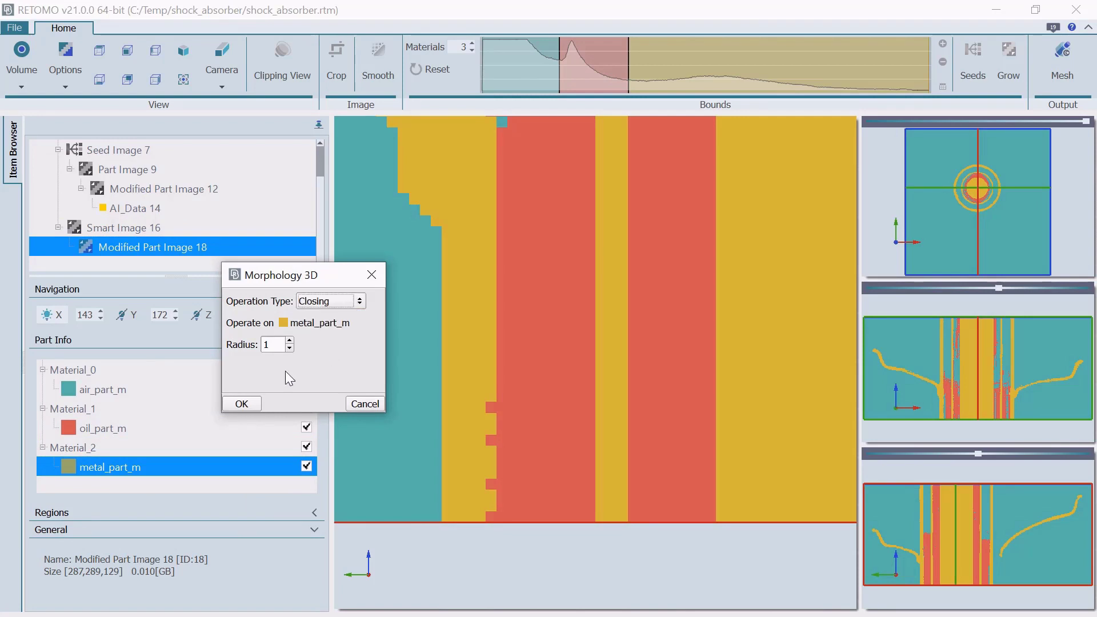
left_click(243, 403)
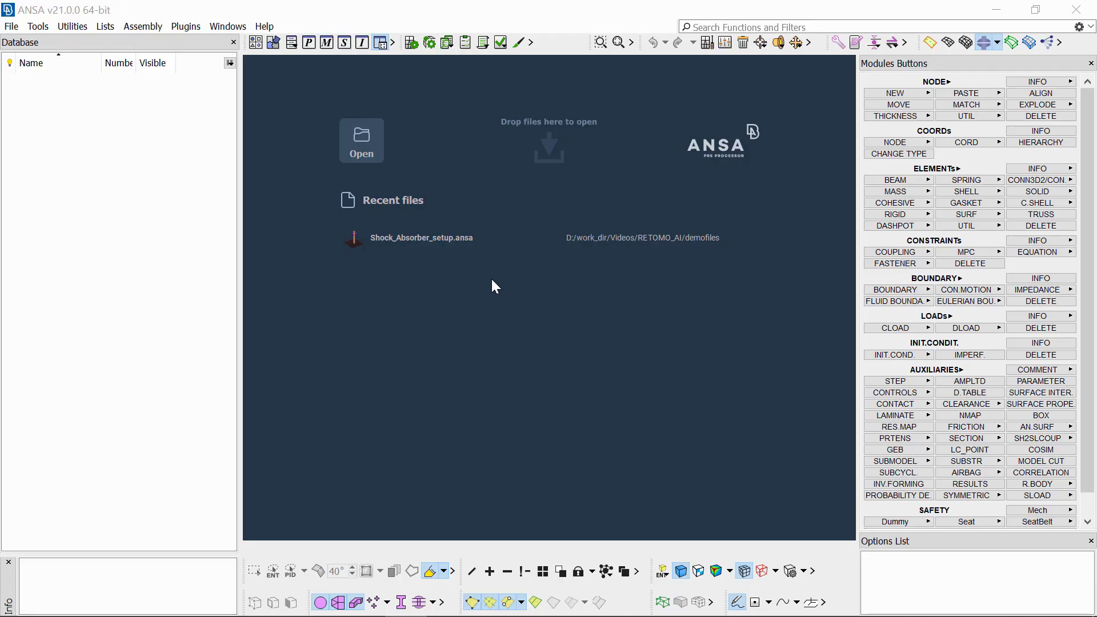
Open Shock_Absorber_setup.ansa and orbit to view the tube's bottom face.
left_click(474, 244)
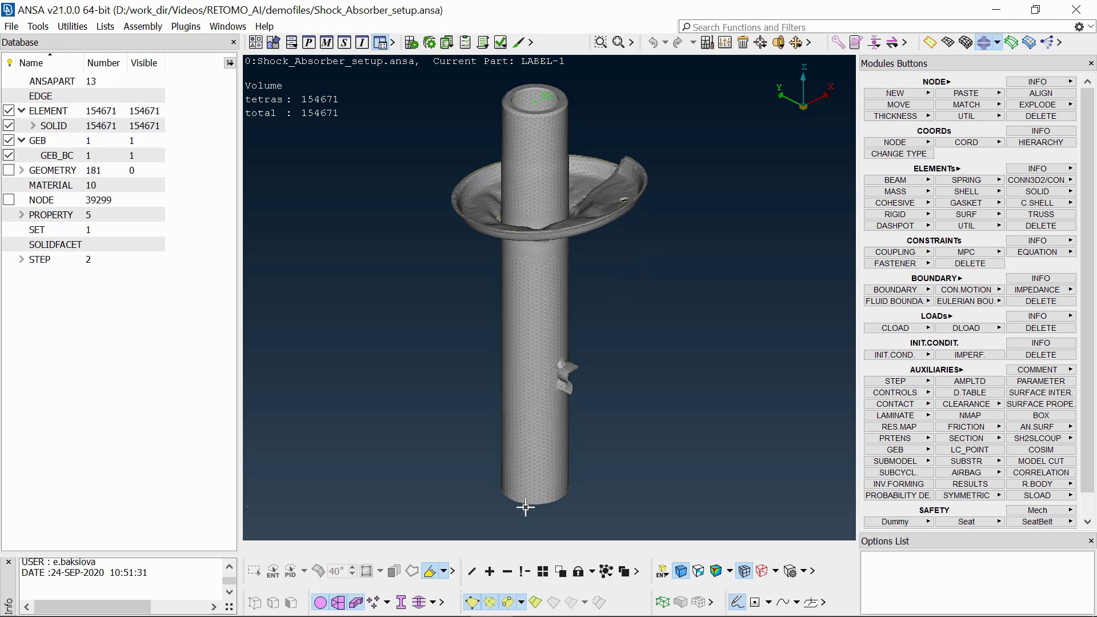
scroll(530, 498, "up", 5)
middle_click_drag(530, 497, 540, 406, "ctrl")
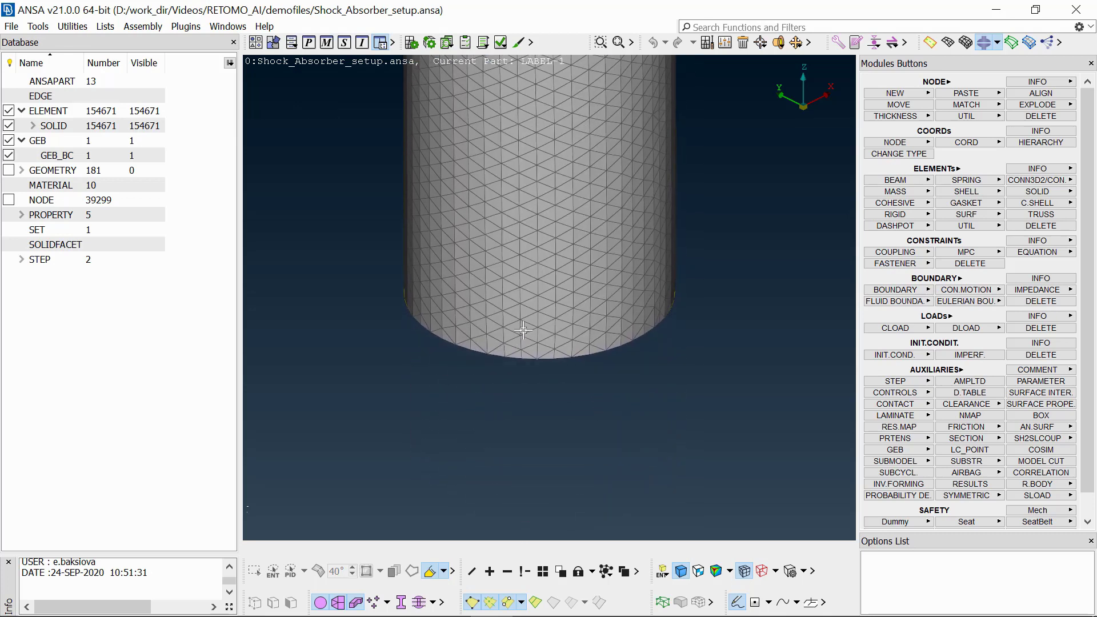
left_click_drag(541, 406, 544, 328, "ctrl")
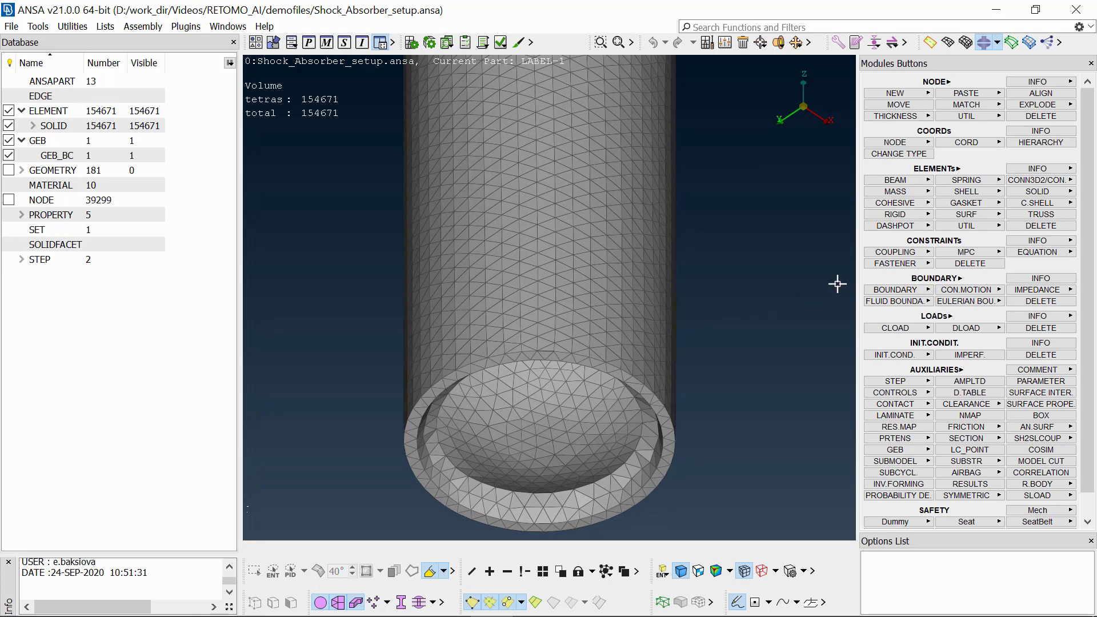
Create a RIGIDS Many Nodes MPC linking the 142 bottom-ring nodes to an automatic centroid master.
left_click(965, 252)
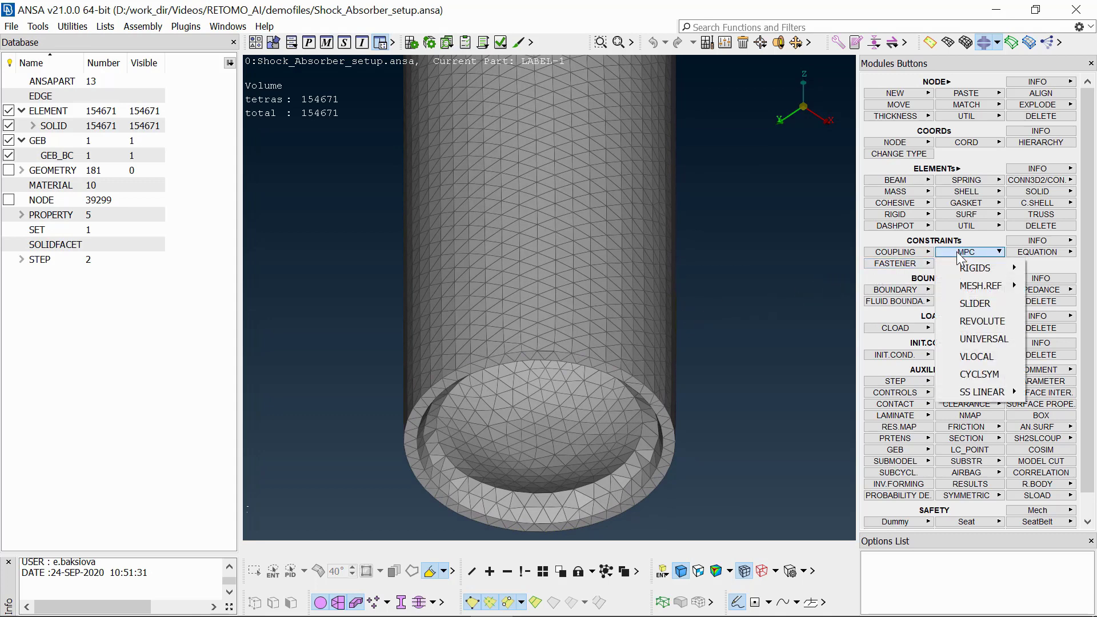
mouse_move(974, 267)
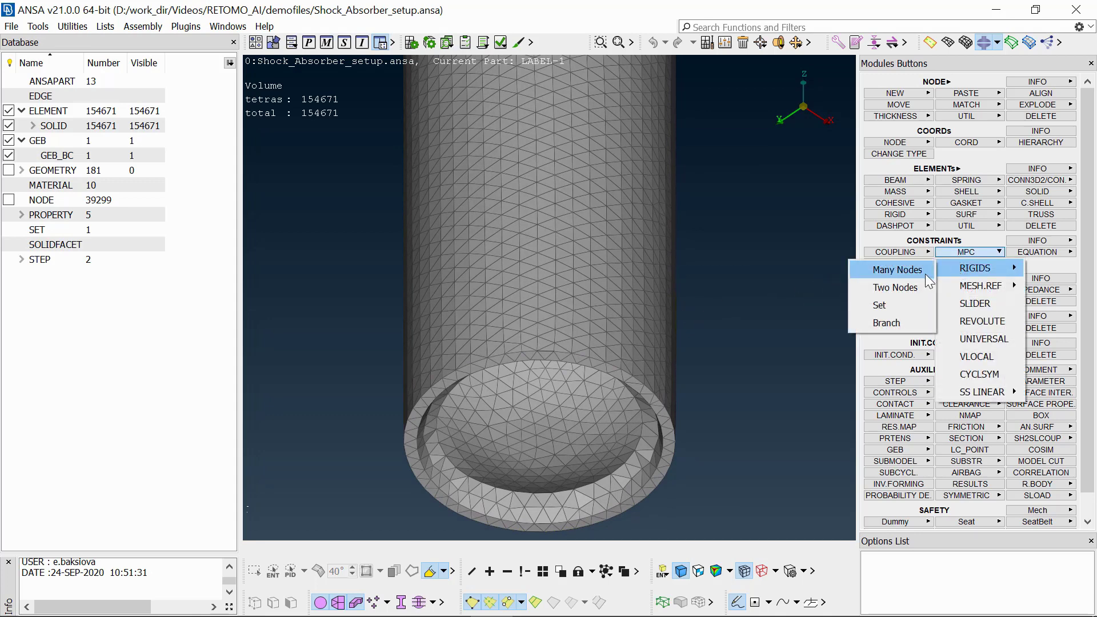
left_click(925, 273)
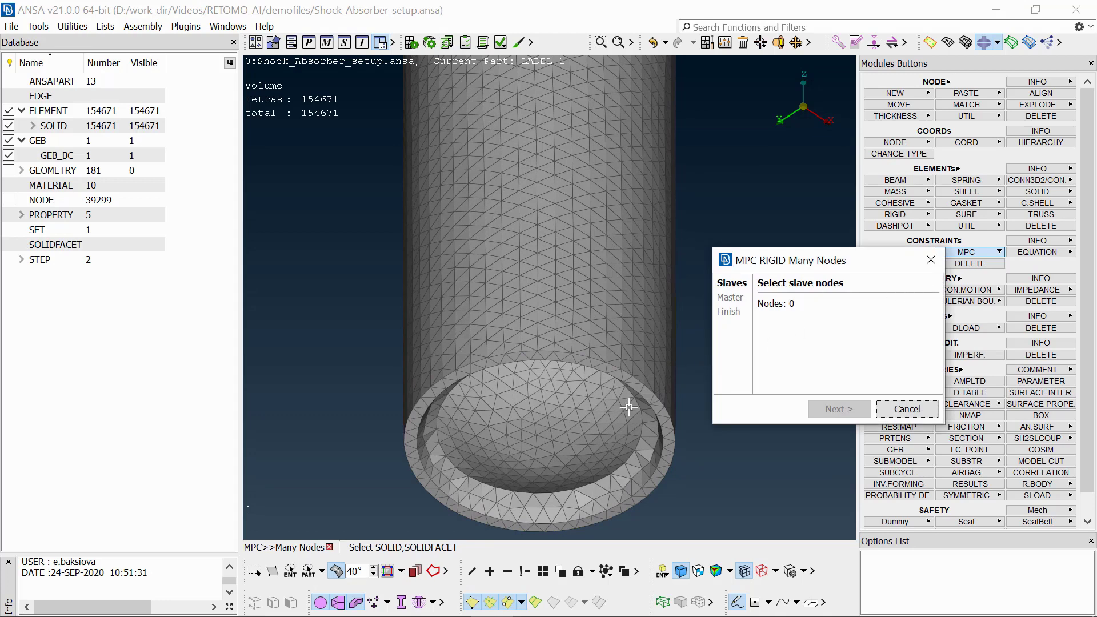
left_click(433, 486)
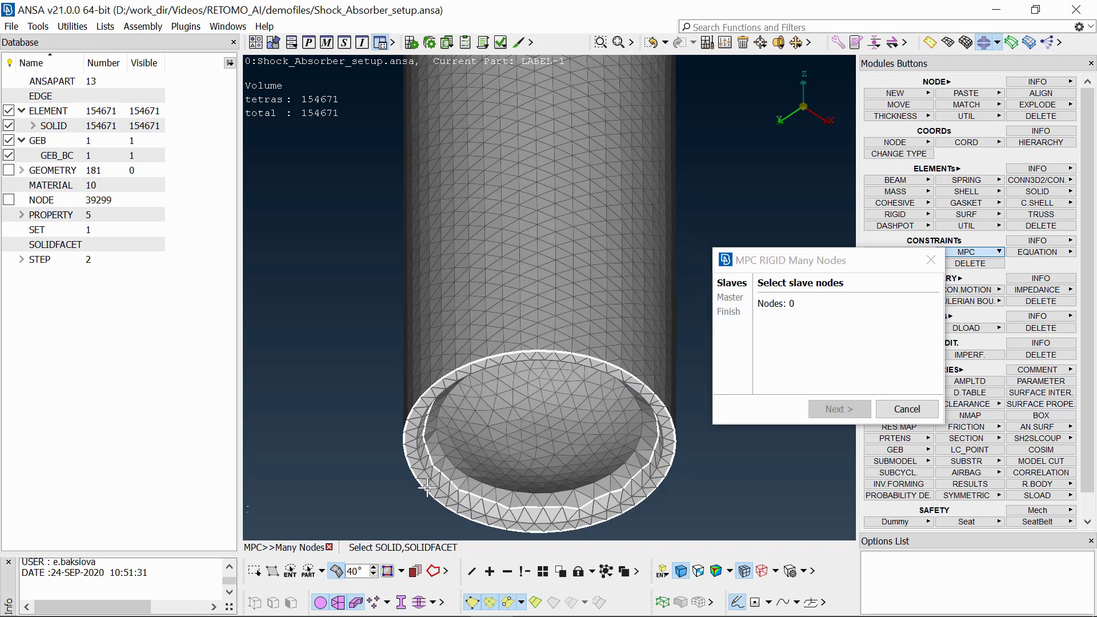
left_click(442, 489)
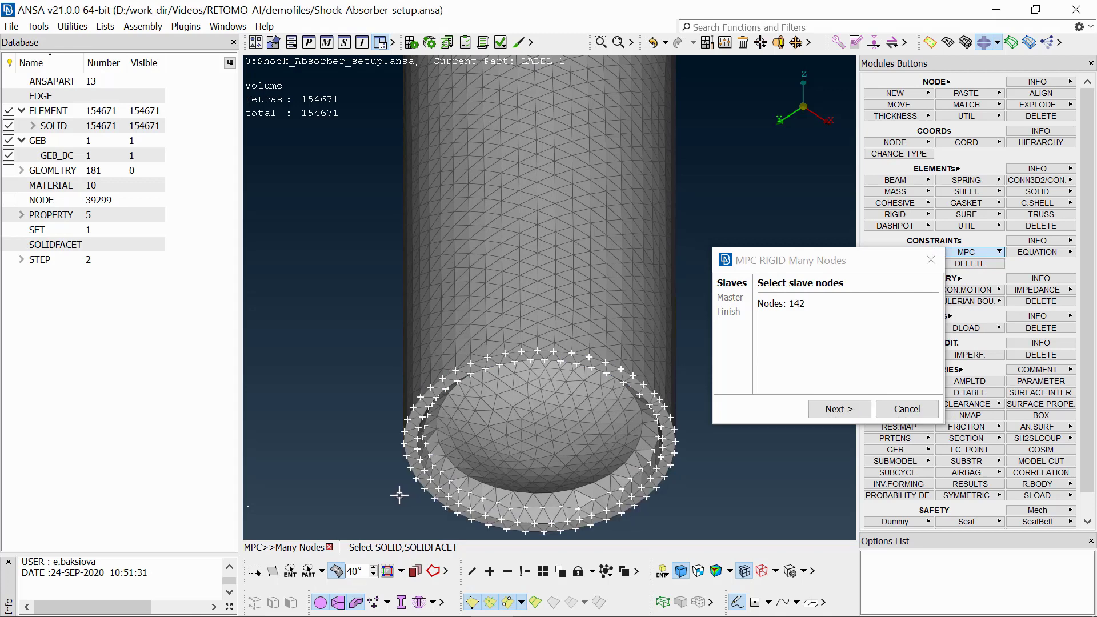
left_click(819, 413)
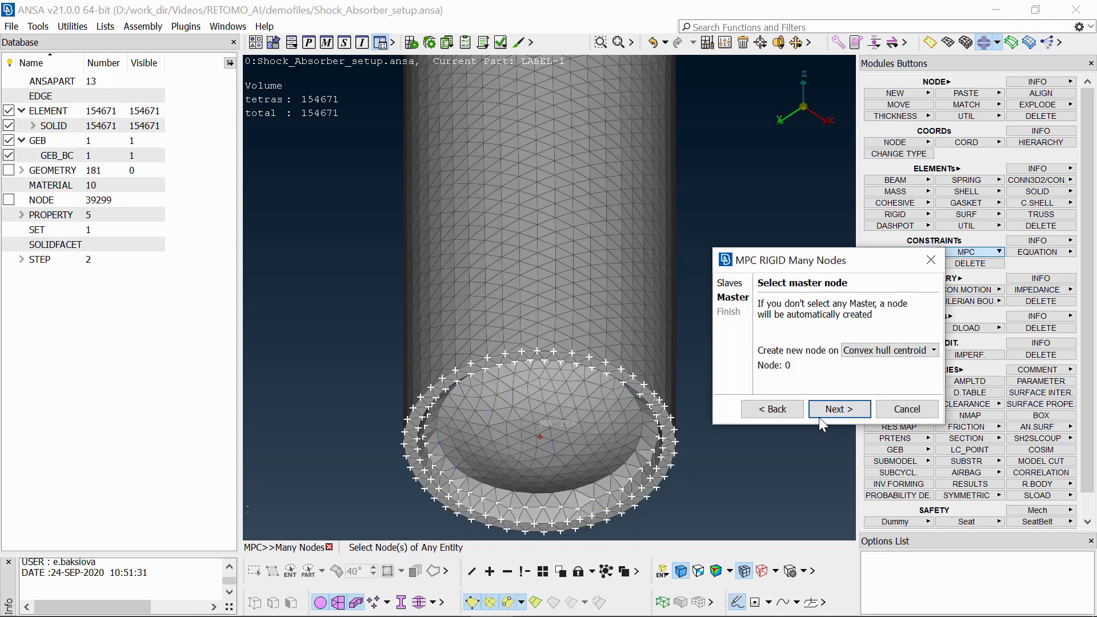
left_click(819, 415)
left_click(820, 416)
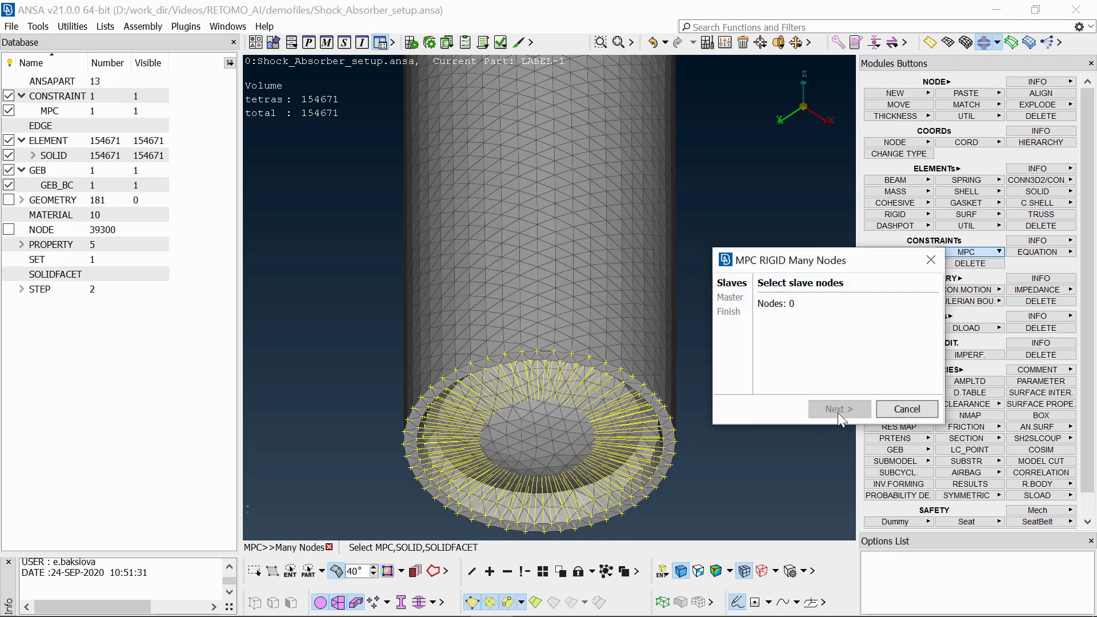
left_click(880, 413)
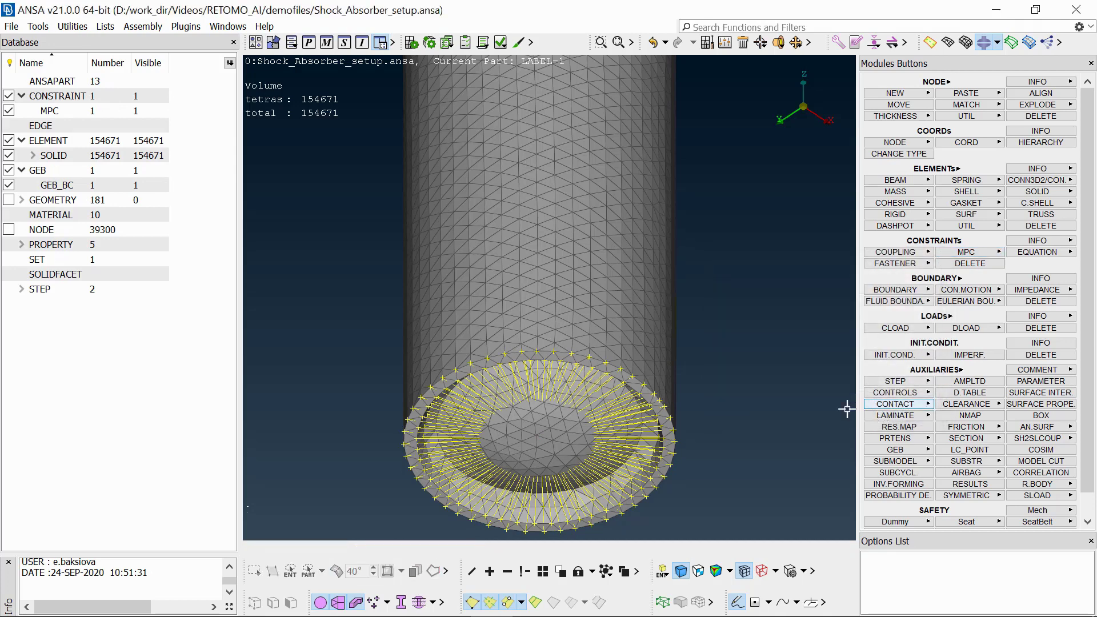
Apply a FIXED boundary with DOF 123456 to master node 8059.
left_click(898, 291)
left_click(904, 307)
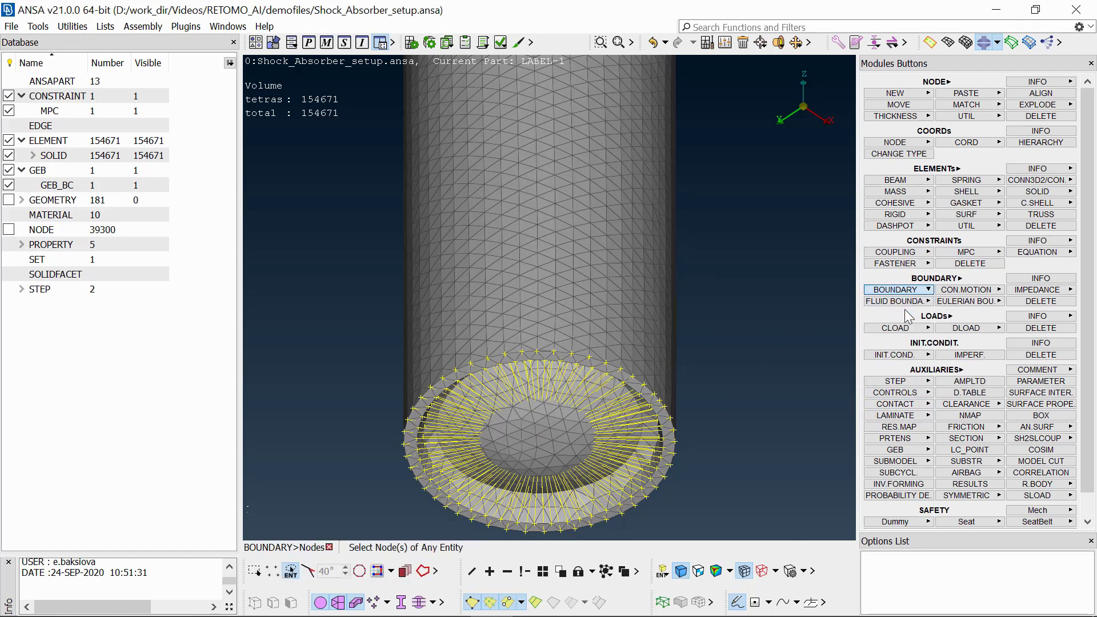
left_click(680, 571)
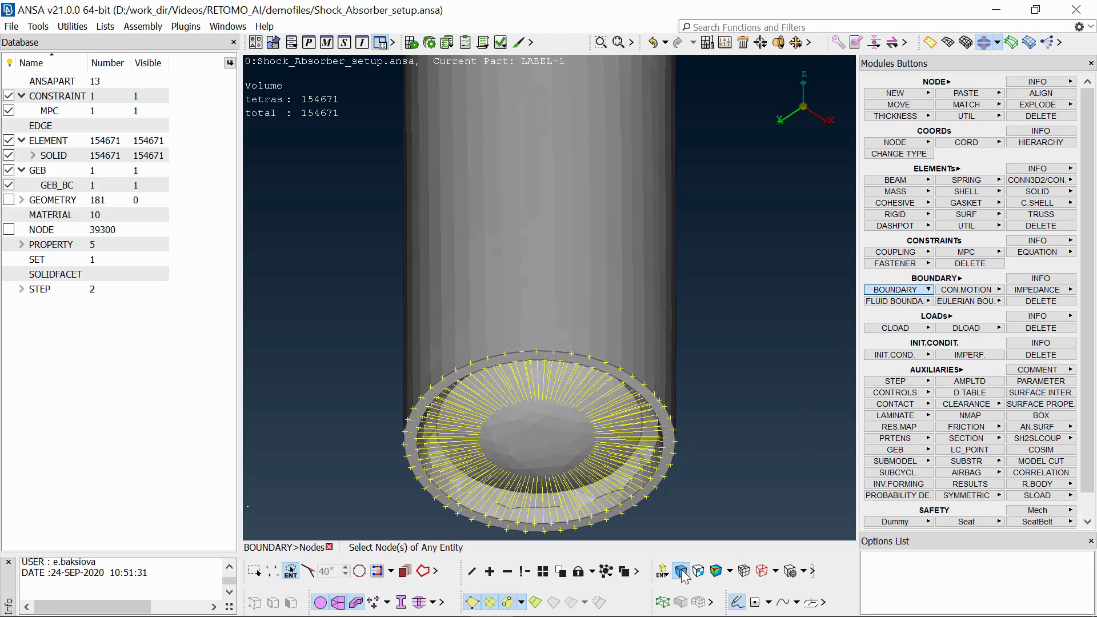
middle_click(703, 480)
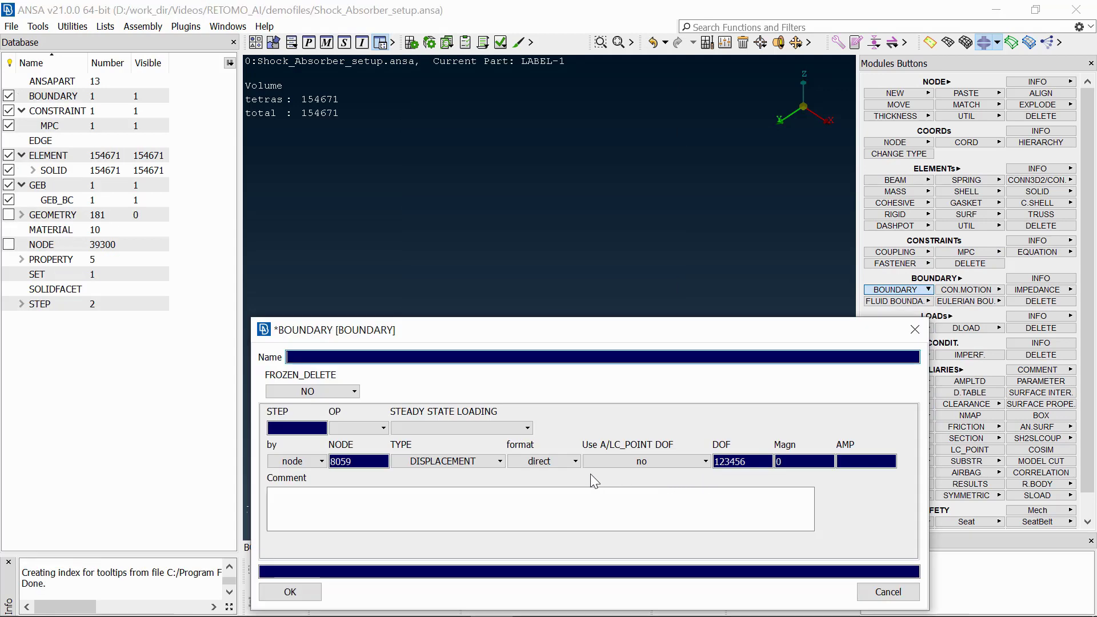
left_click(500, 461)
left_click(483, 531)
left_click(746, 461)
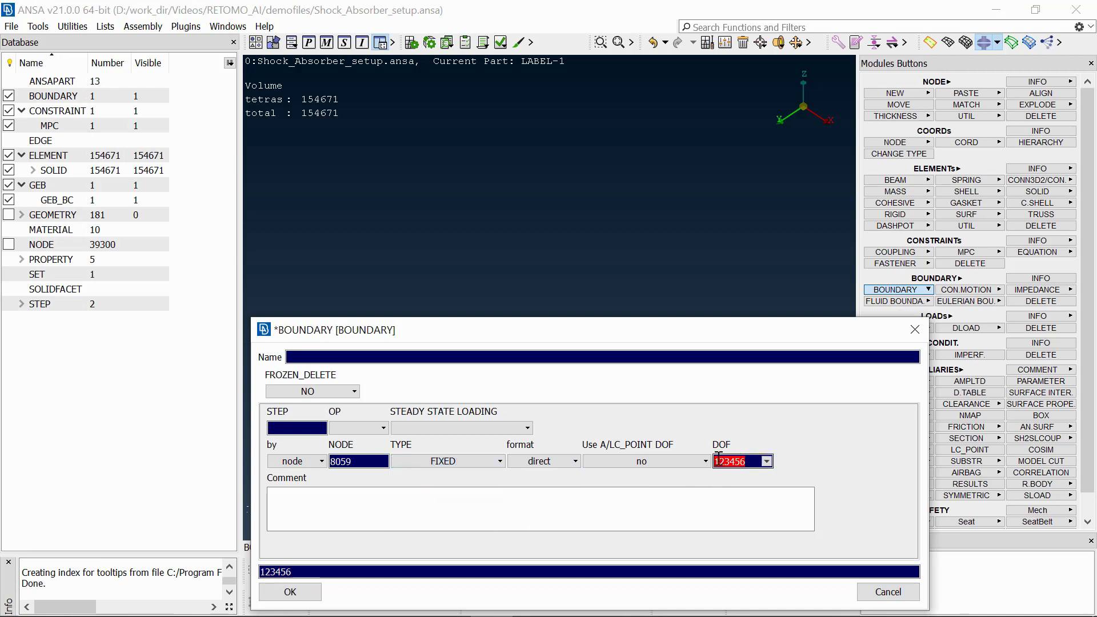
left_click(318, 588)
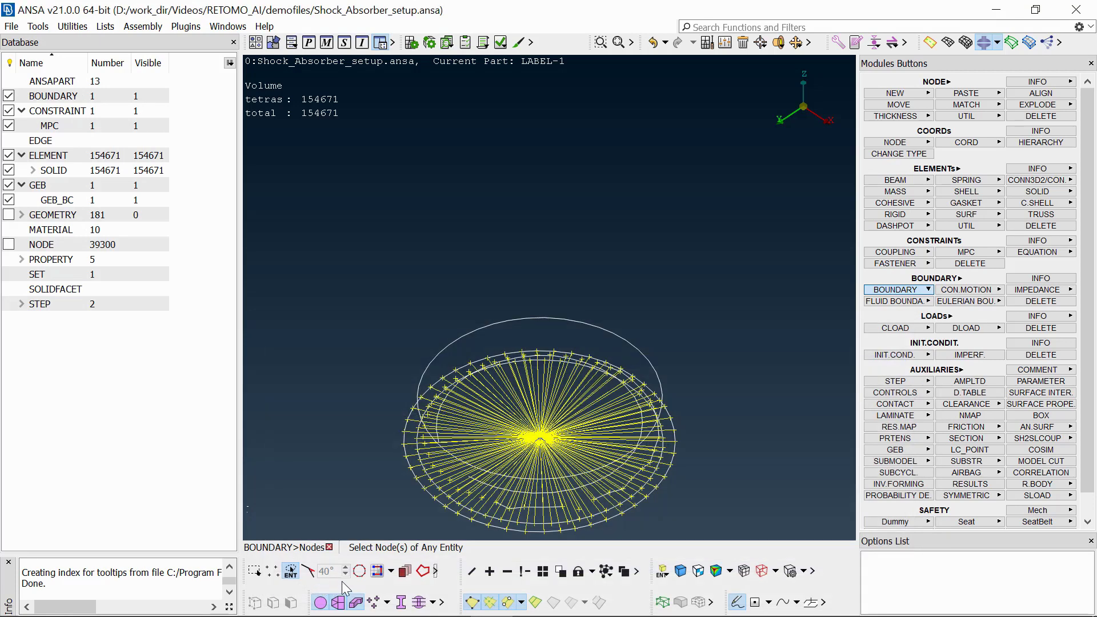
Show the shaded model with mesh edges, fit it, and orbit to the tube's open top.
left_click(680, 572)
left_click(743, 571)
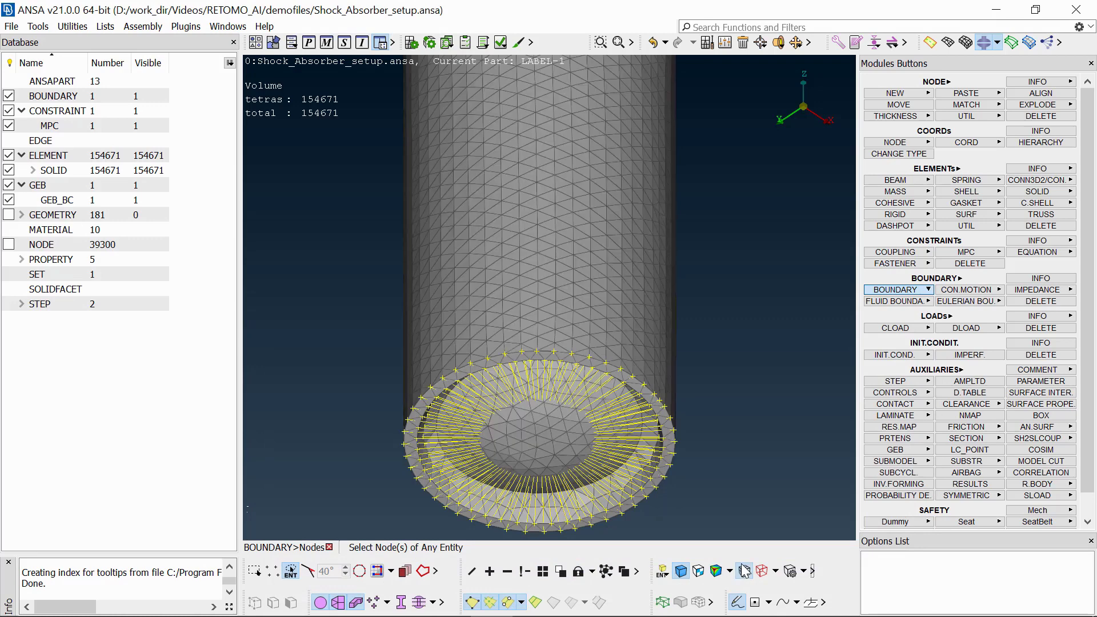
key("f")
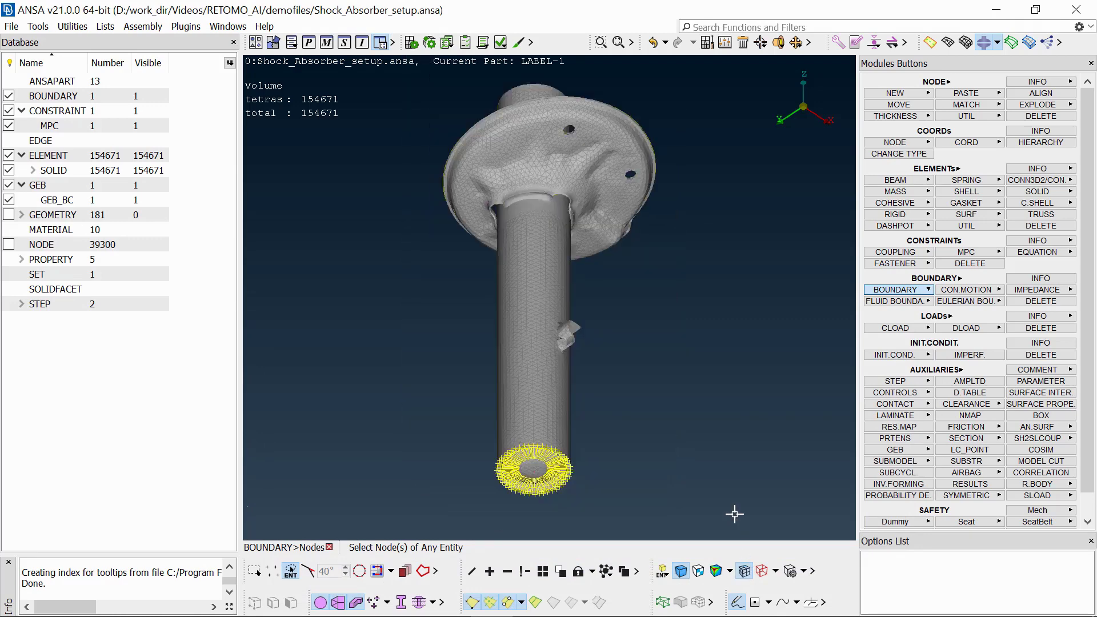
scroll(688, 441, "down", 2)
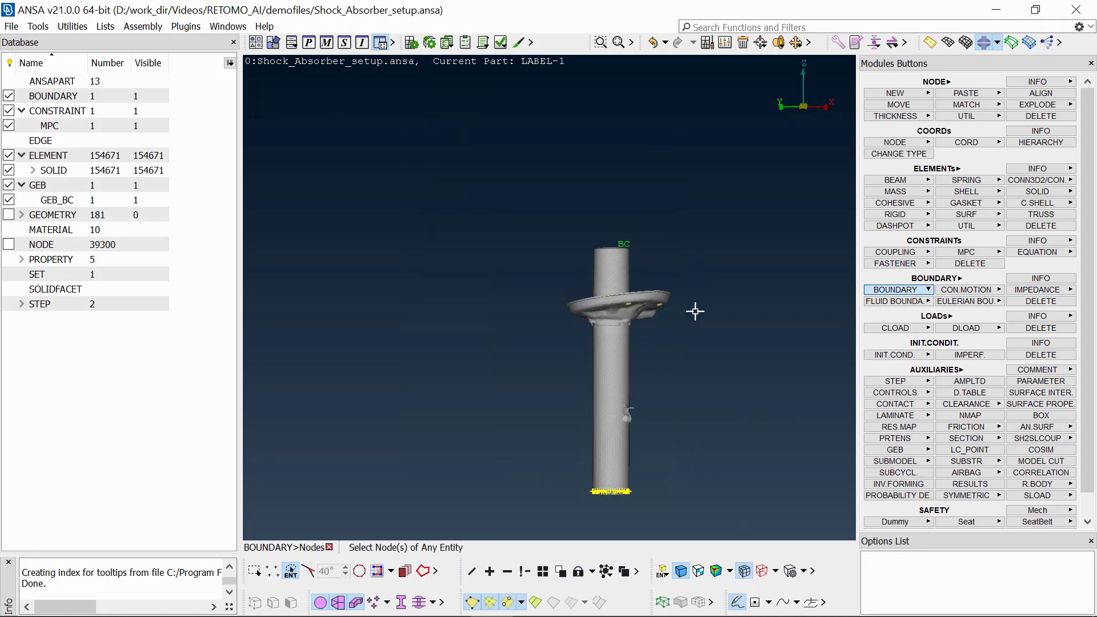
left_click_drag(695, 264, 695, 340, "ctrl")
scroll(618, 247, "up", 3)
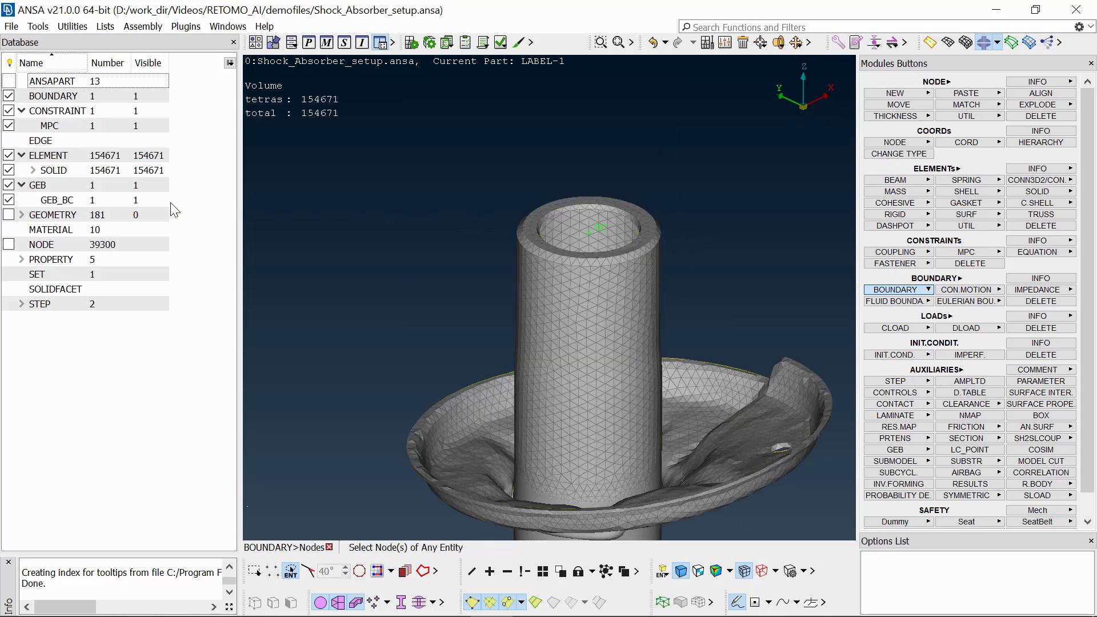
Enlarge GEB_BC 1's search distance and apply it to create the tube-top constraint and boundary.
double_click(57, 200)
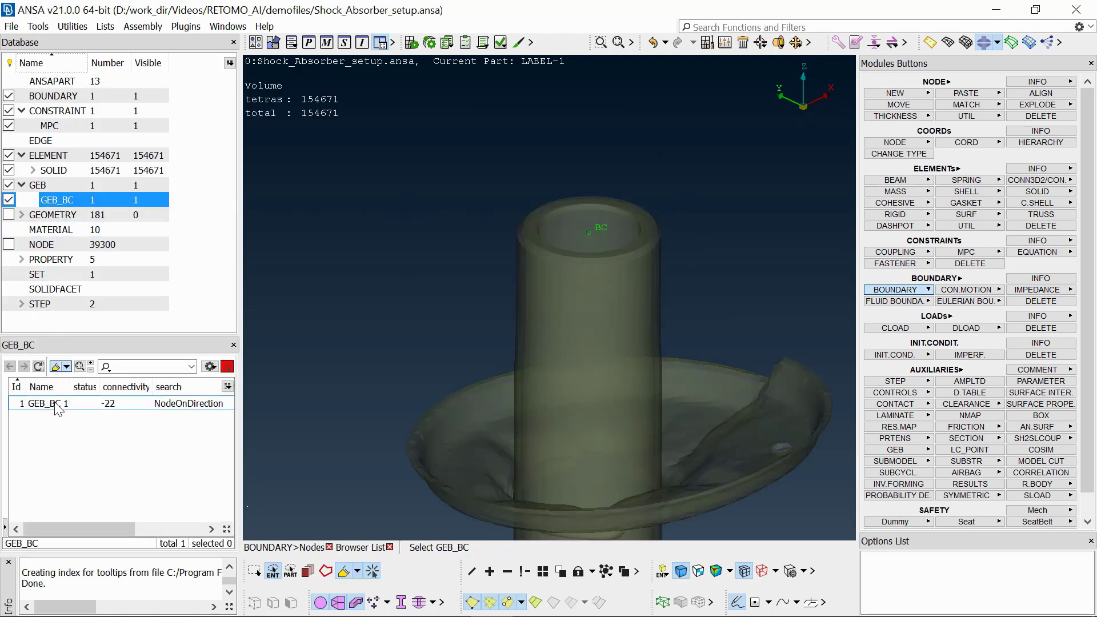
double_click(55, 402)
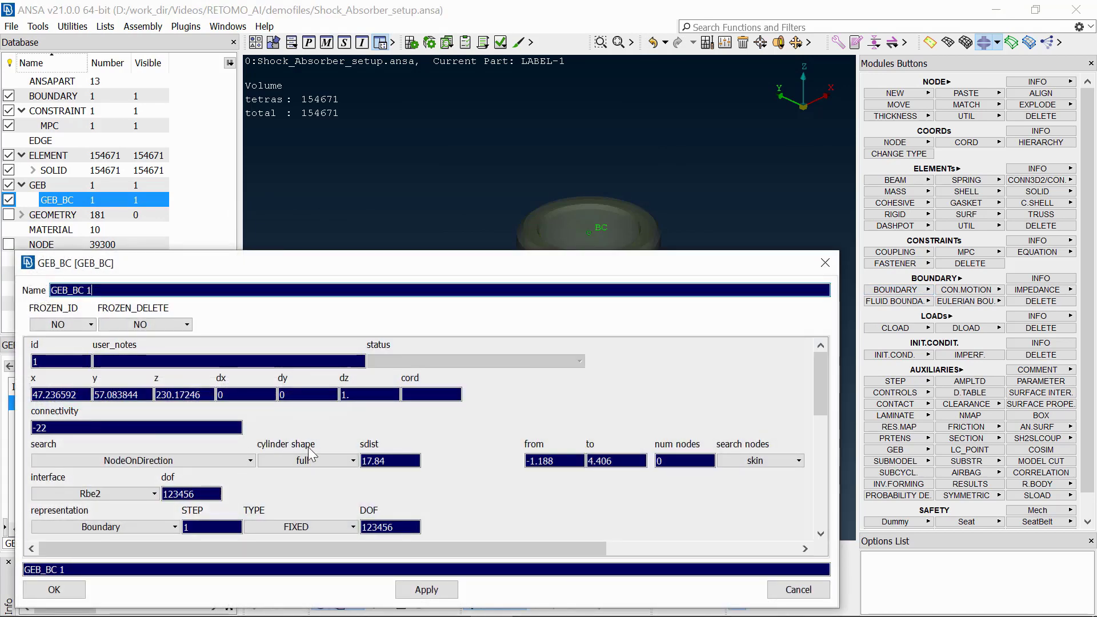
left_click(374, 461)
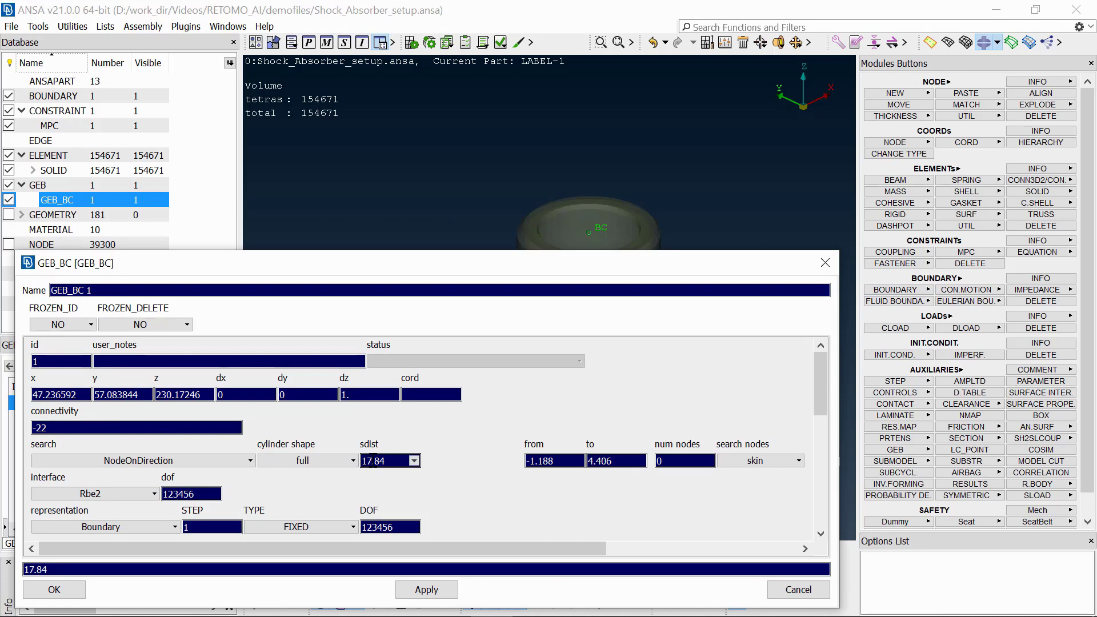
key("Return")
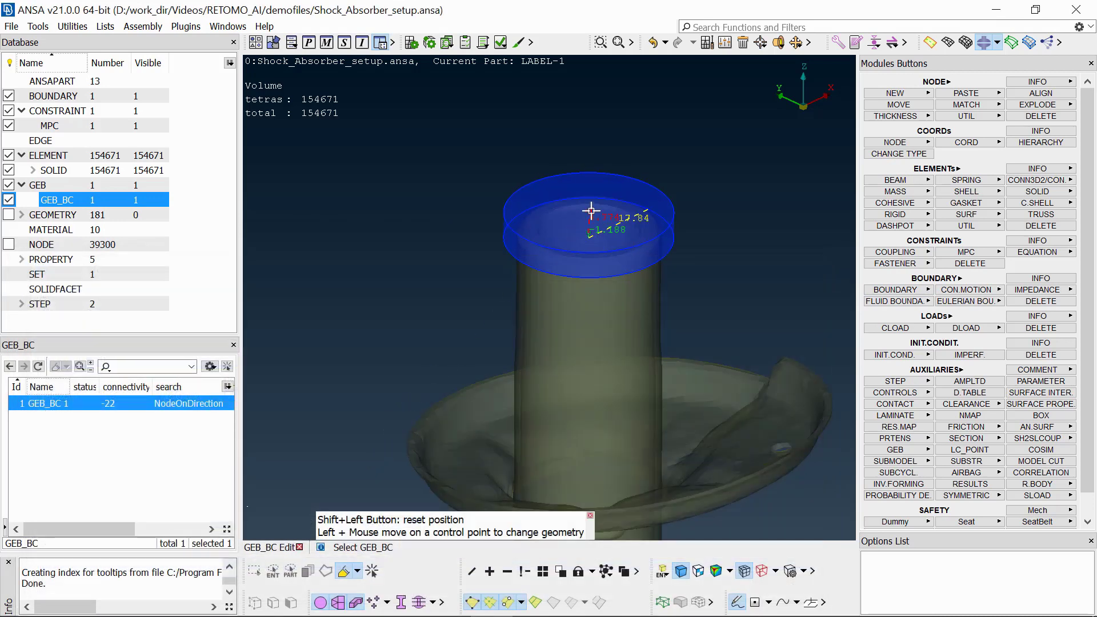
middle_click(490, 254)
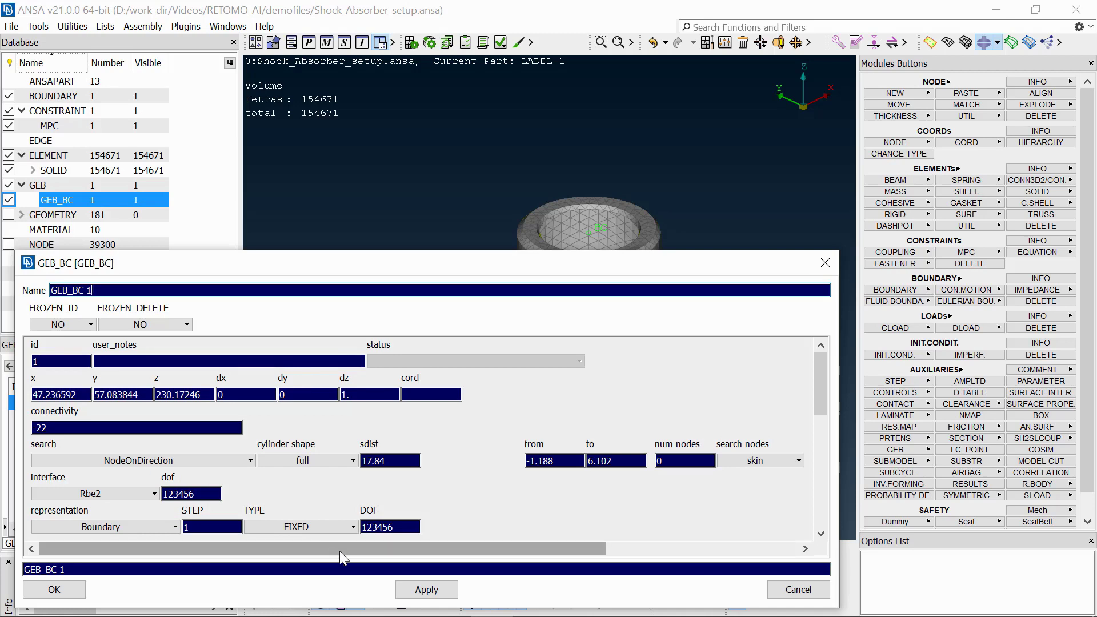
left_click(400, 591)
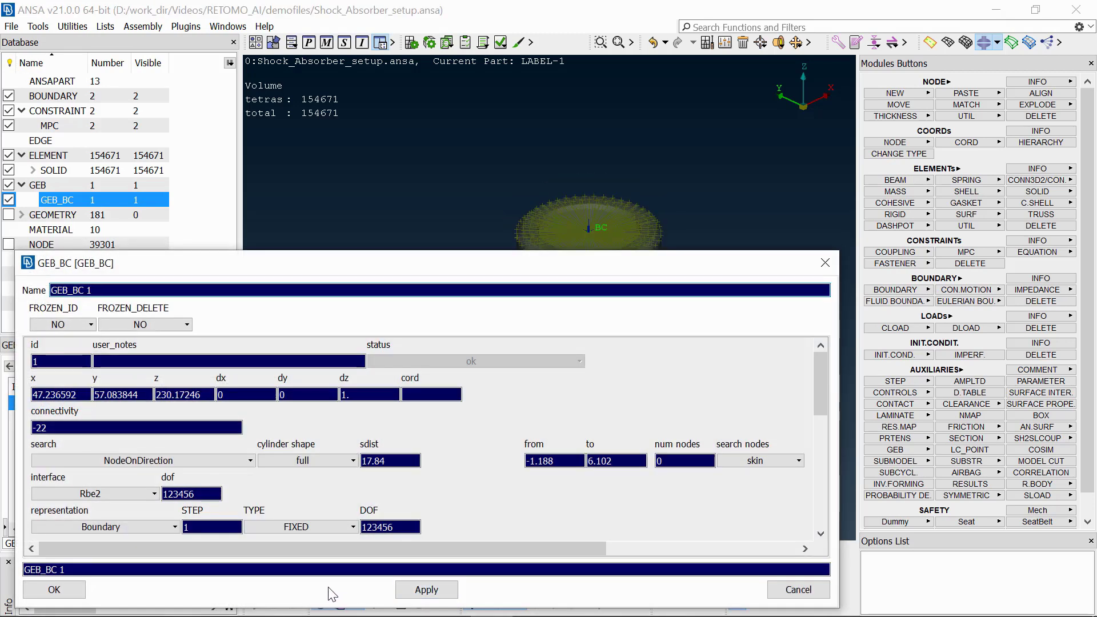
left_click(56, 590)
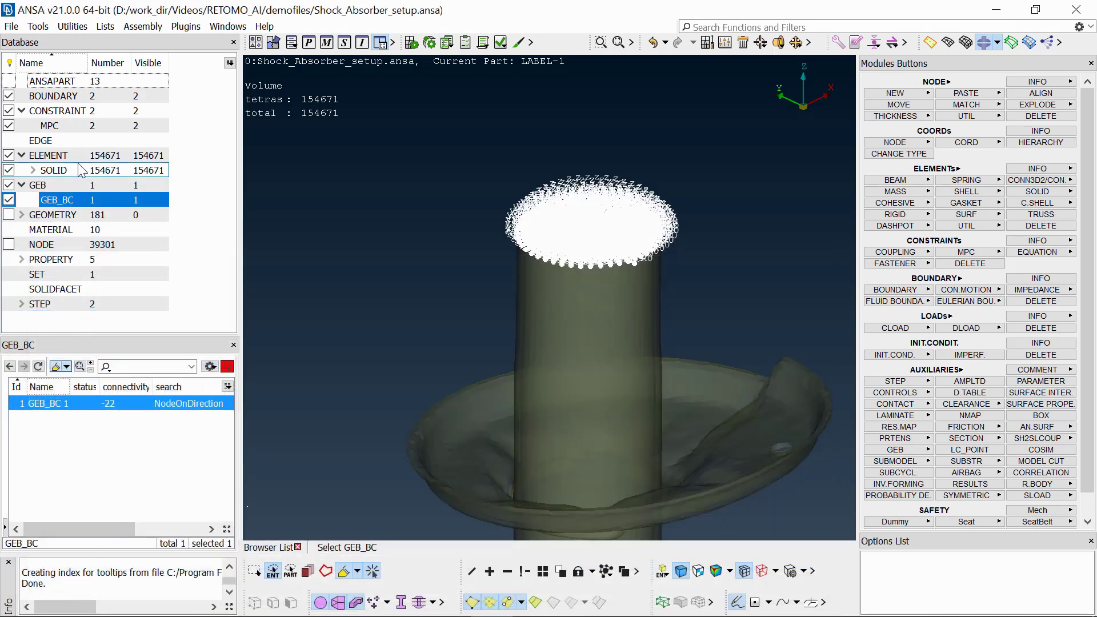
Review the second MPC constraint and boundary 2 on the tube top, then refit the model.
left_click(75, 126)
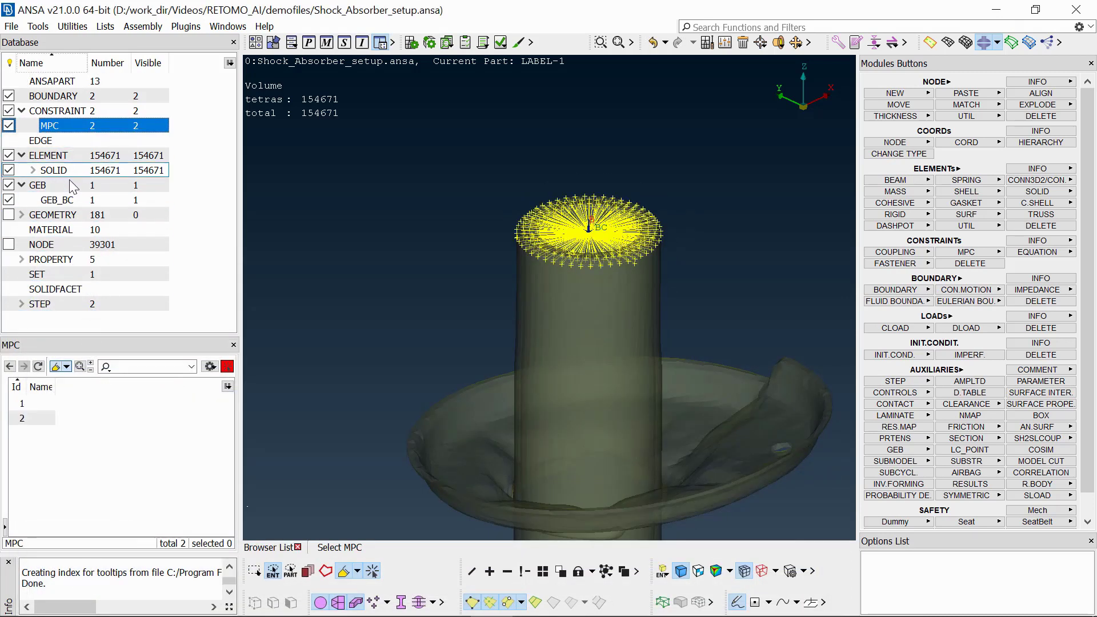
left_click(43, 418)
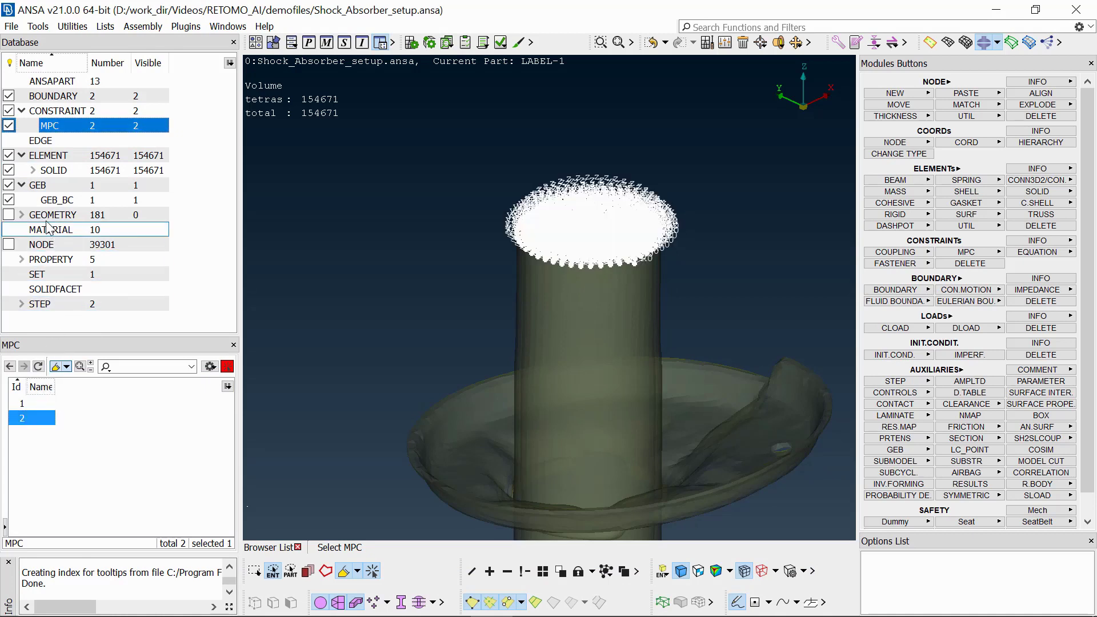
left_click(51, 96)
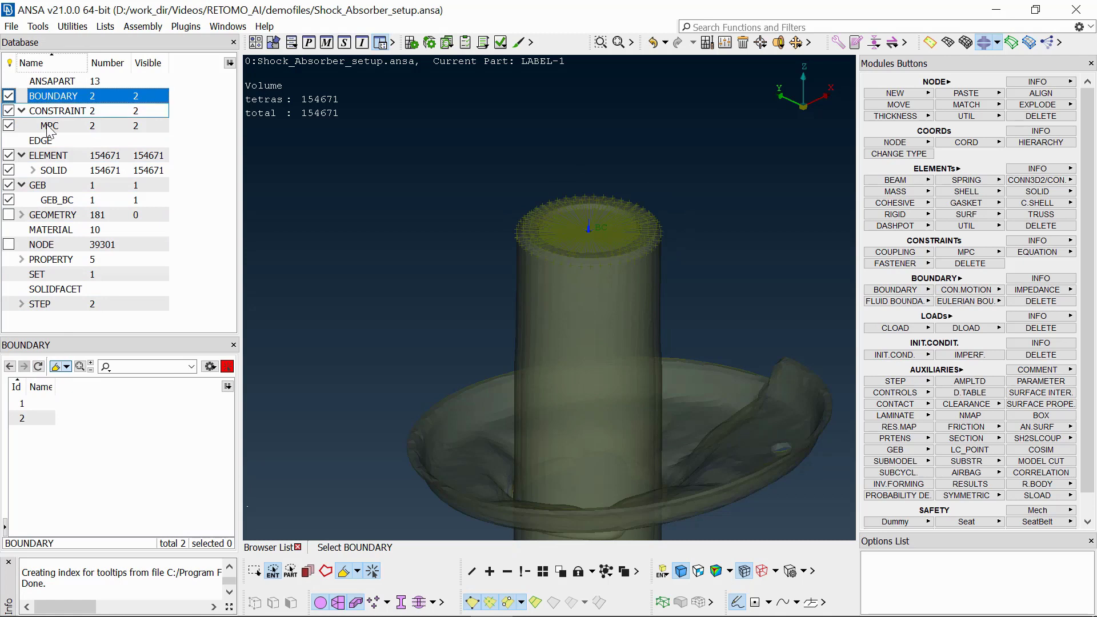
left_click(39, 419)
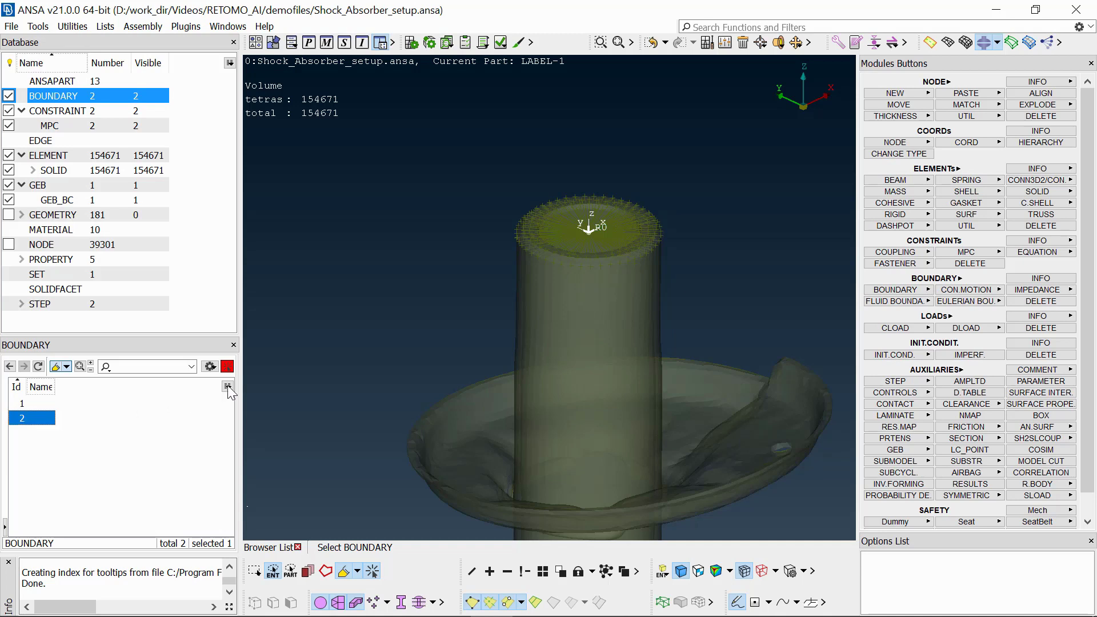
left_click(338, 355)
middle_click(338, 355)
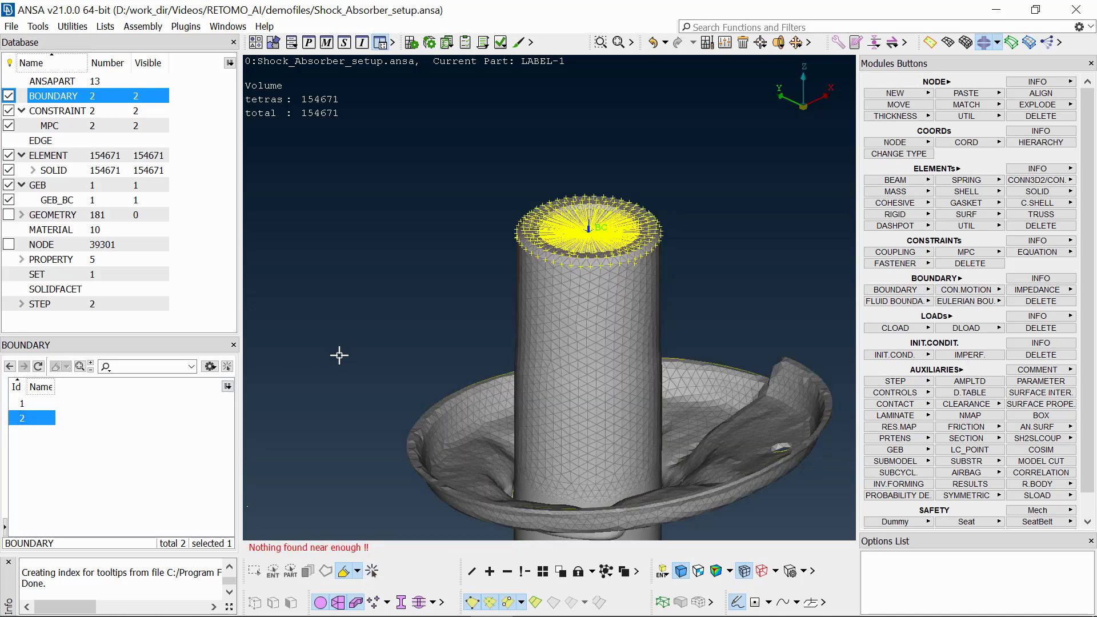
key("f")
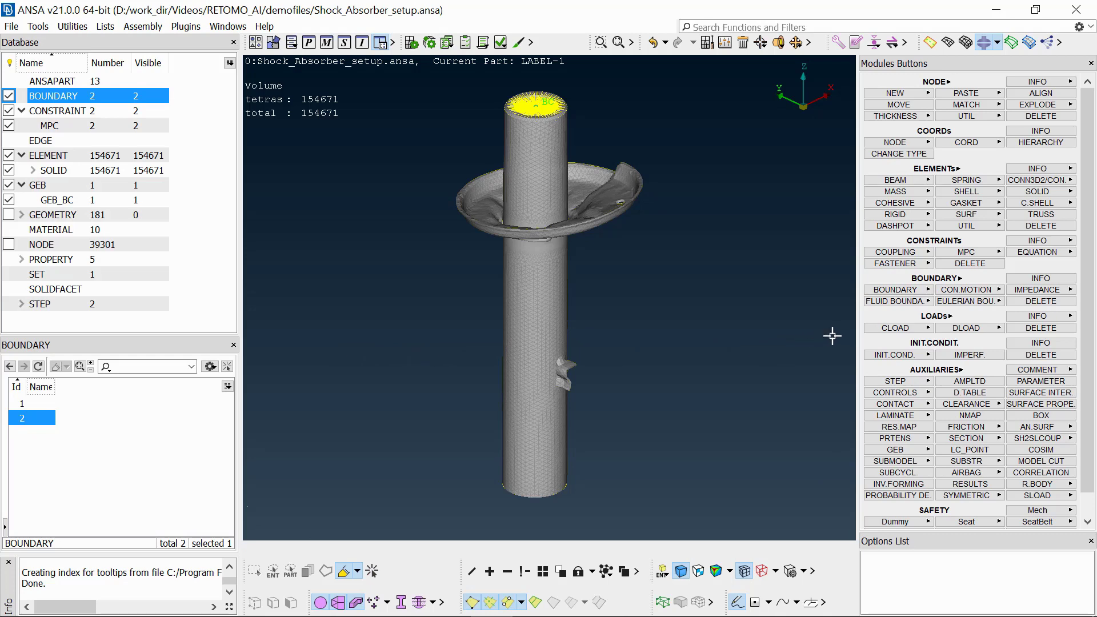
Create a distributed CLOAD of -980.66 in Fz on the SET_NODES_for_Load node set.
left_click(887, 330)
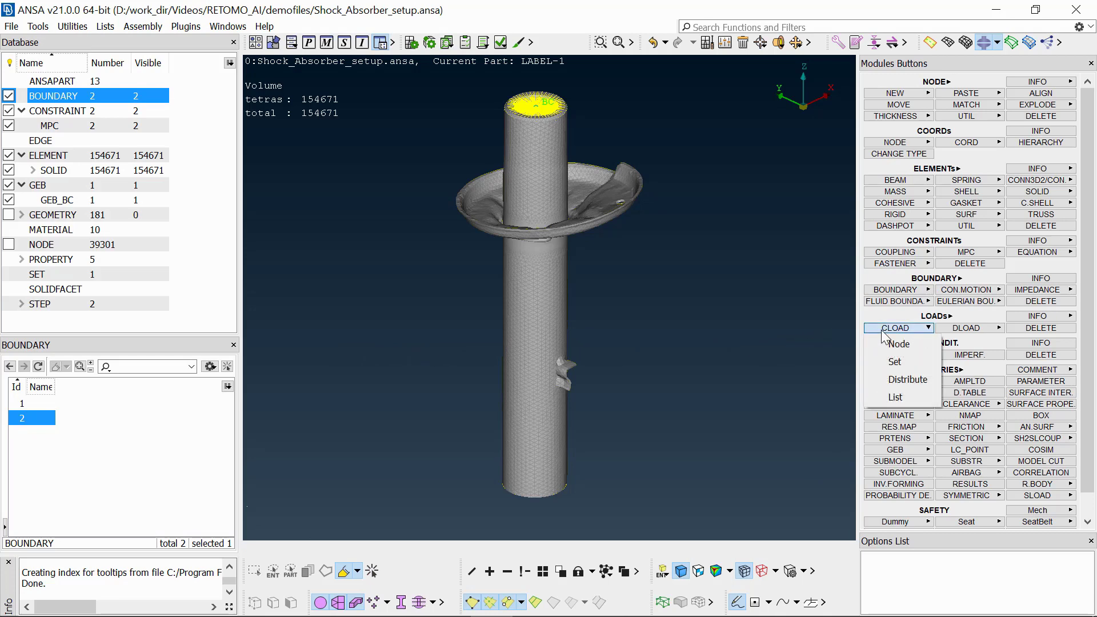
left_click(883, 360)
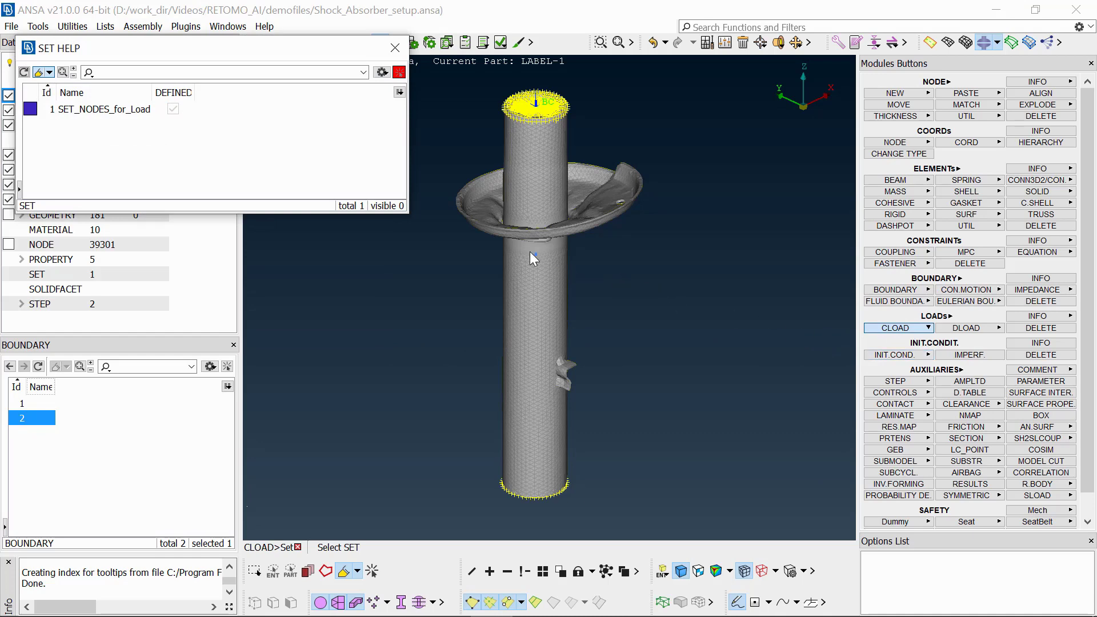
left_click(148, 111)
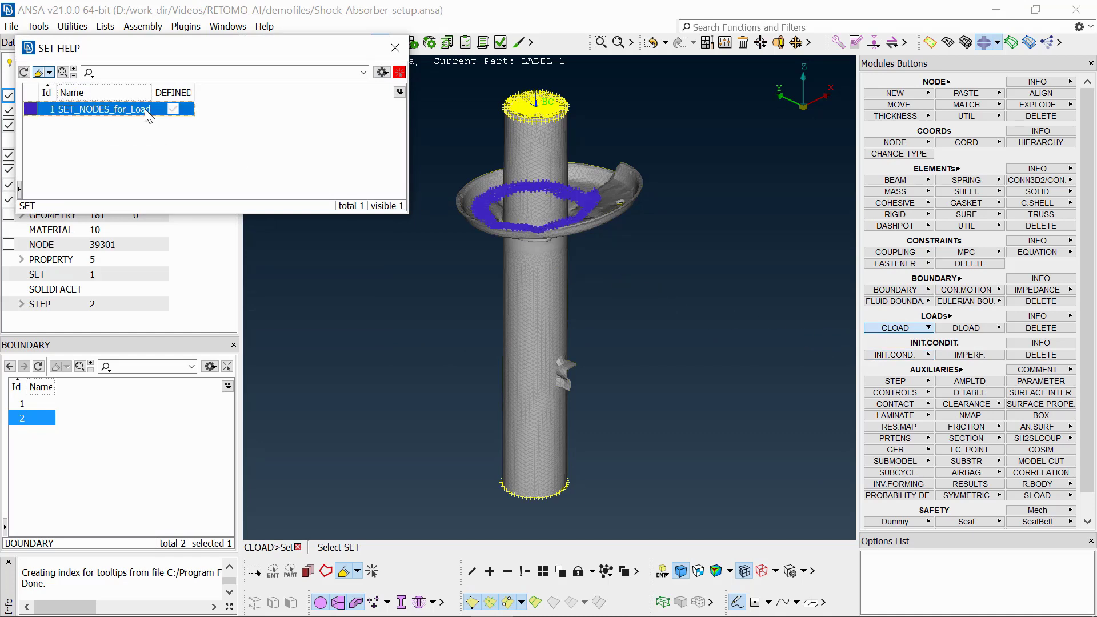
double_click(145, 109)
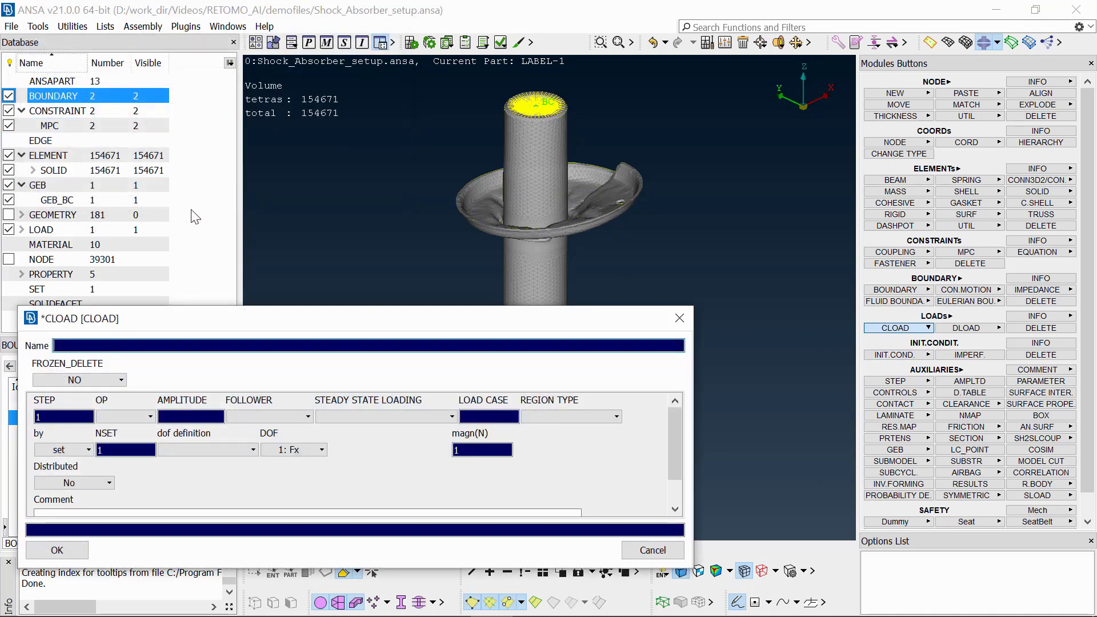
left_click(288, 451)
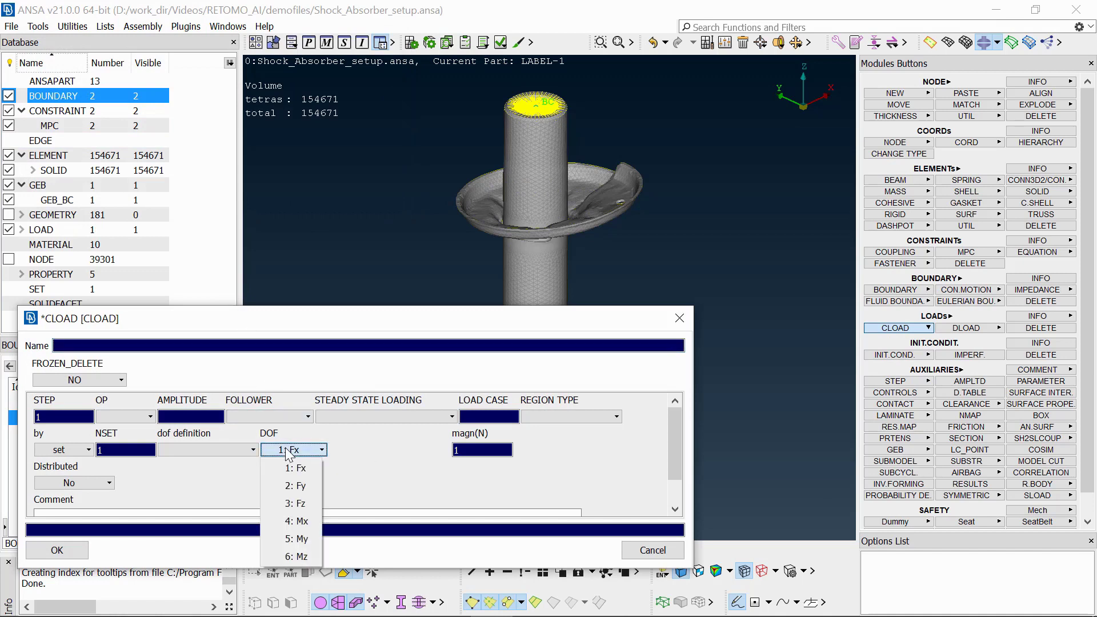
left_click(296, 503)
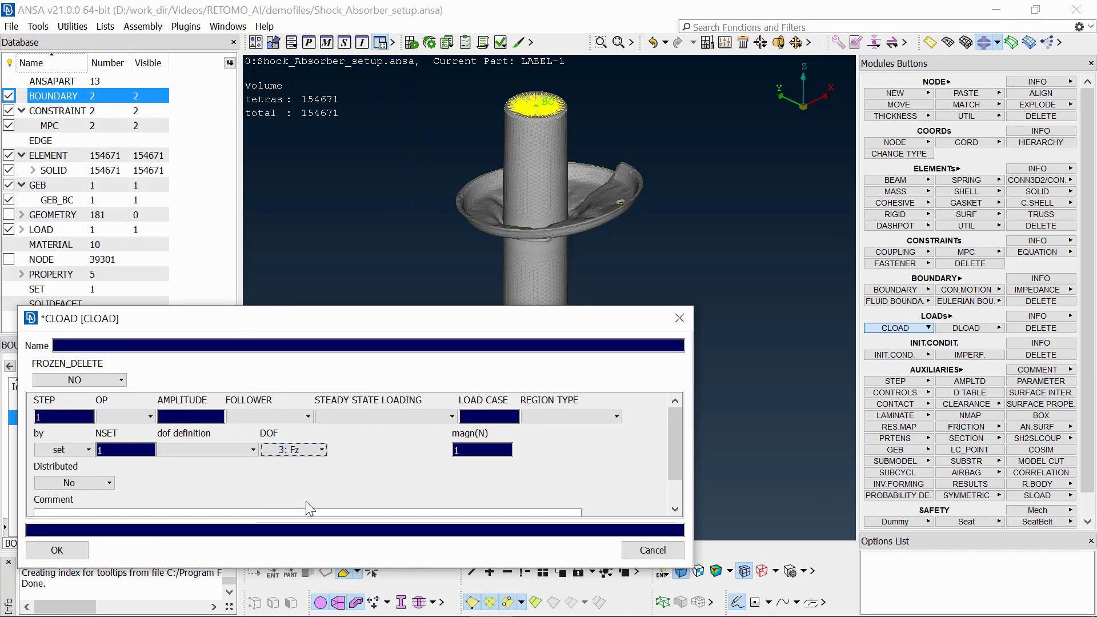
double_click(454, 449)
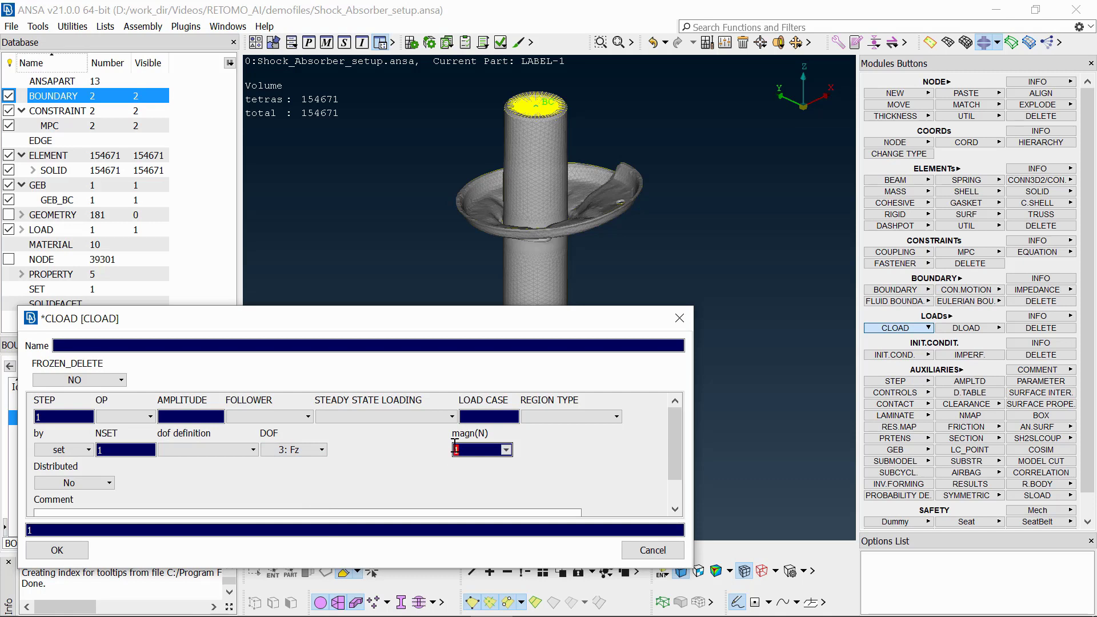
type("-980.6")
type("6")
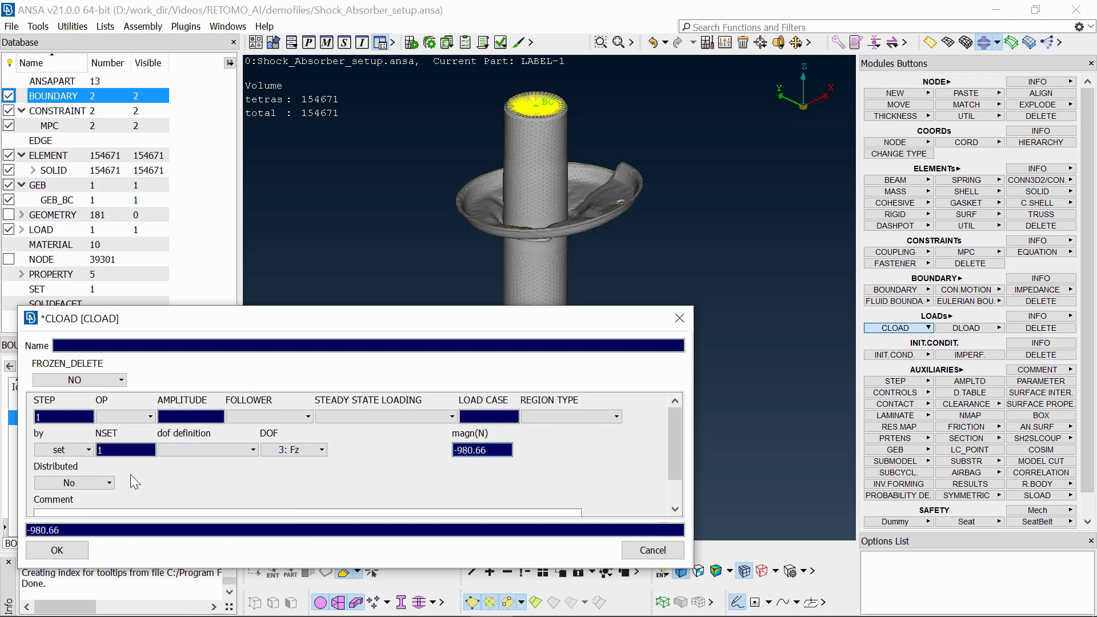
left_click(77, 482)
left_click(78, 517)
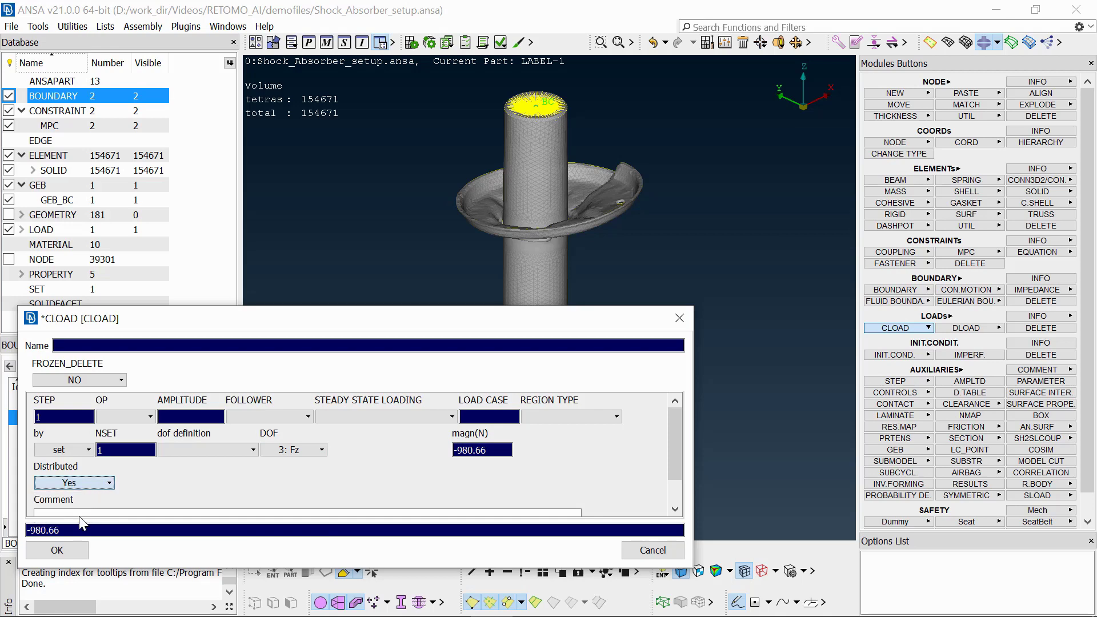
left_click(76, 553)
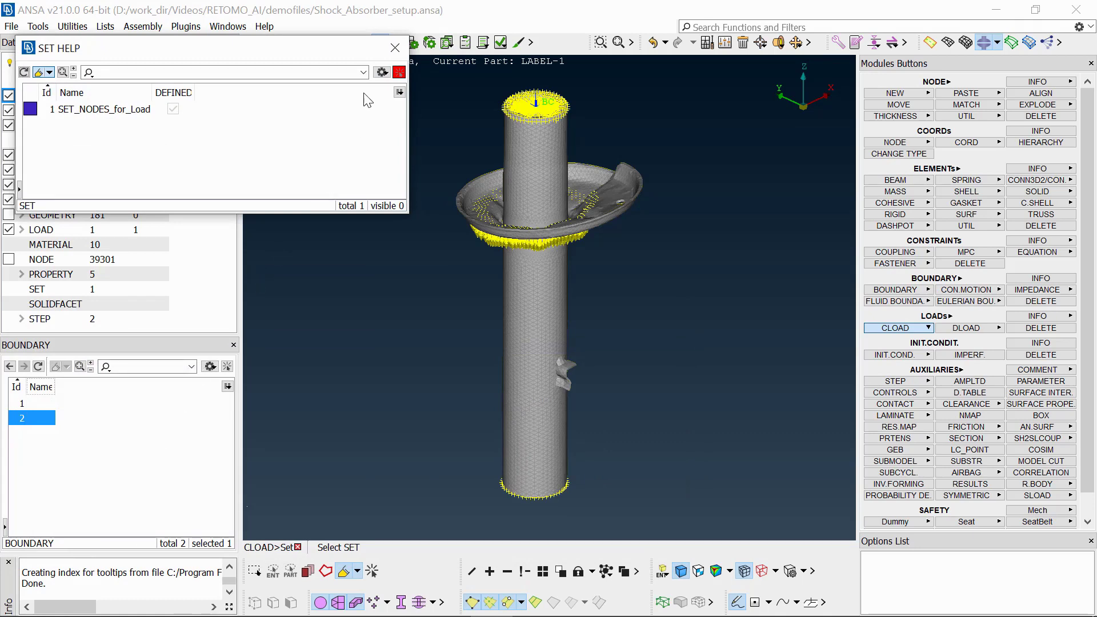
Set the current *STATIC step's parameters to TIME INC 0.1 and TIME PER 1.
left_click(395, 47)
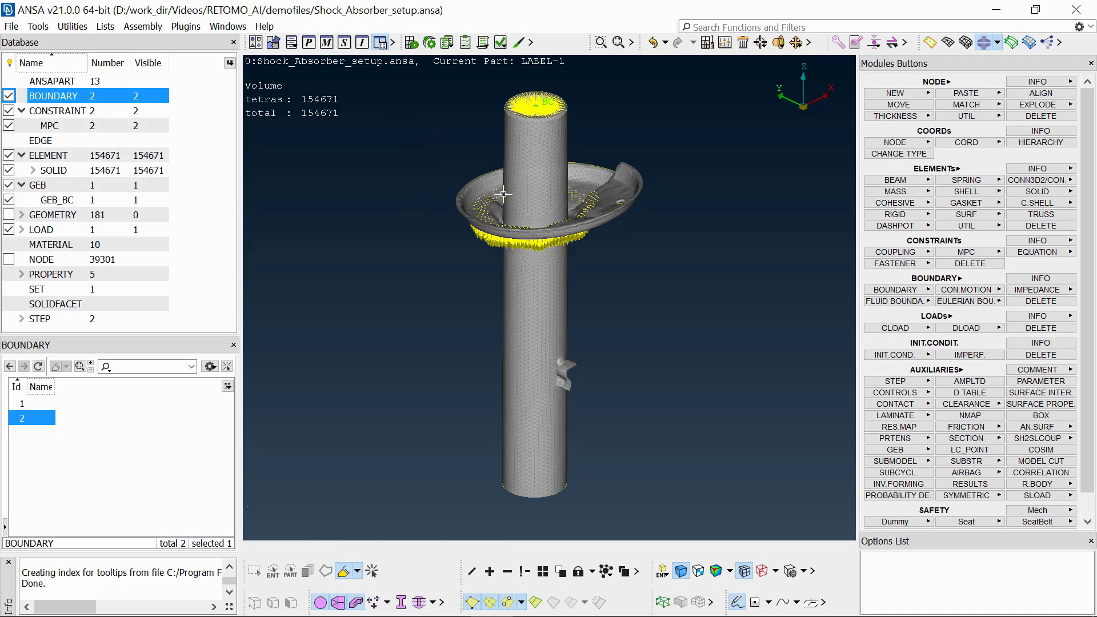
left_click(871, 381)
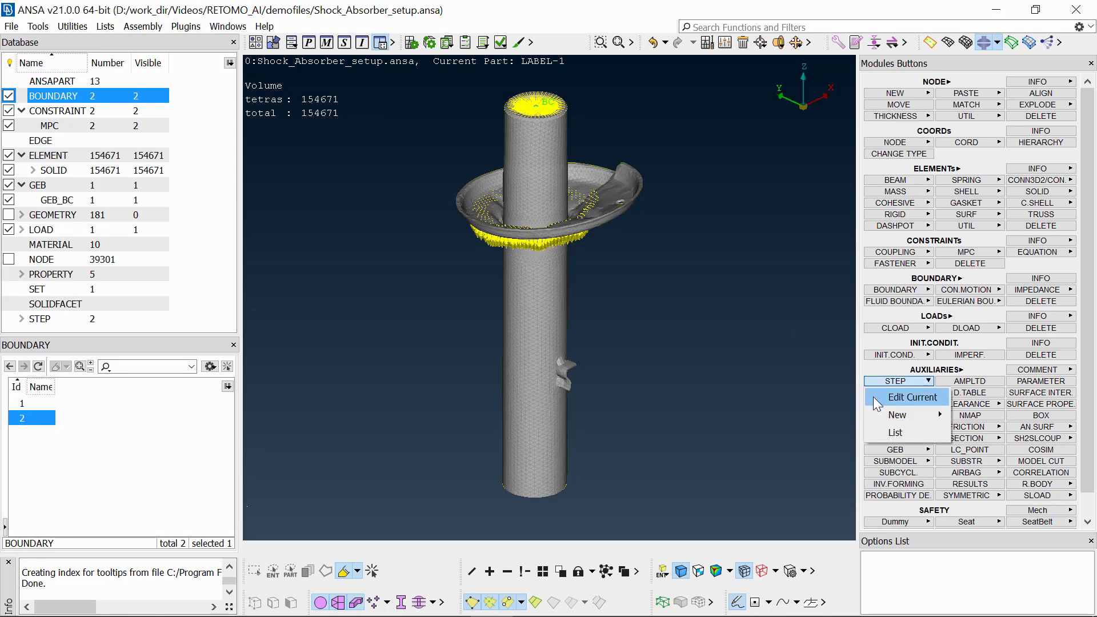
left_click(876, 398)
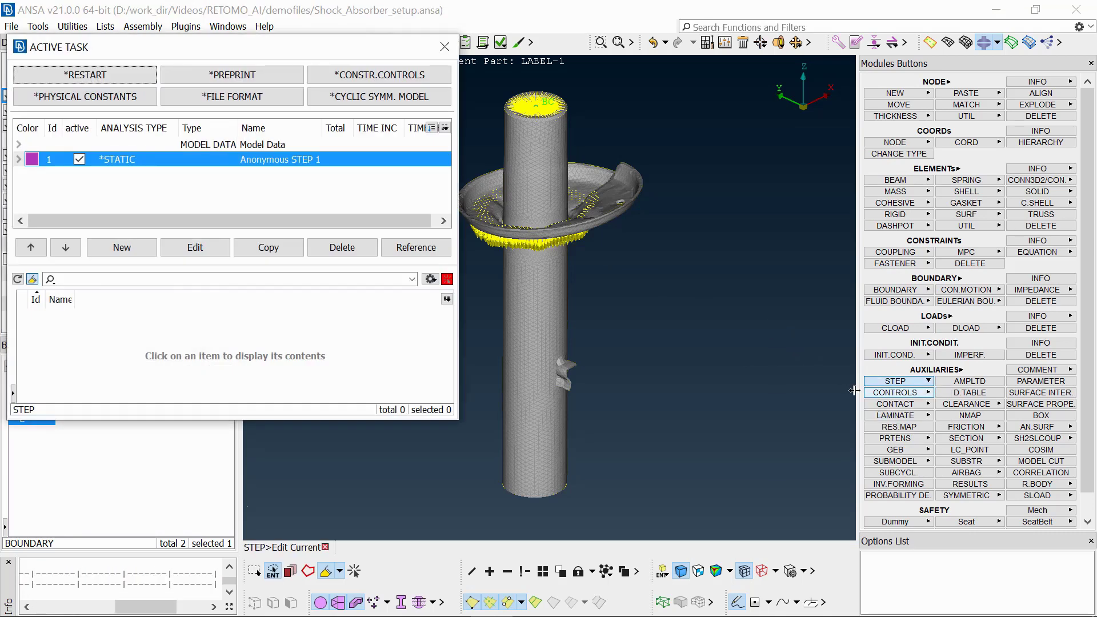
double_click(355, 160)
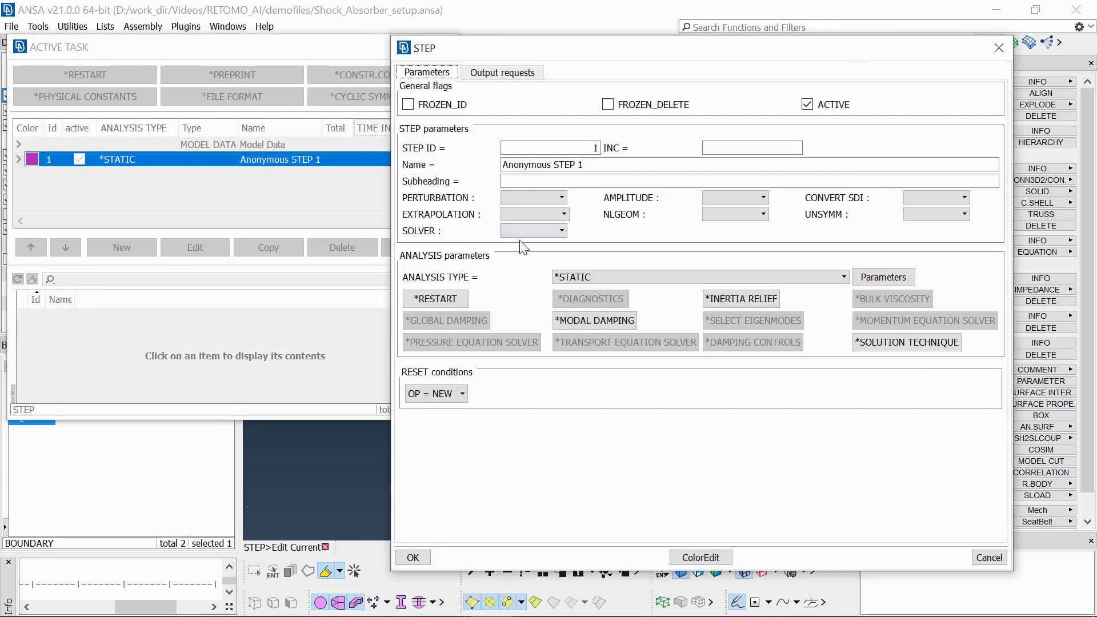
left_click(856, 282)
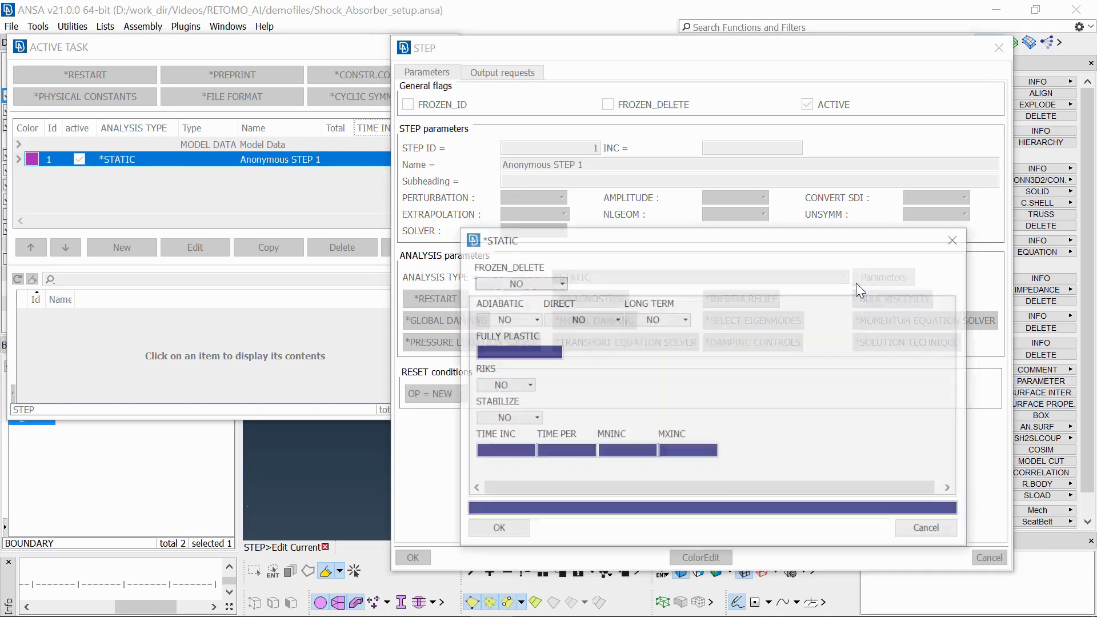
left_click(524, 451)
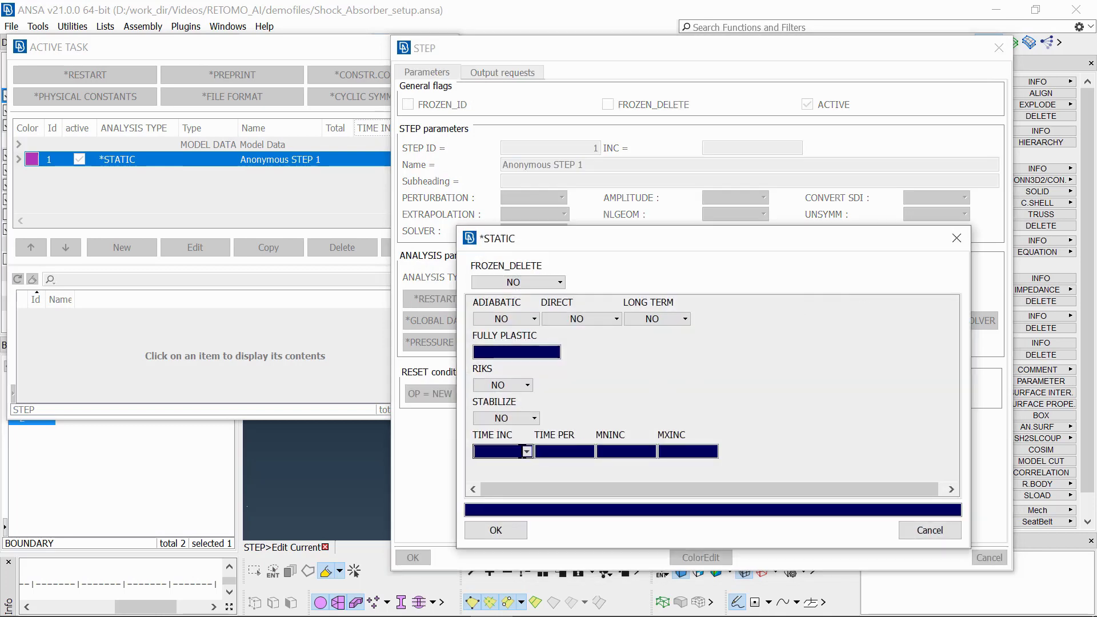
type("0.1")
key("Tab")
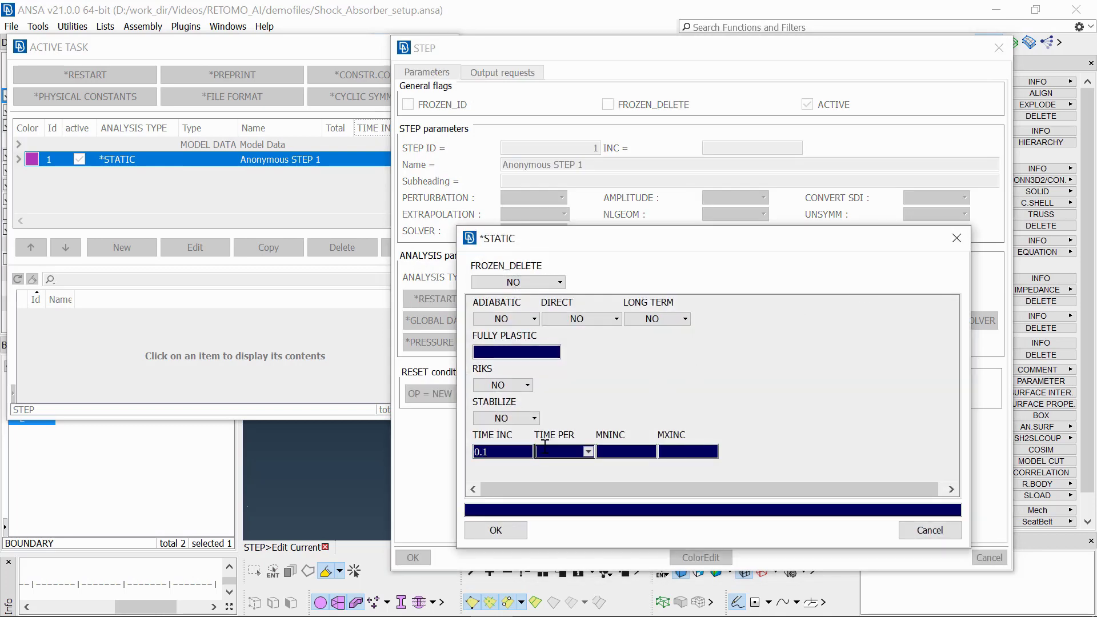
type("1")
left_click(511, 530)
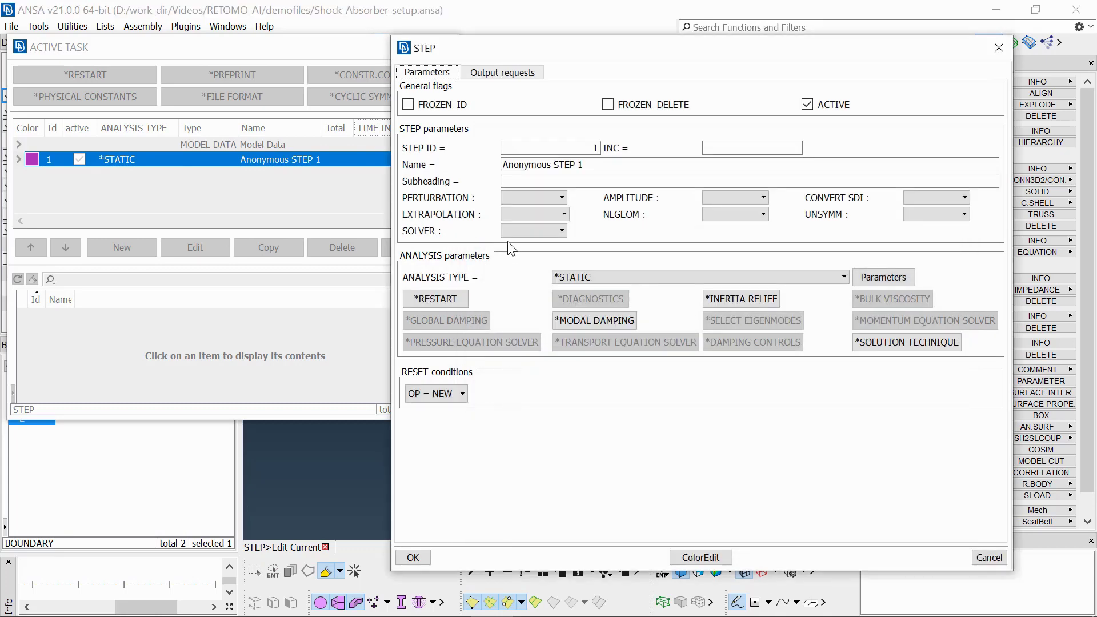
Add a *NODE OUTPUT request for displacement U to the static step.
left_click(503, 84)
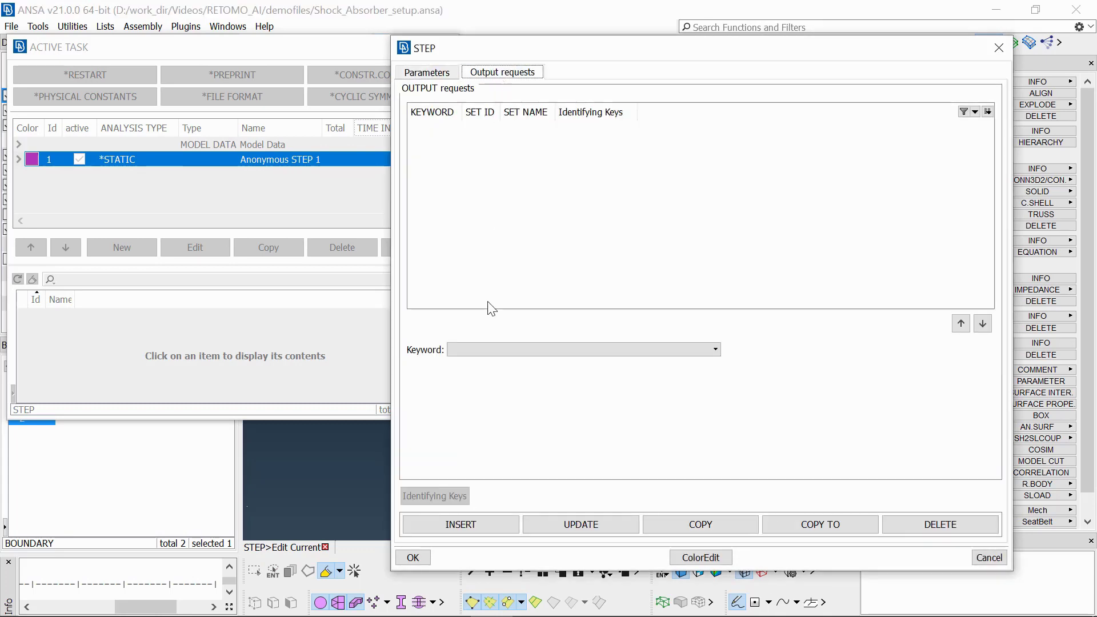
left_click(483, 343)
scroll(485, 373, "down", 1)
scroll(485, 373, "down", 1)
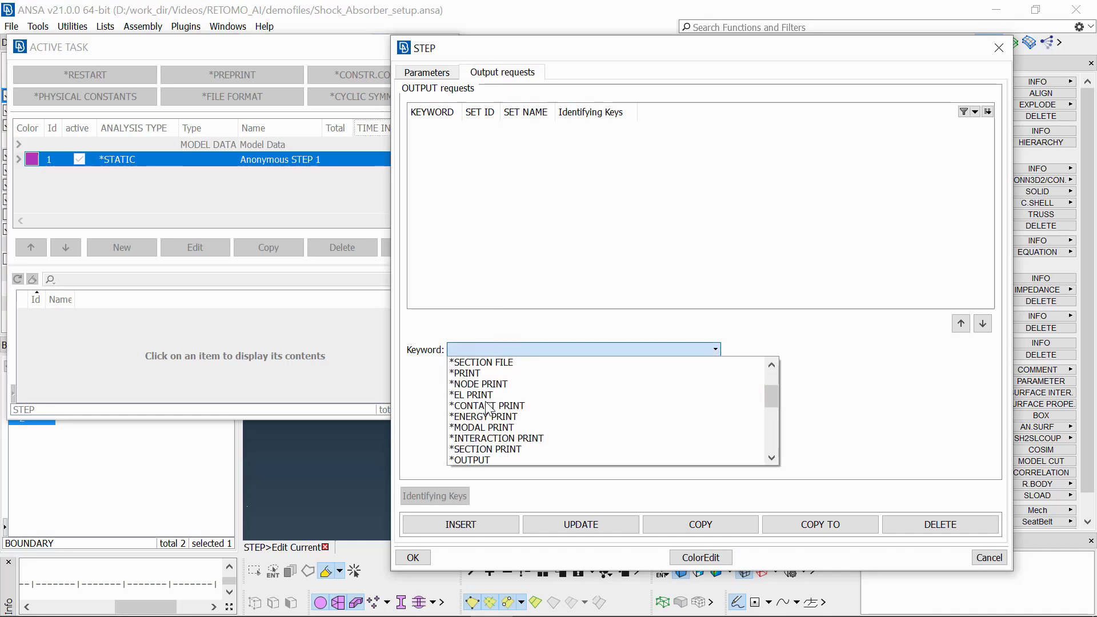
scroll(485, 372, "down", 1)
left_click(489, 438)
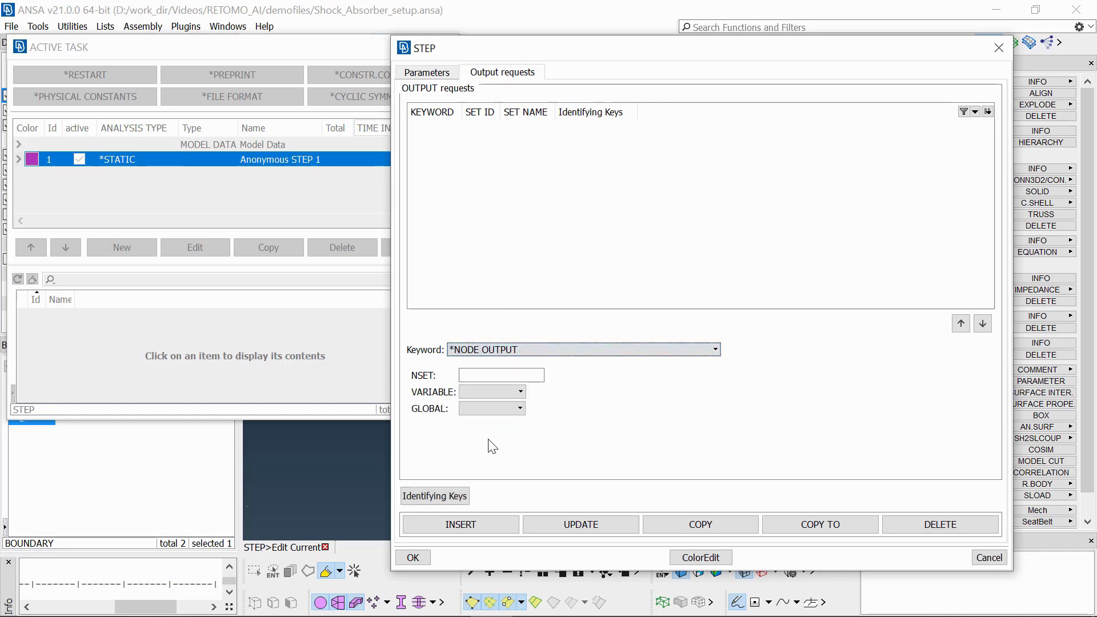
left_click(456, 499)
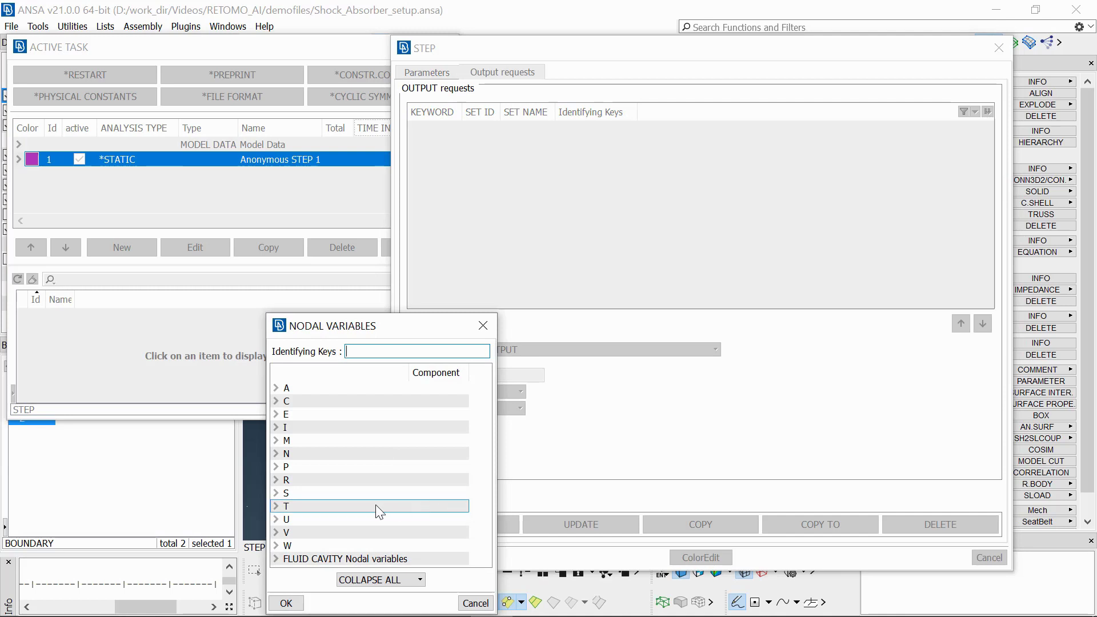
left_click(275, 518)
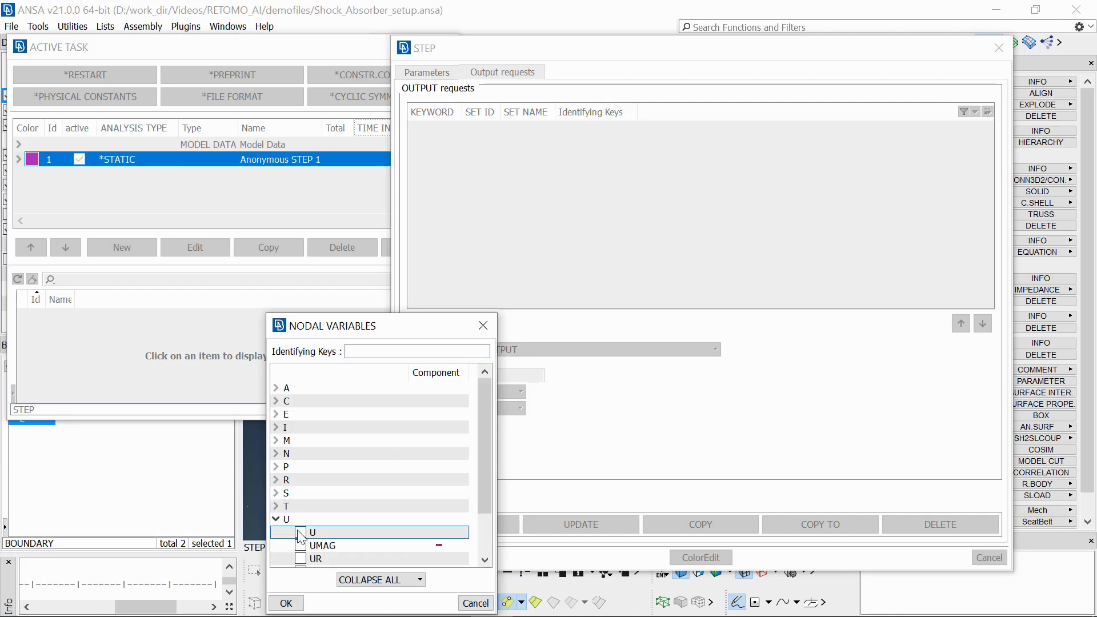
left_click(285, 532)
left_click(285, 603)
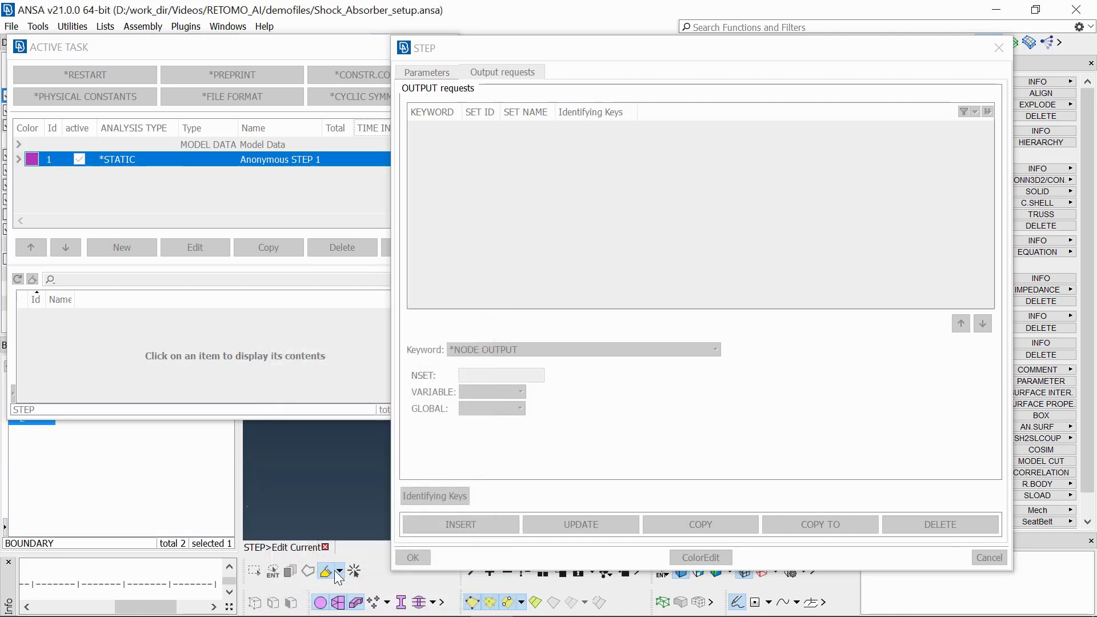
left_click(436, 526)
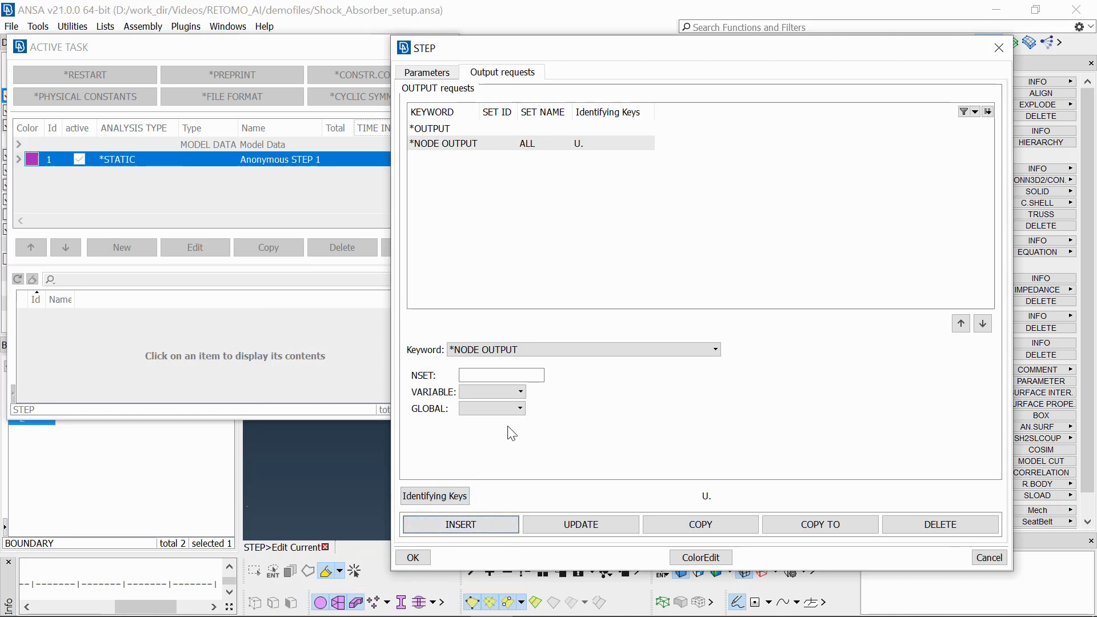
Add an *ELEMENT OUTPUT request for stress S and accept the step settings.
left_click(561, 348)
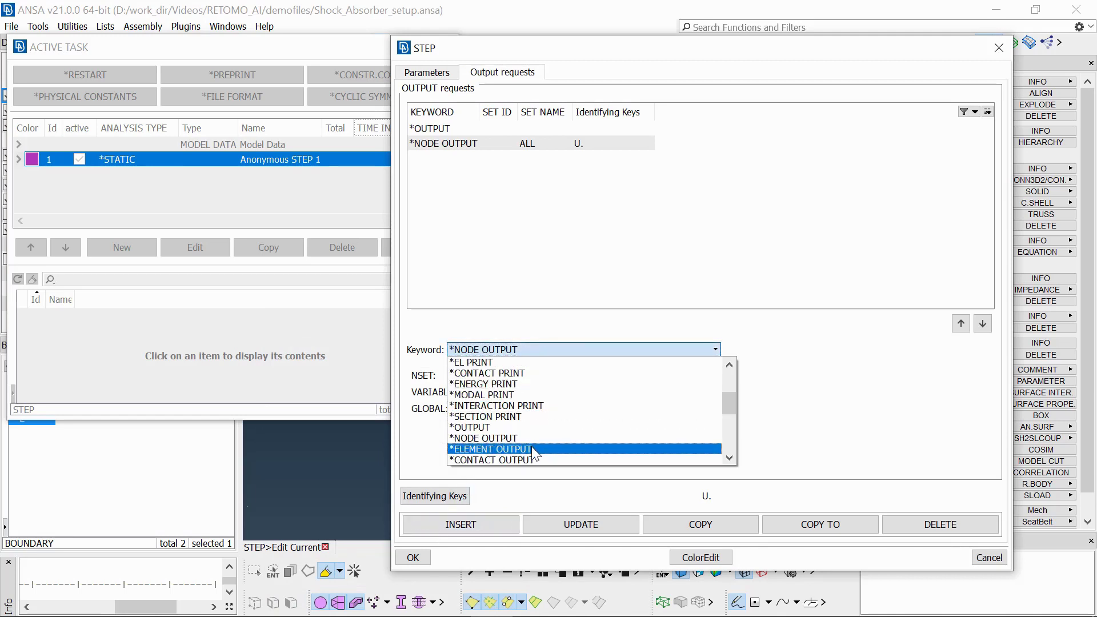
left_click(531, 446)
left_click(437, 496)
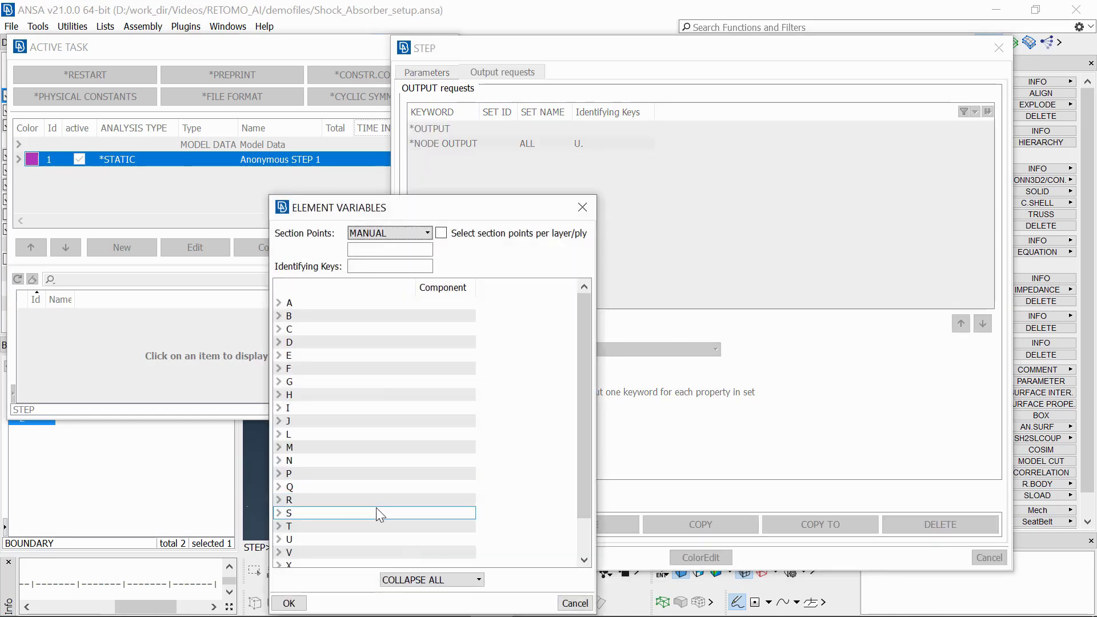
left_click(279, 513)
left_click(303, 525)
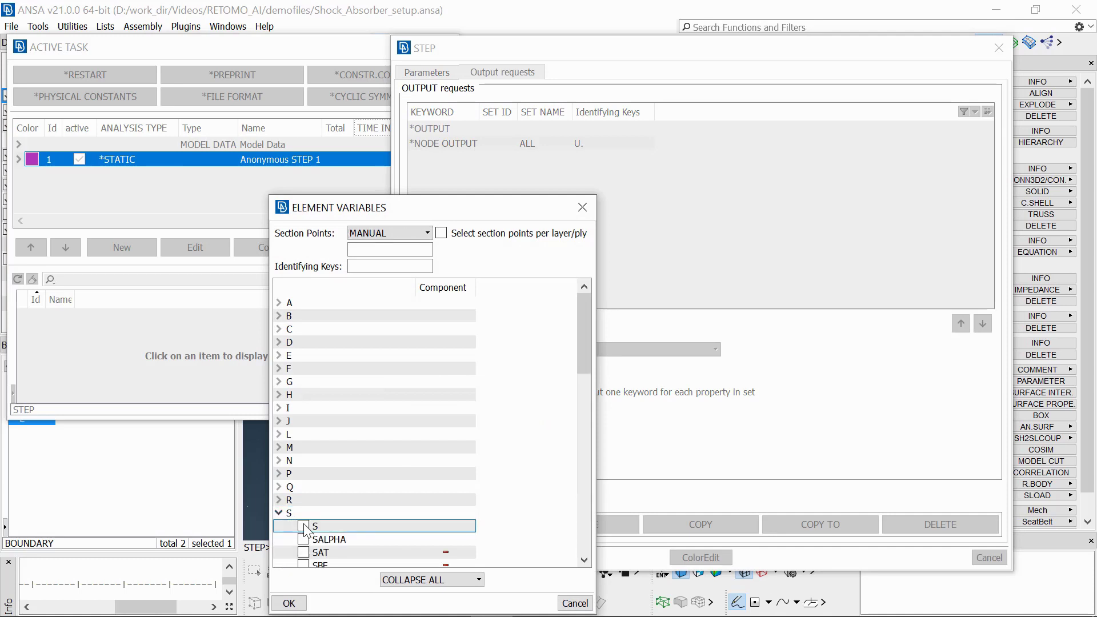
left_click(288, 603)
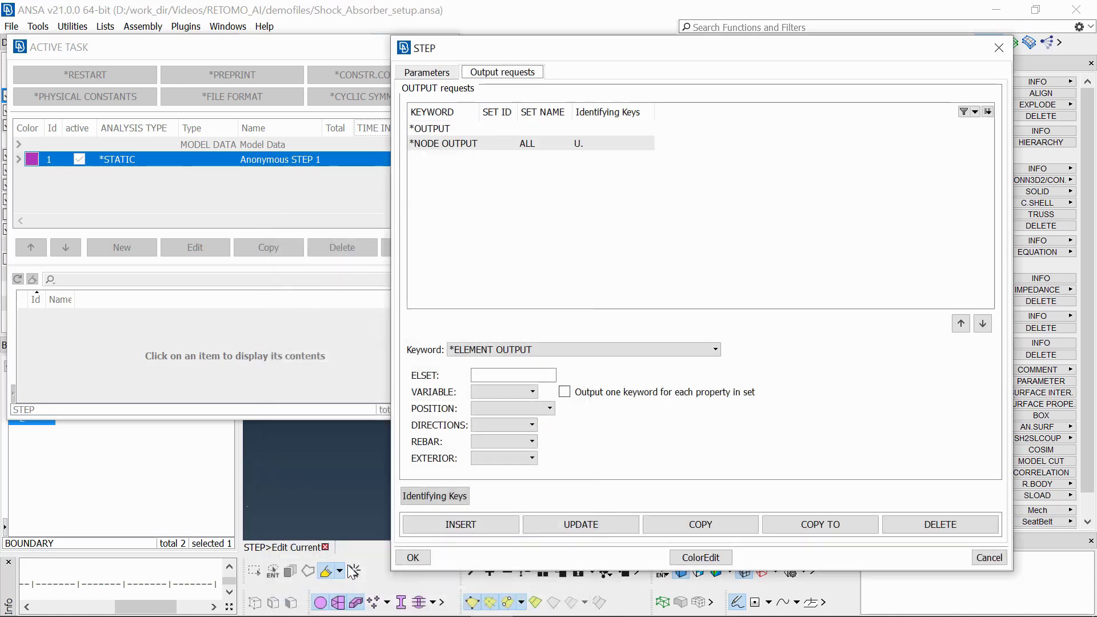
left_click(426, 526)
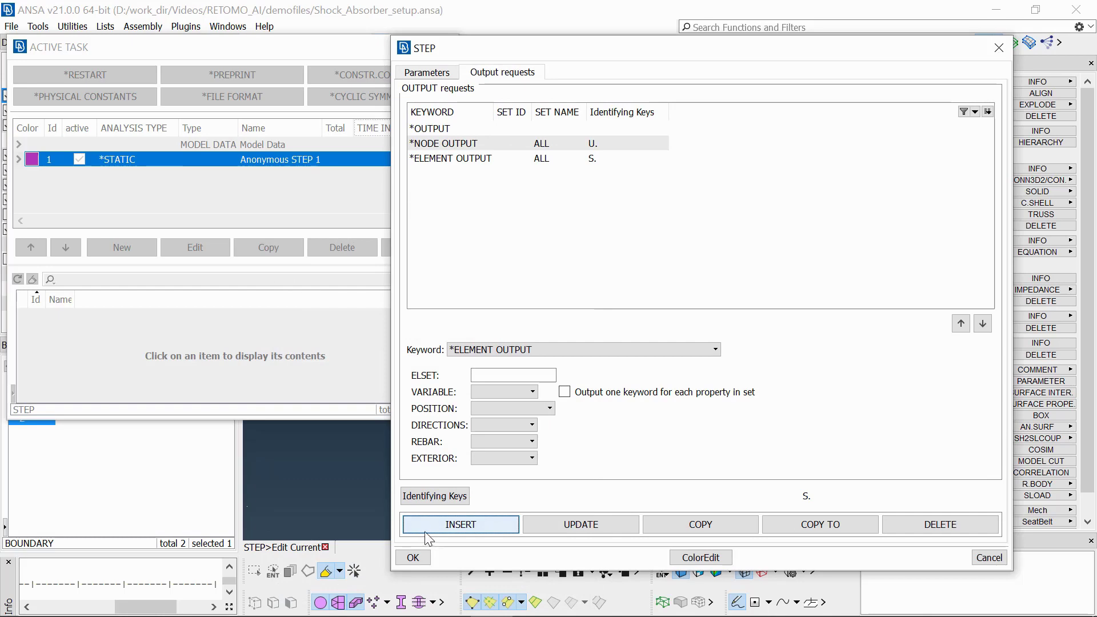
left_click(414, 557)
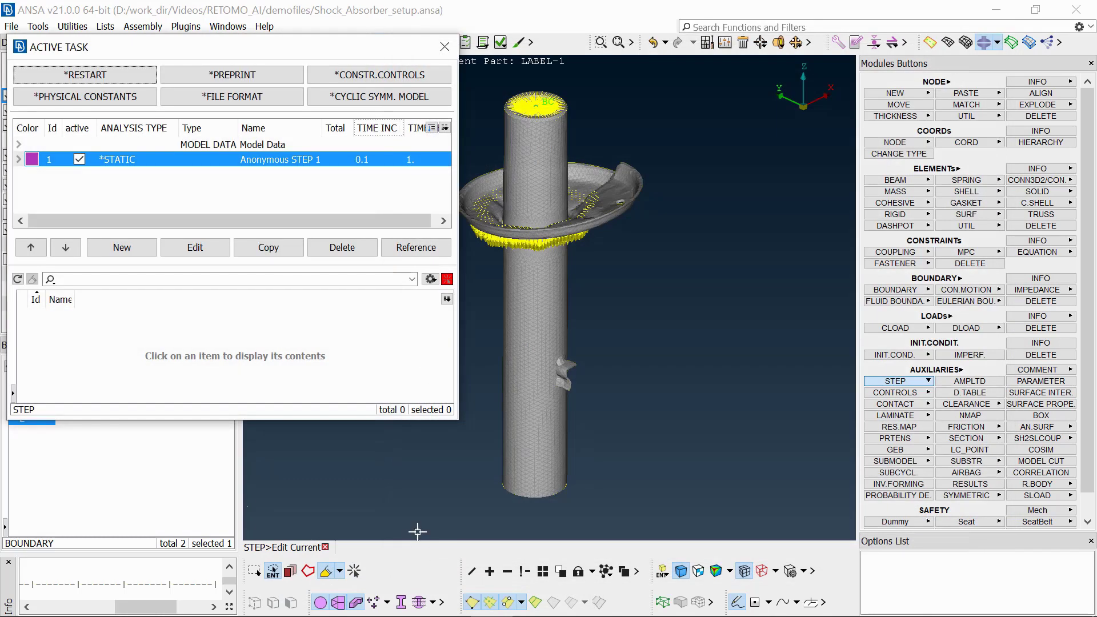
Execute the ABAQUS checks template in the Checks Manager and close the results.
left_click(447, 48)
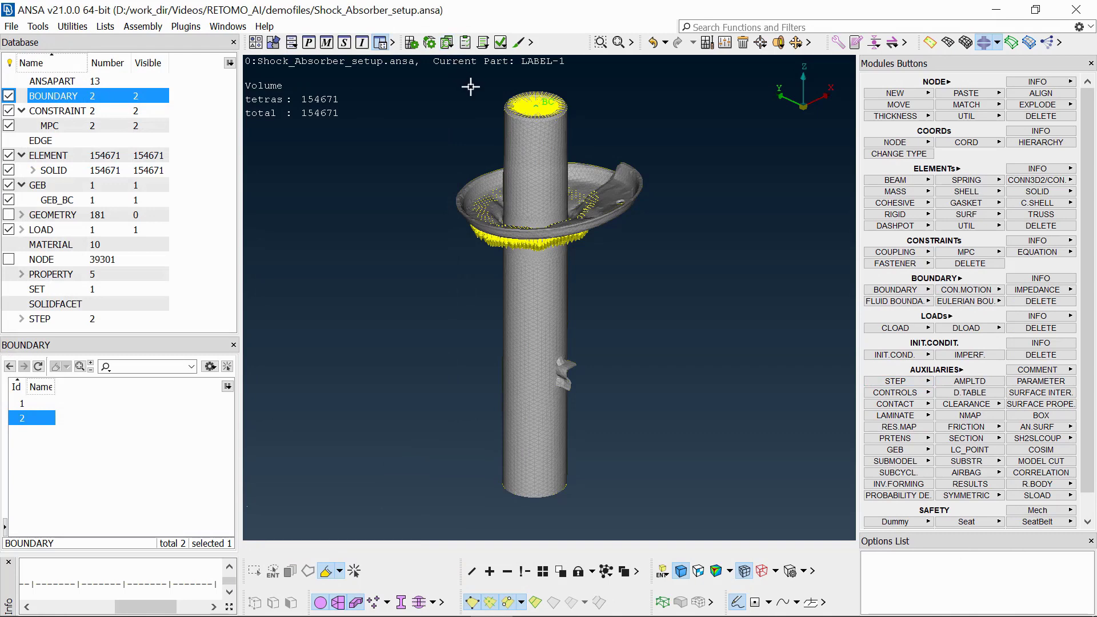
left_click(501, 43)
left_click(541, 13)
double_click(181, 262)
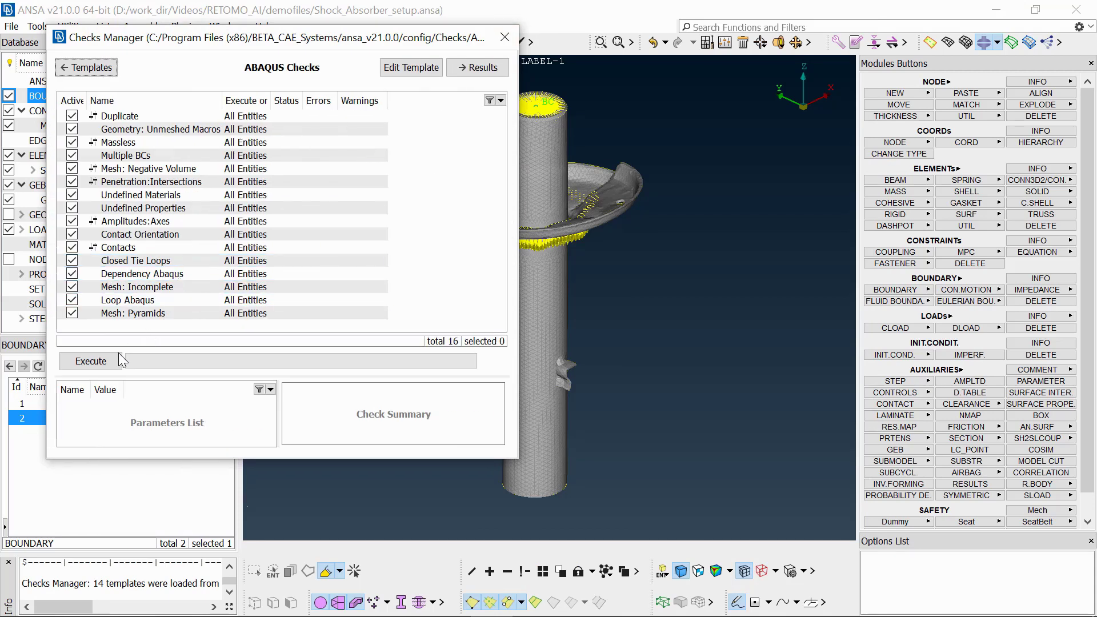
left_click(118, 360)
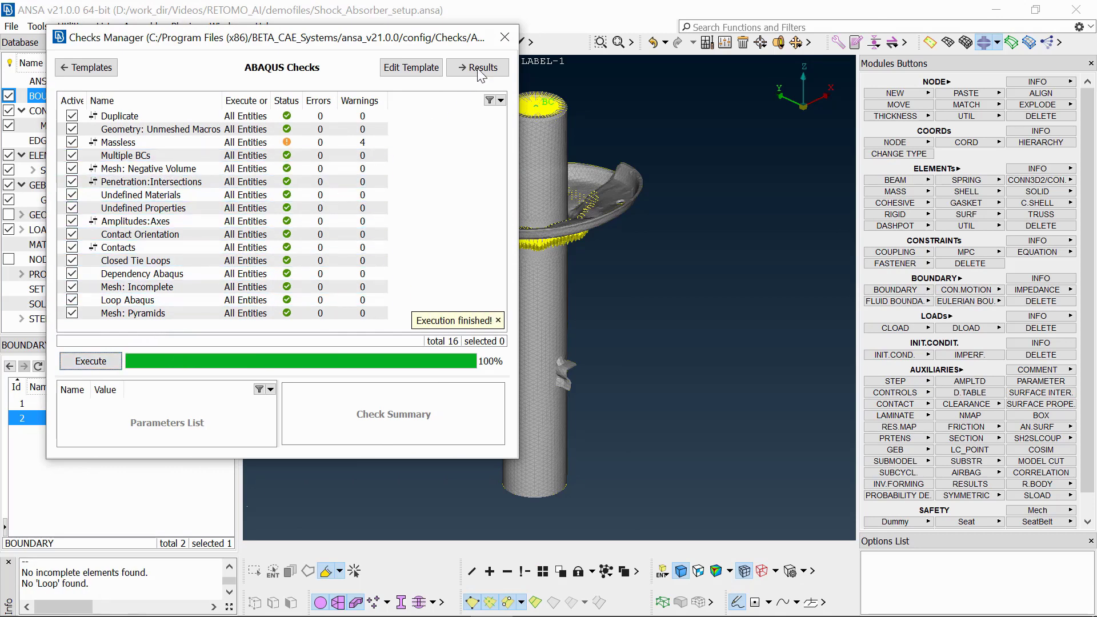
left_click(503, 39)
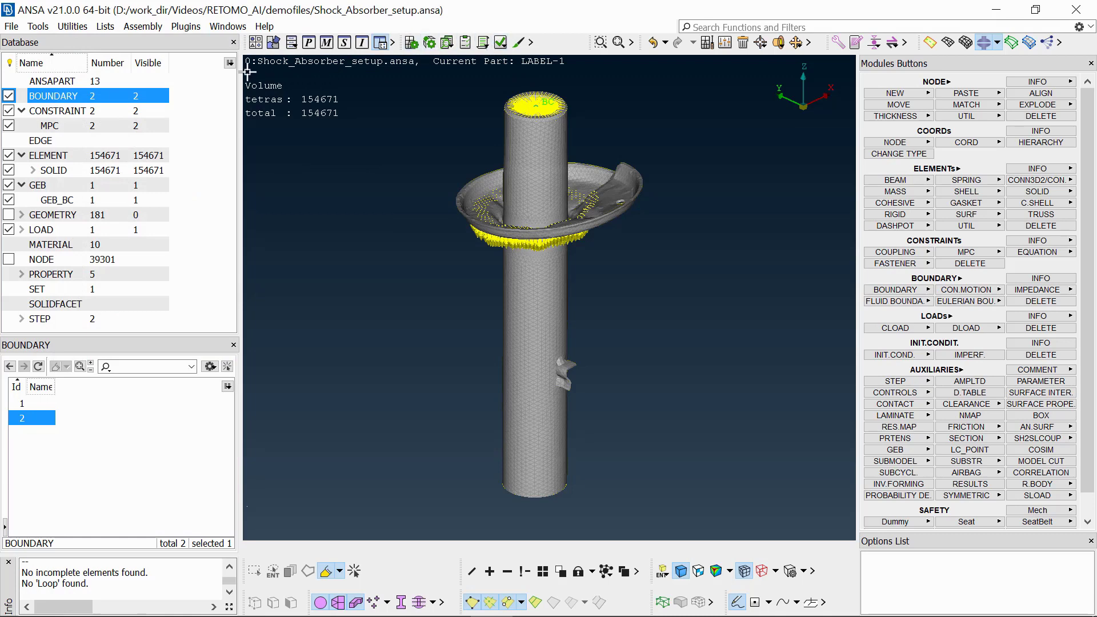
Export the model to ABAQUS as Shock_Absorber_setup.inp, accepting the output parameters.
left_click(12, 26)
mouse_move(39, 160)
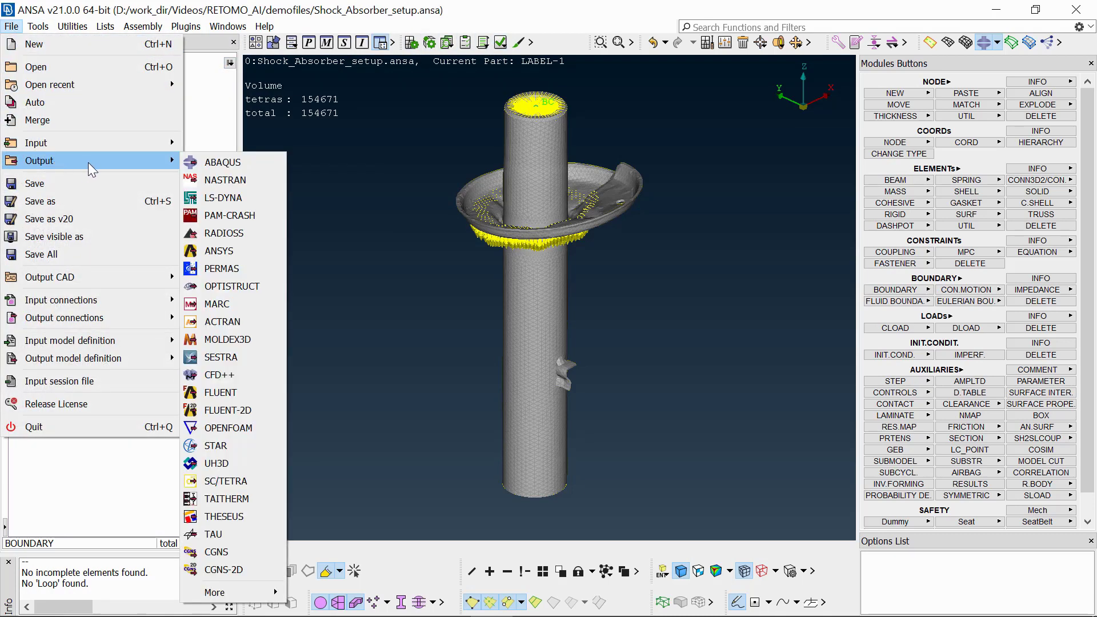
left_click(218, 162)
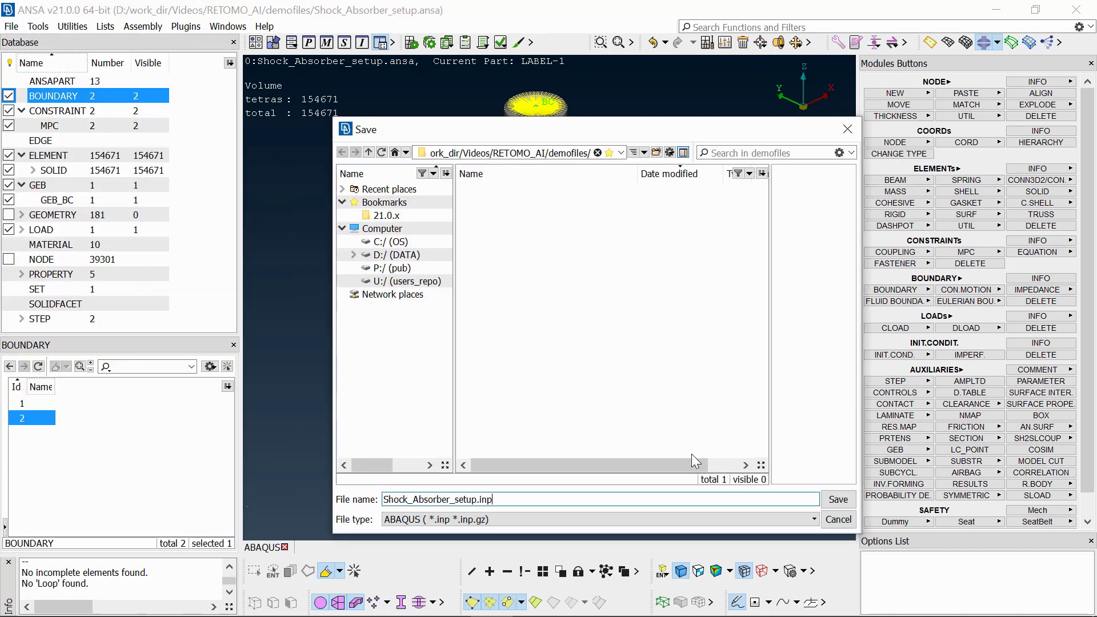
left_click(829, 497)
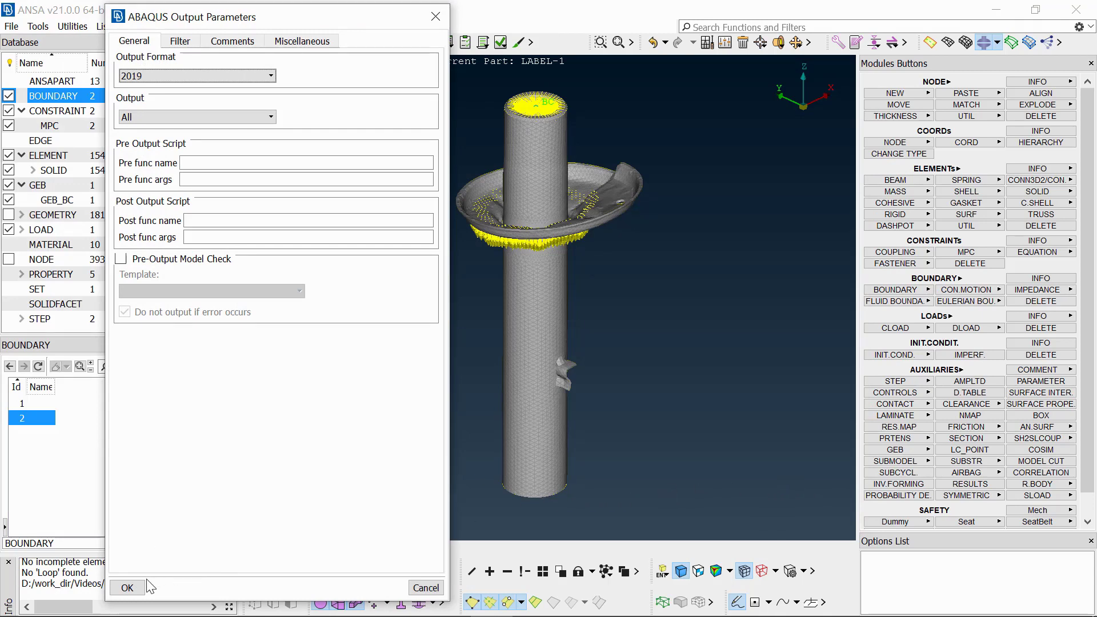
left_click(136, 589)
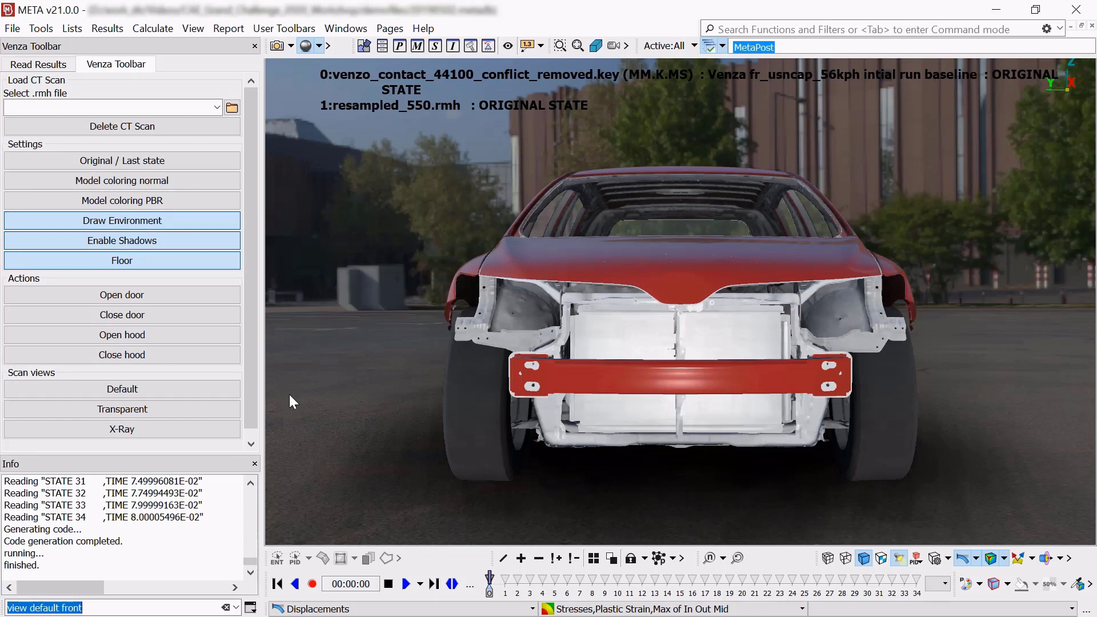
Load resampled_550.rmh, orbit to an angled view of both cars, and play the animation.
left_click(231, 108)
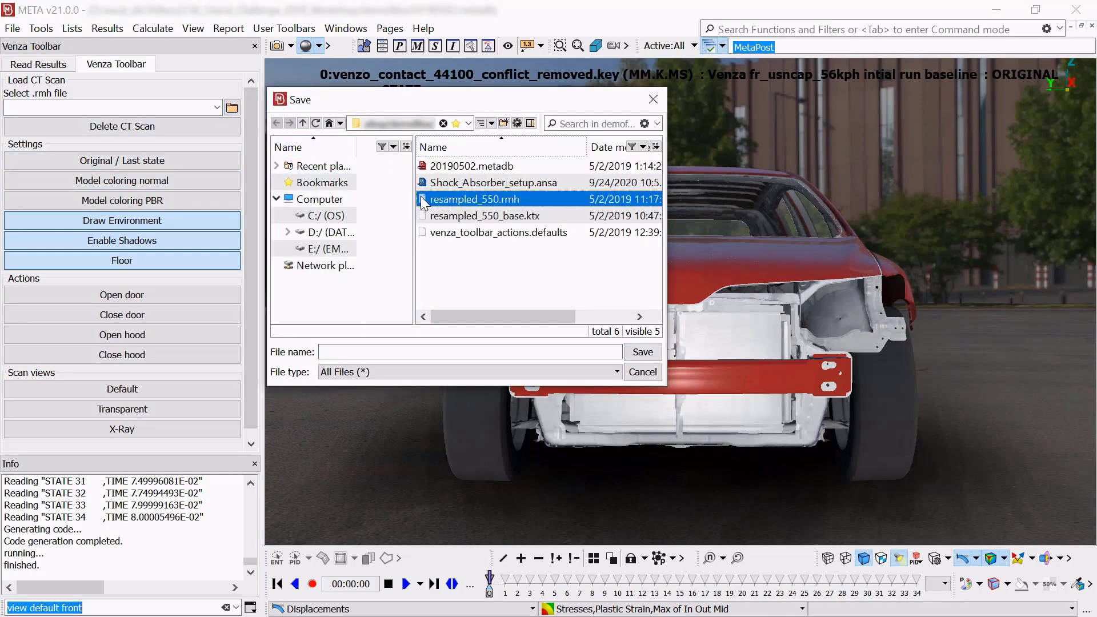
left_click(642, 352)
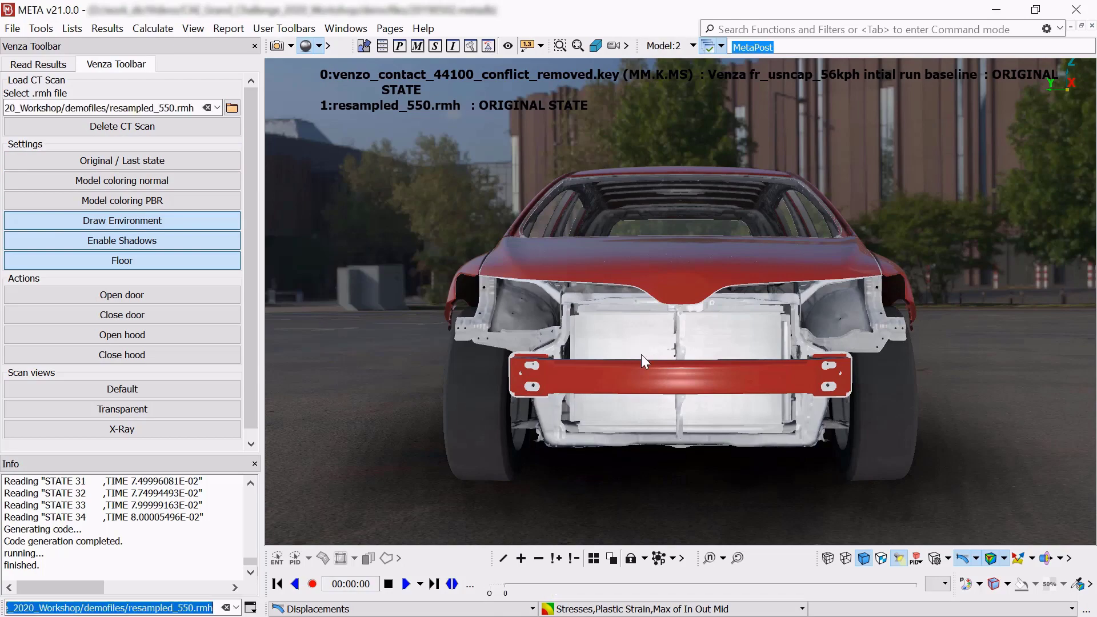
scroll(641, 354, "down", 2)
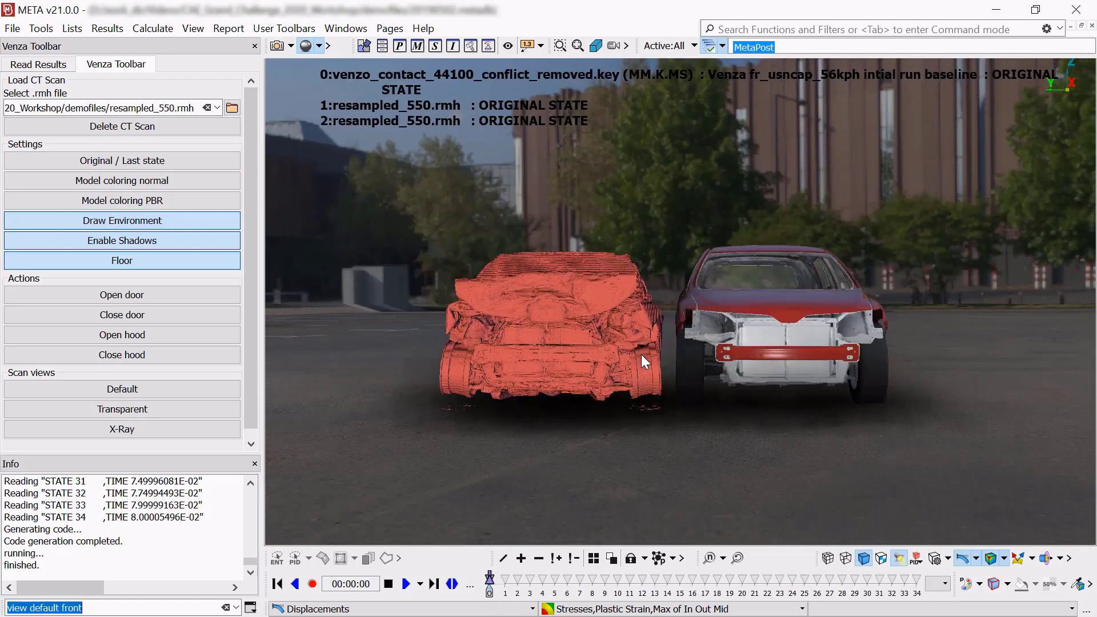
scroll(680, 324, "down", 1)
left_click_drag(679, 325, 552, 342, "ctrl")
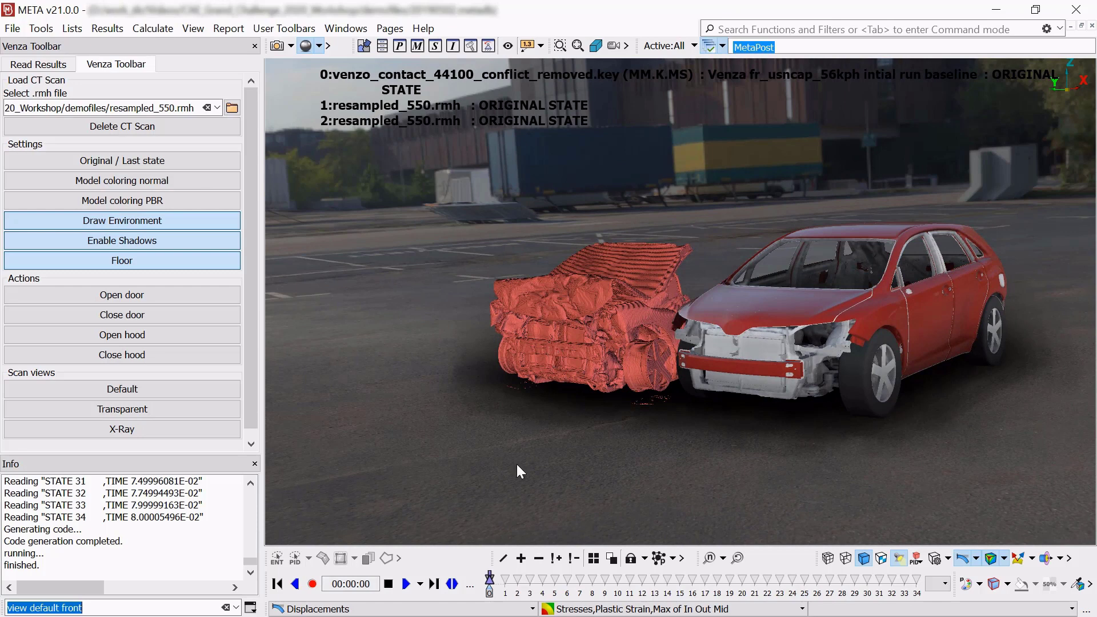
left_click(436, 585)
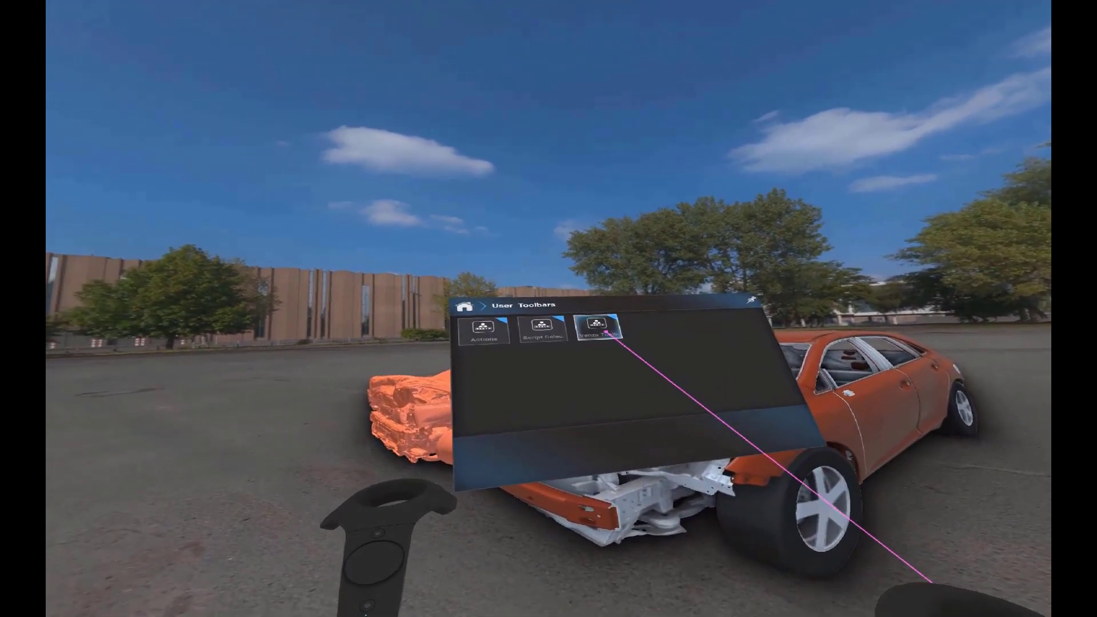
Open and then close the car's hood using the Venza Toolbar in VR.
left_click(594, 323)
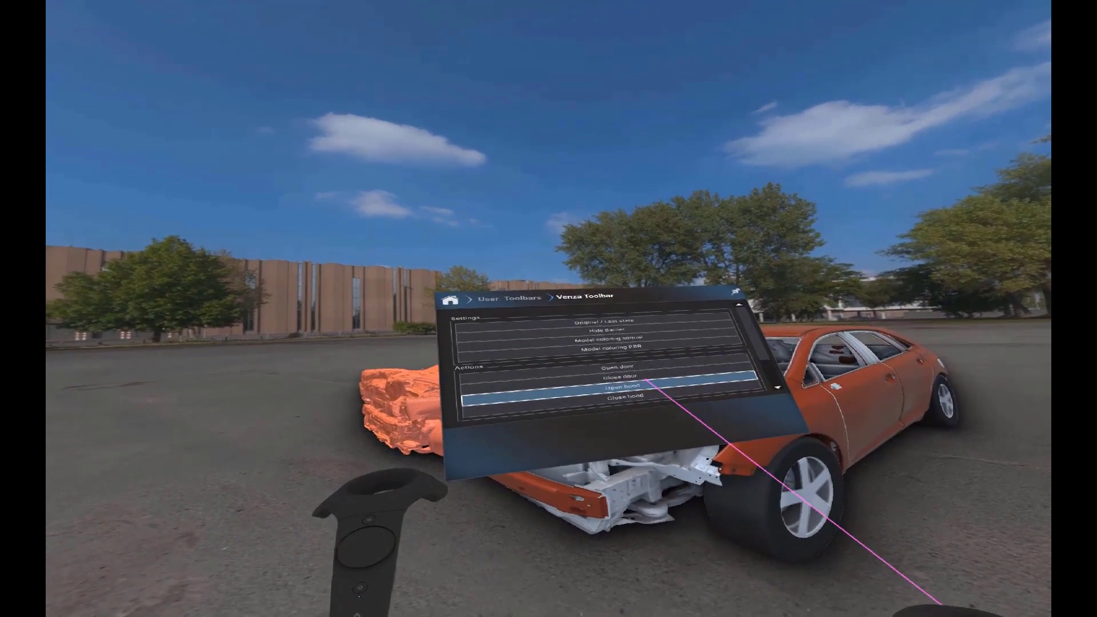
left_click(645, 385)
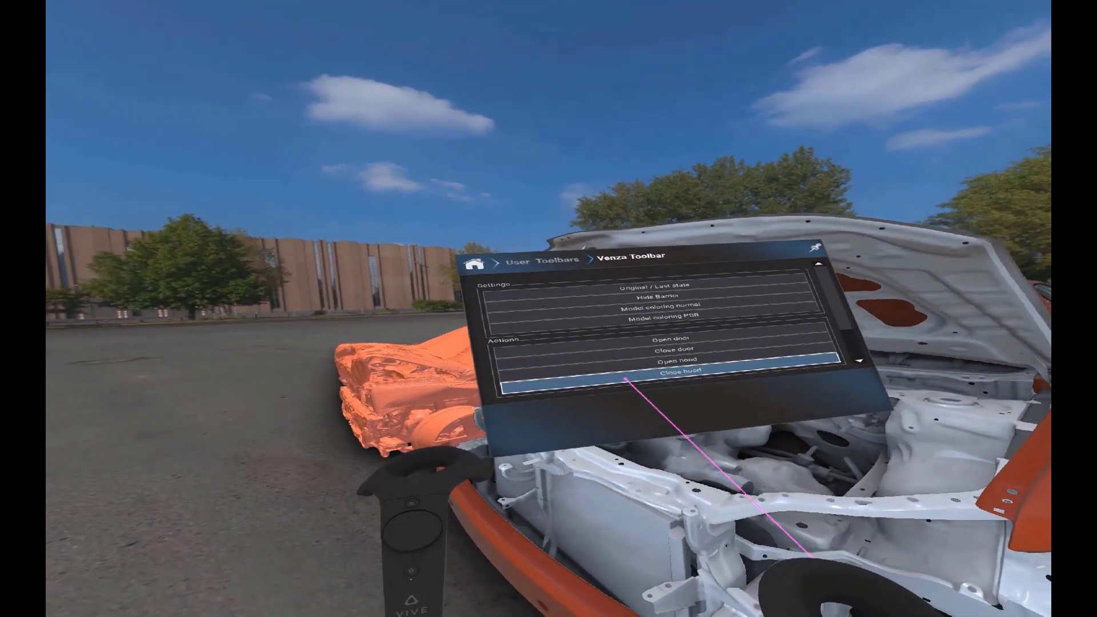
left_click(625, 377)
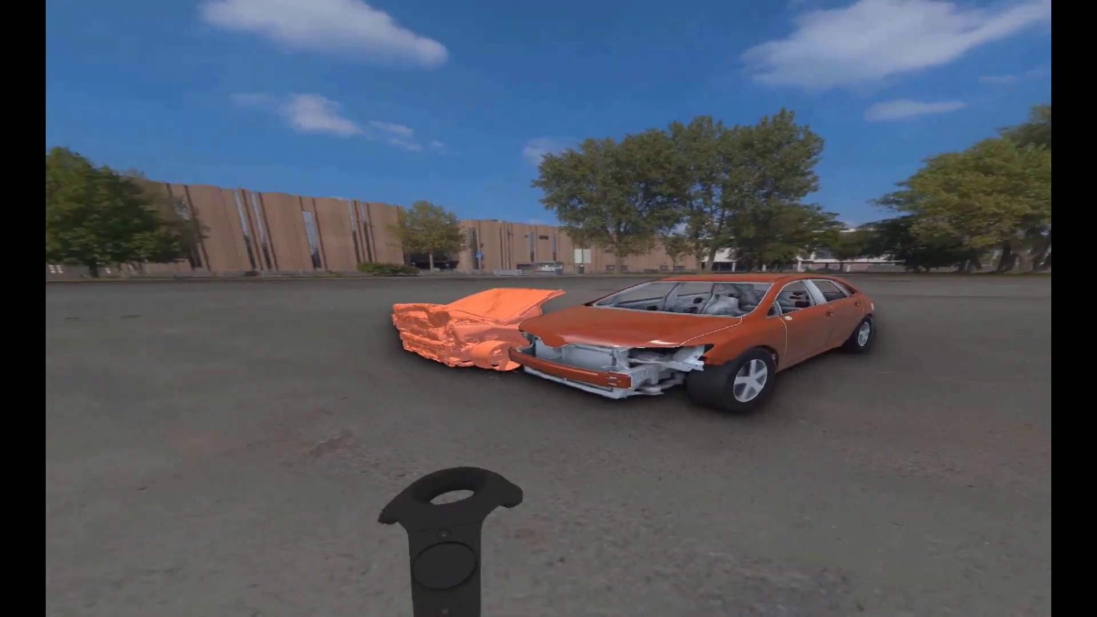
Show the Venza car's Last (crashed) state, then bring up the VR menu's User Toolbars page.
left_click(625, 404)
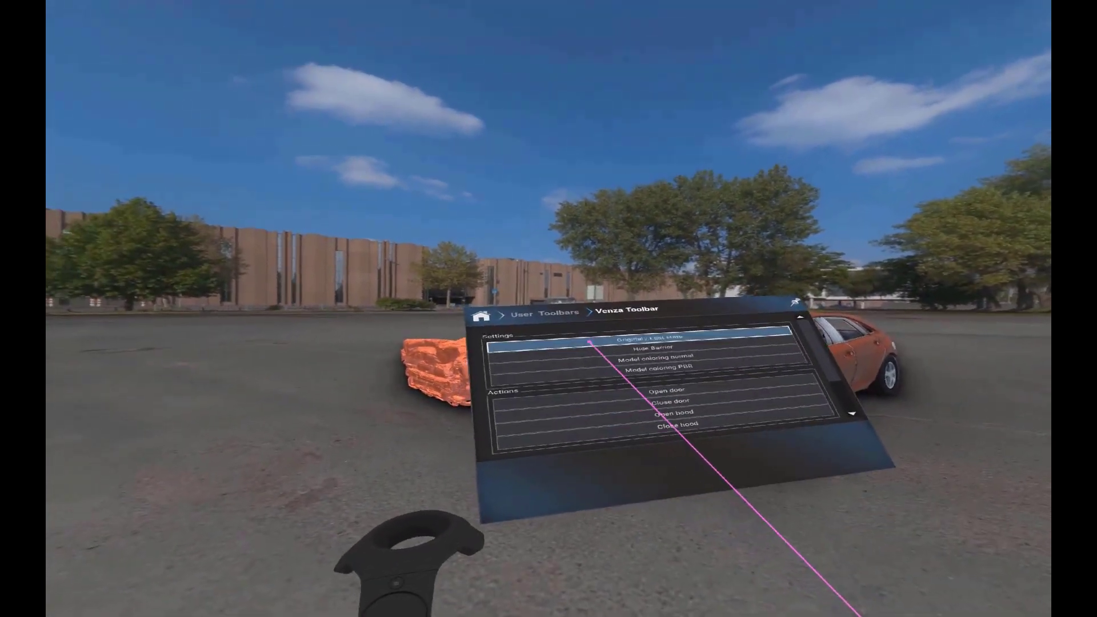
left_click(579, 340)
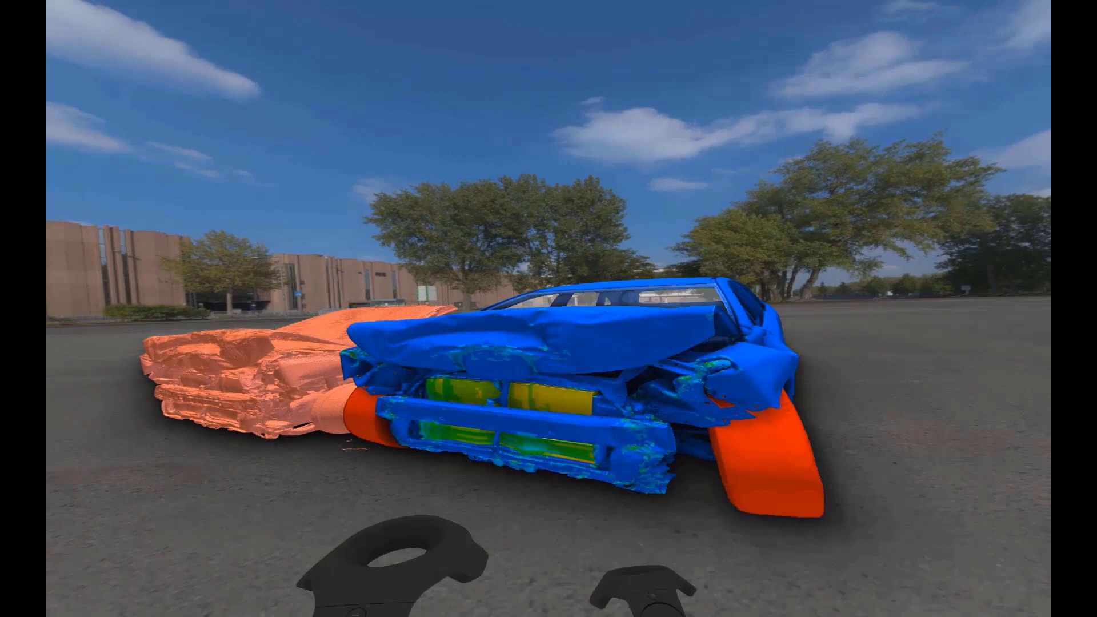
left_click(626, 343)
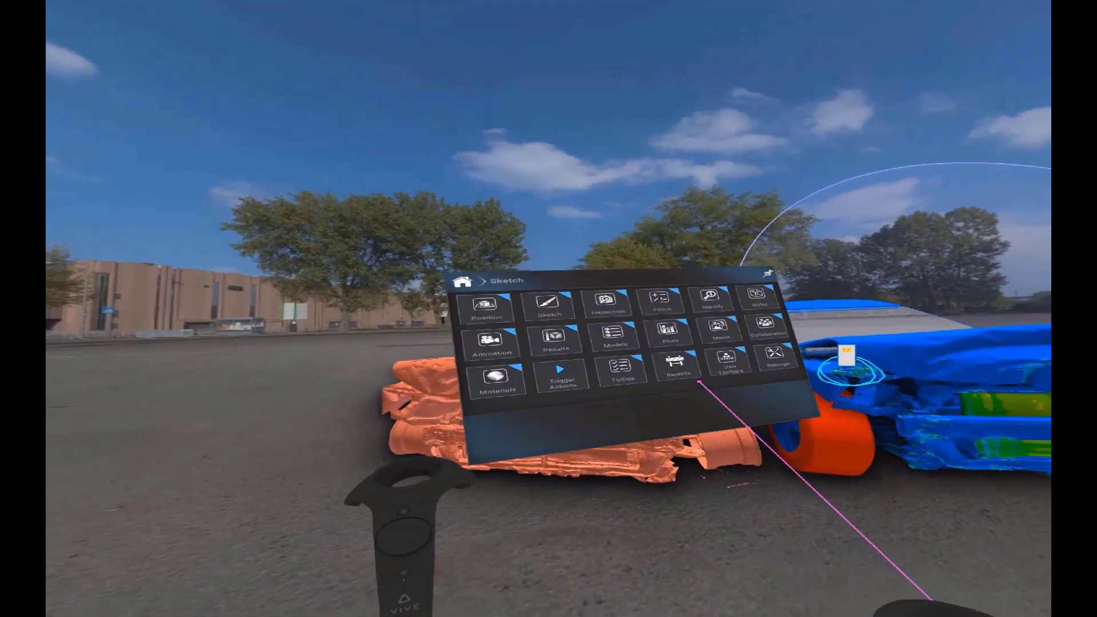
left_click(720, 365)
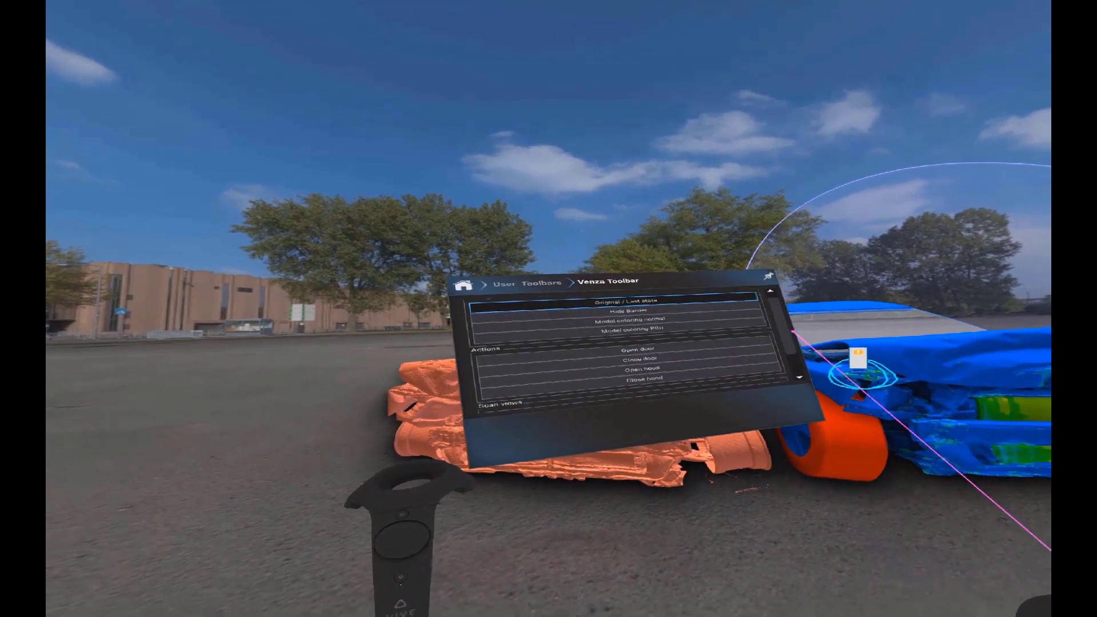